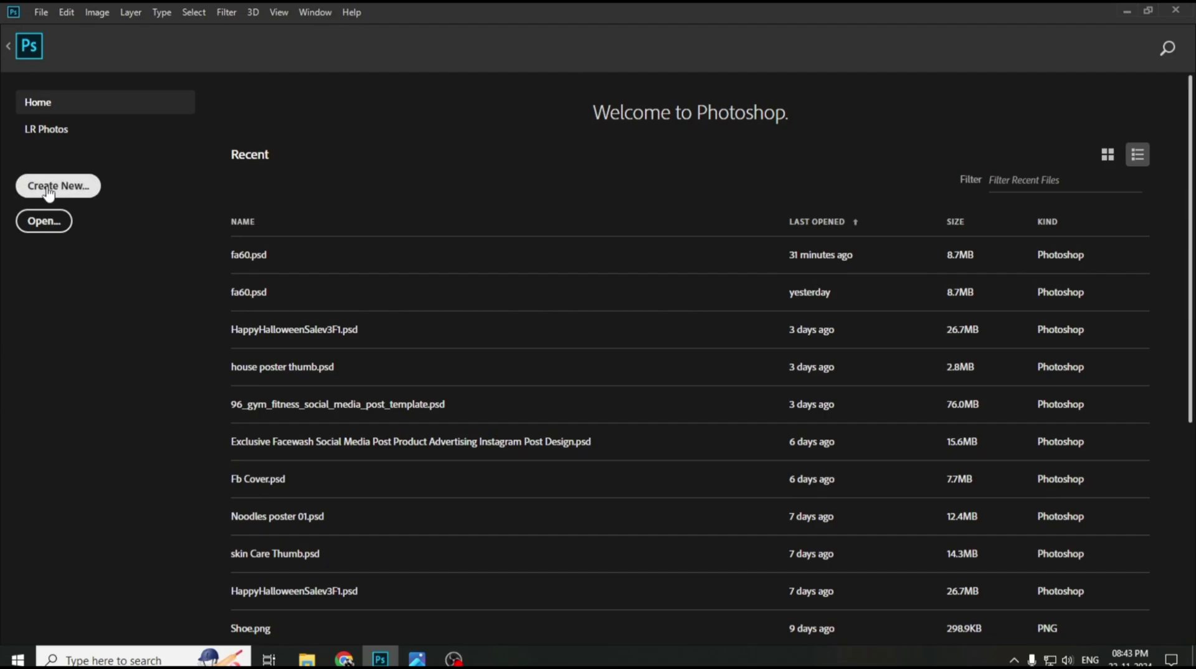
- Create a new document named Fashion Poster, 1200 × 1200 pixels at 300 pixels/inch in 8-bit RGB Color
{"action": "key", "text": "ctrl+n"}
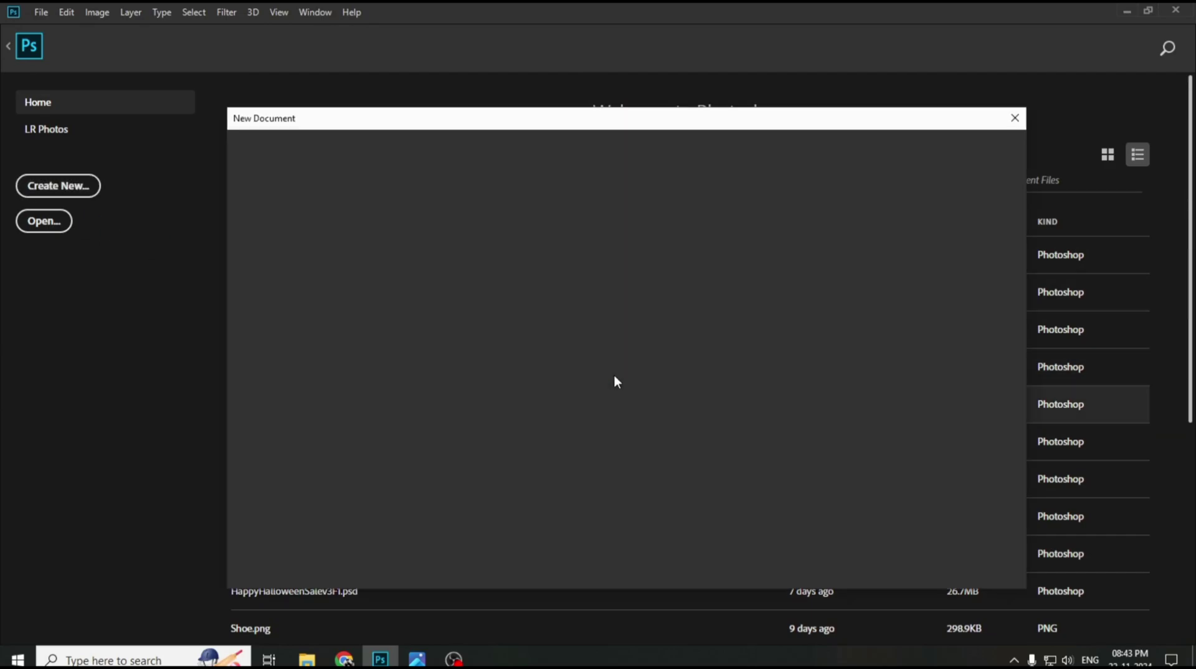
{"action": "left_click", "coordinate": [884, 212]}
{"action": "key", "text": "ctrl+a"}
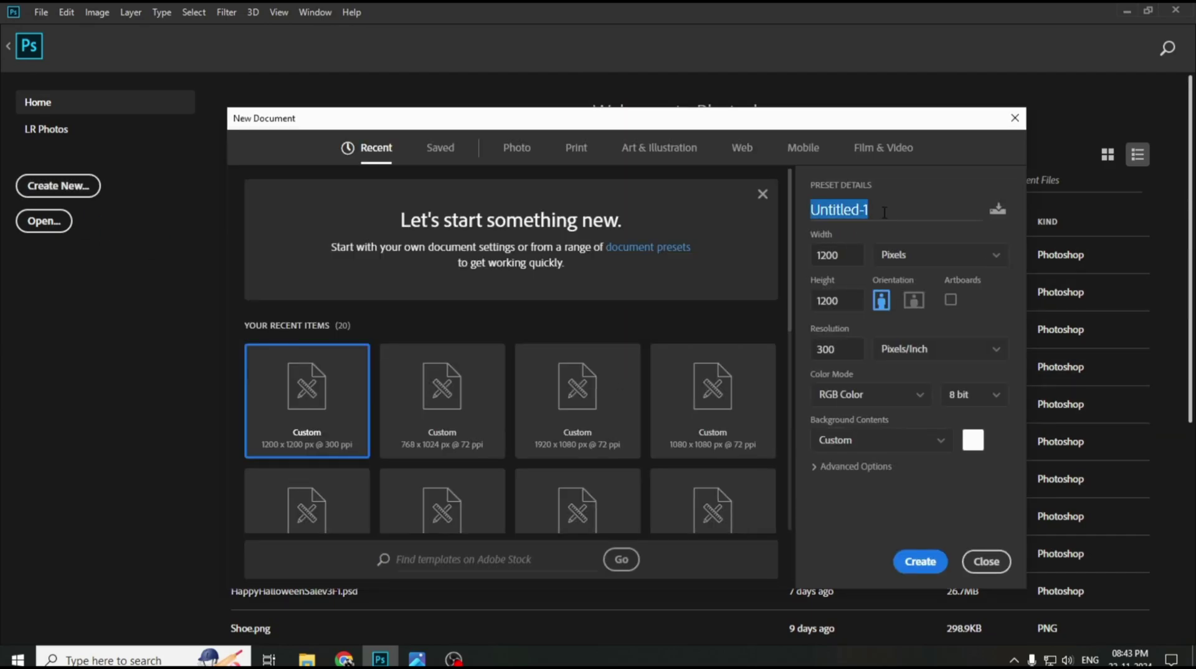
{"action": "key", "text": "BackSpace"}
{"action": "type", "text": "Fashion Poster"}
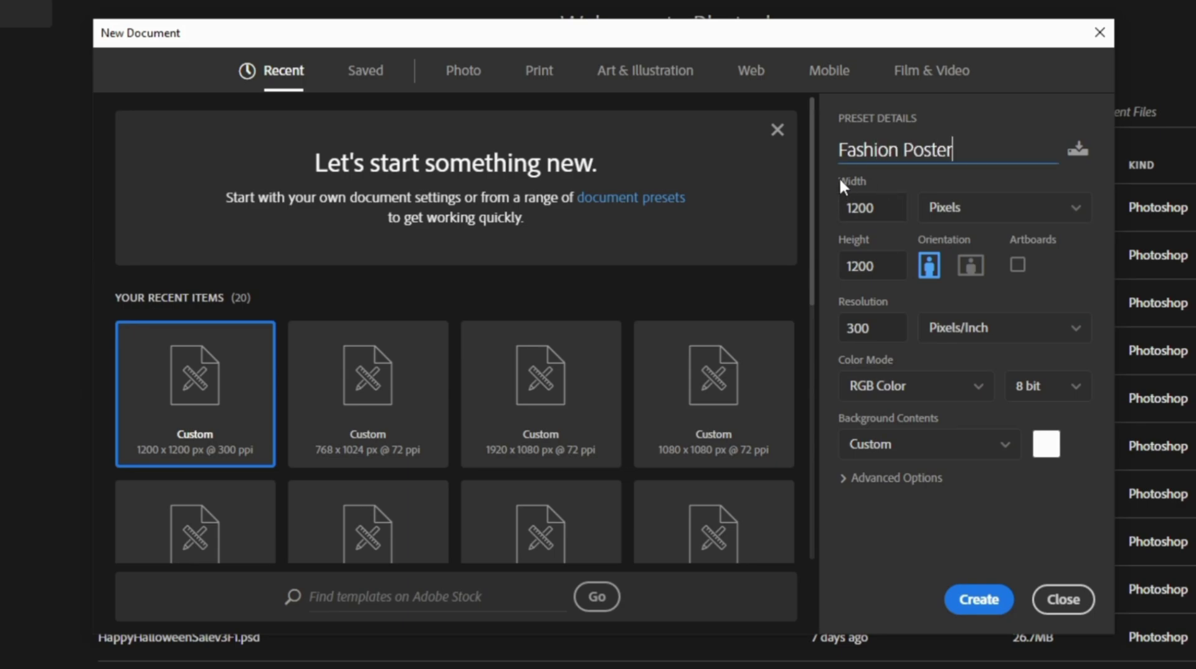
{"action": "left_click", "coordinate": [859, 211]}
{"action": "left_click", "coordinate": [844, 267]}
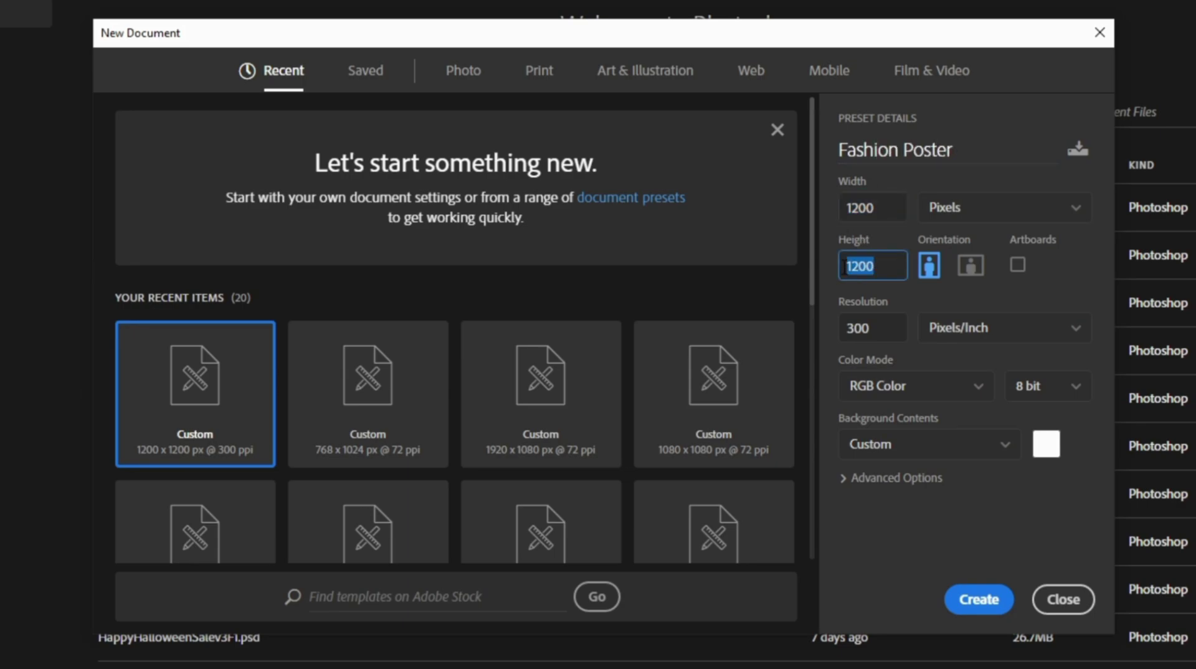
{"action": "left_click", "coordinate": [842, 335]}
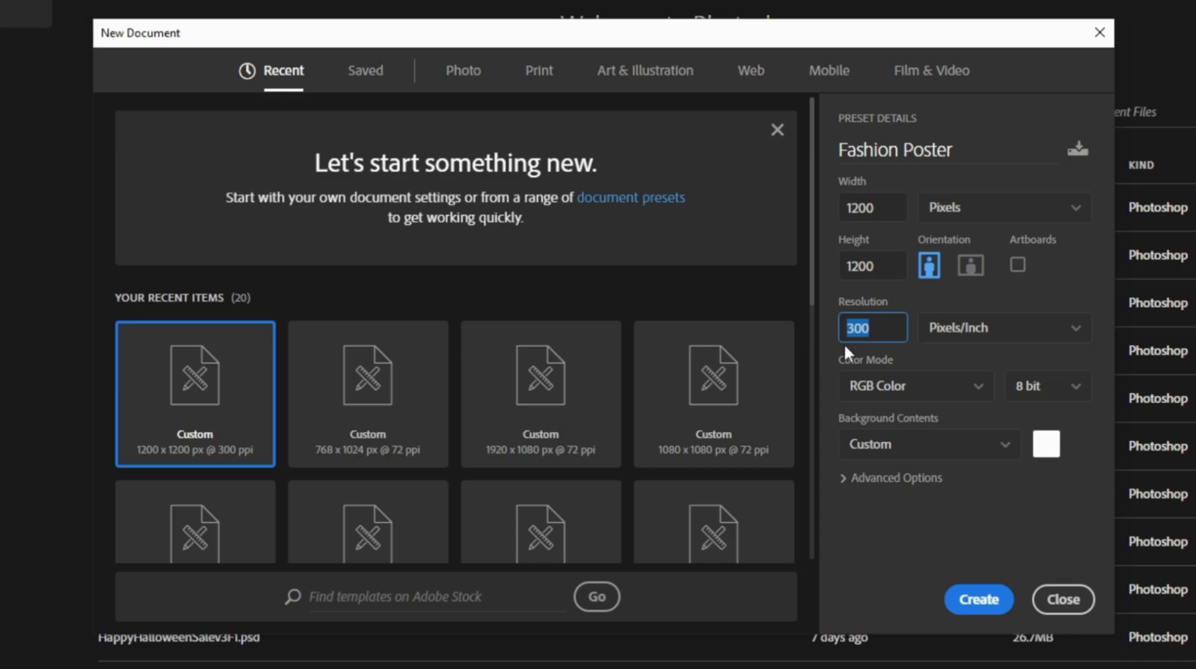
{"action": "left_click", "coordinate": [977, 599]}
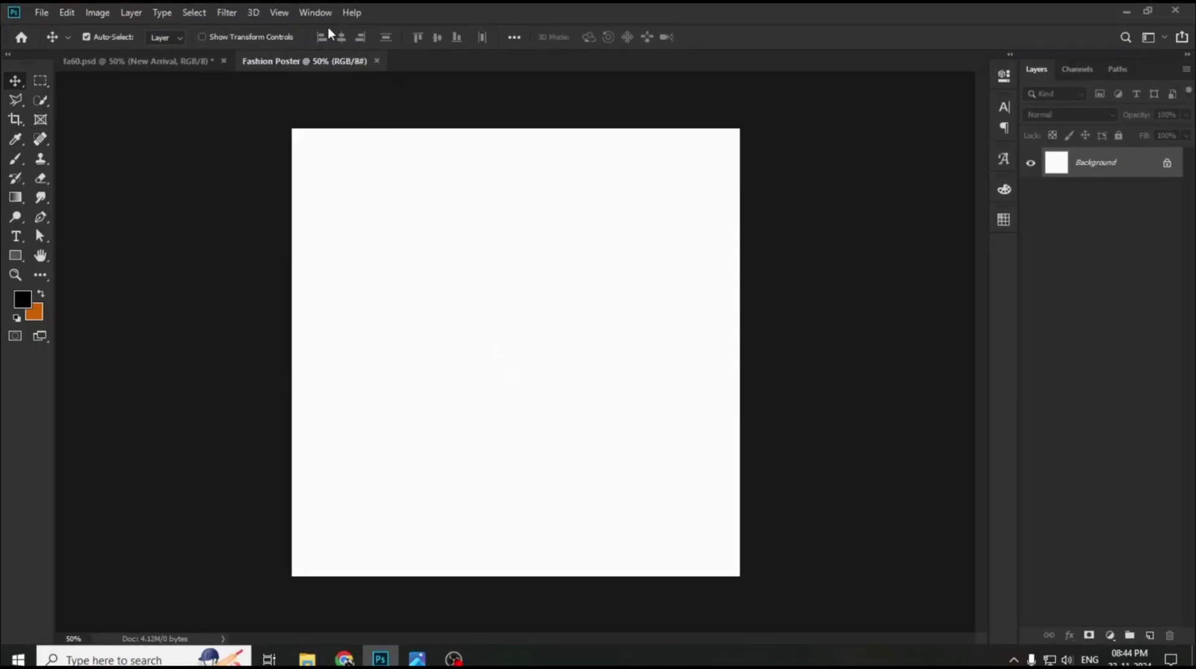
- Add a guide layout with 0.25 in margins on all four sides of the canvas
{"action": "left_click", "coordinate": [279, 12]}
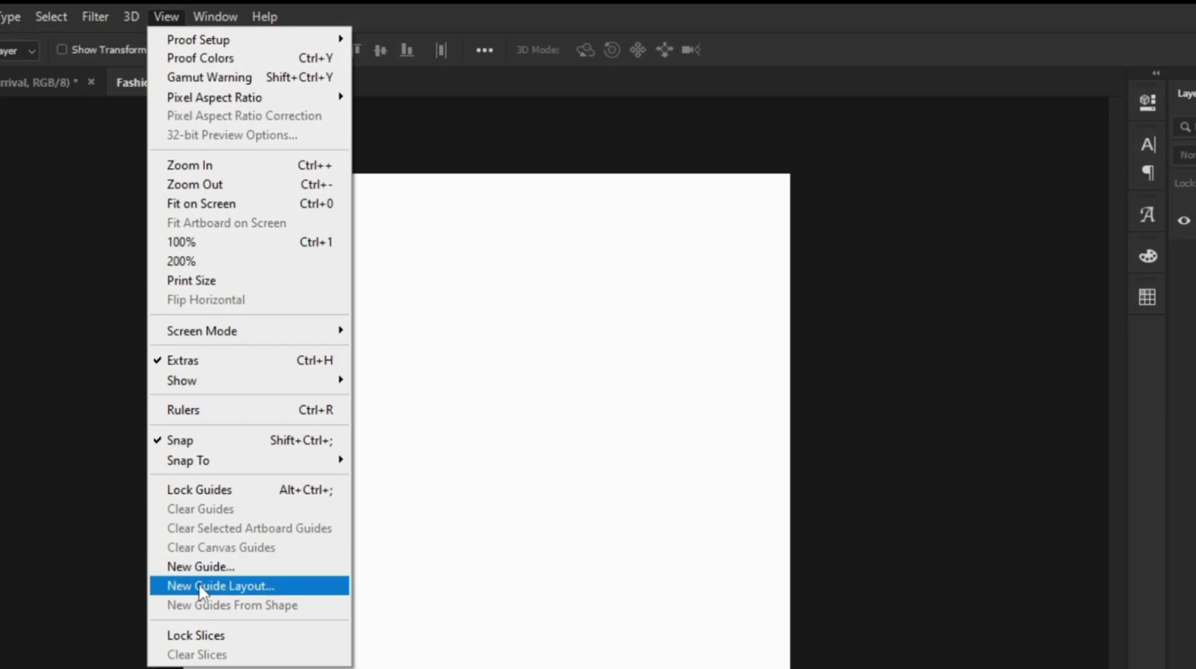
{"action": "left_click", "coordinate": [211, 592]}
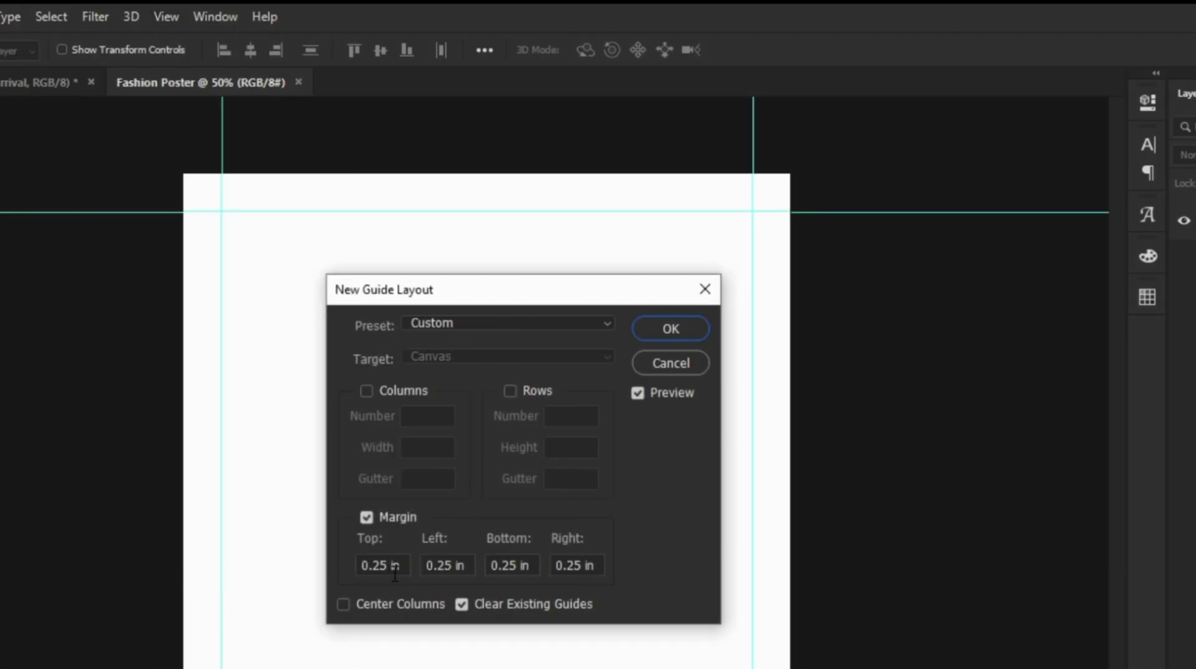
{"action": "left_click_drag", "start_coordinate": [406, 567], "coordinate": [343, 571]}
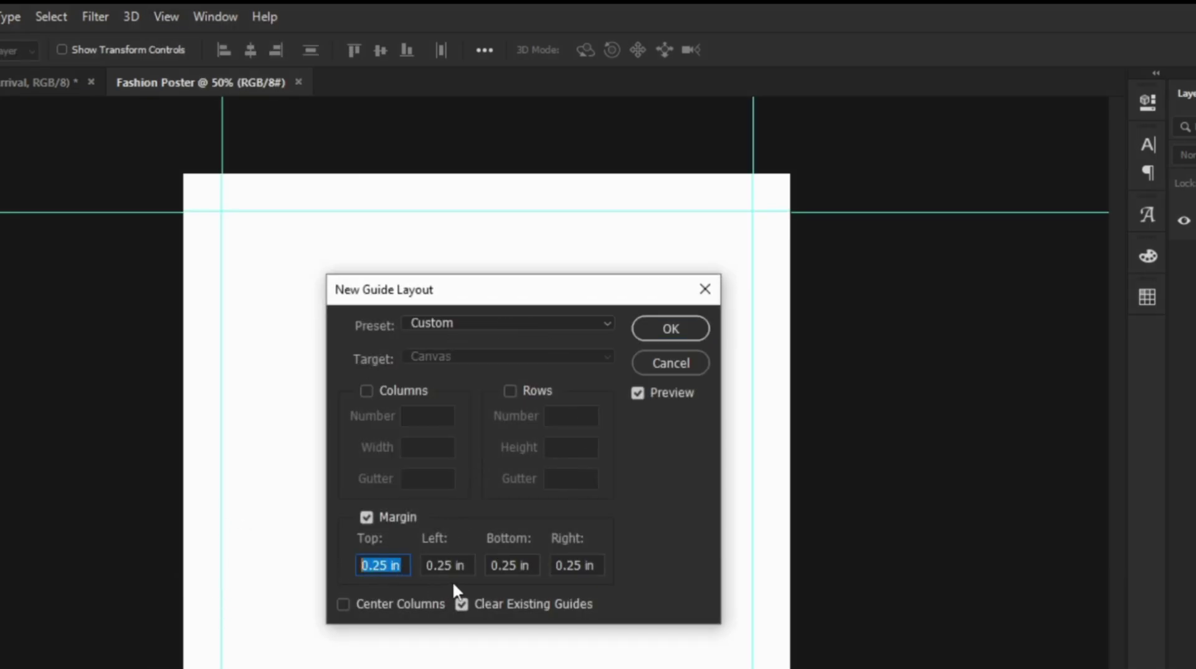
{"action": "left_click", "coordinate": [678, 330]}
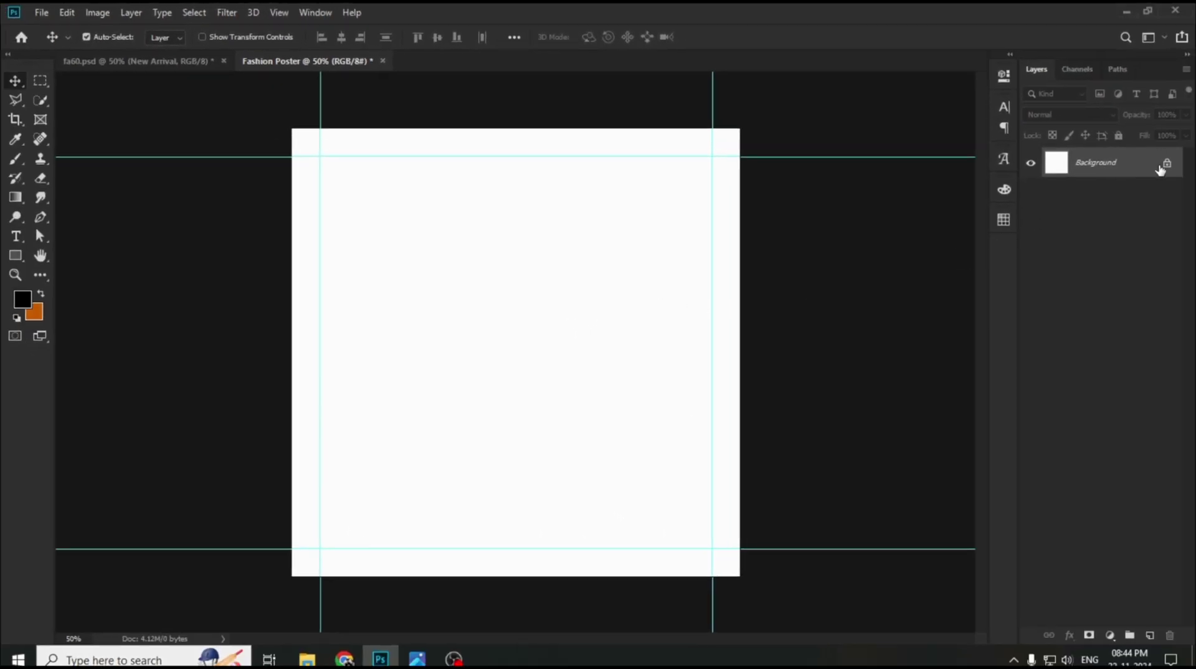
- Unlock the Background layer and rename it BG
{"action": "left_click", "coordinate": [1161, 165]}
{"action": "double_click", "coordinate": [1093, 169]}
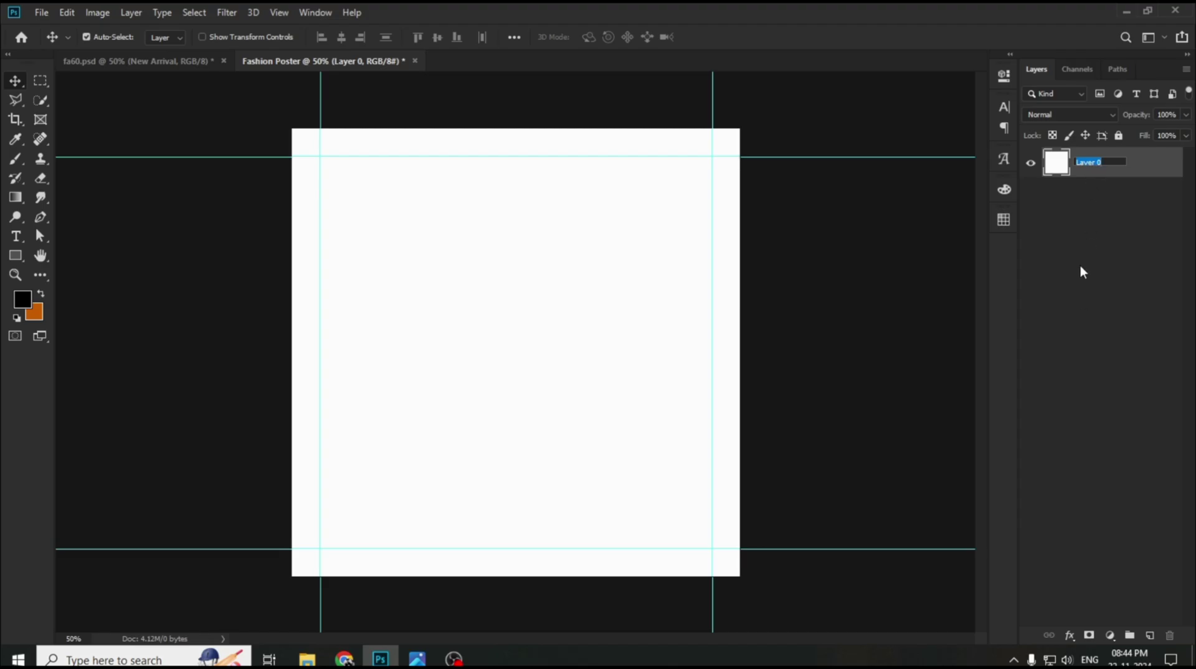
{"action": "type", "text": "BG"}
{"action": "key", "text": "Return"}
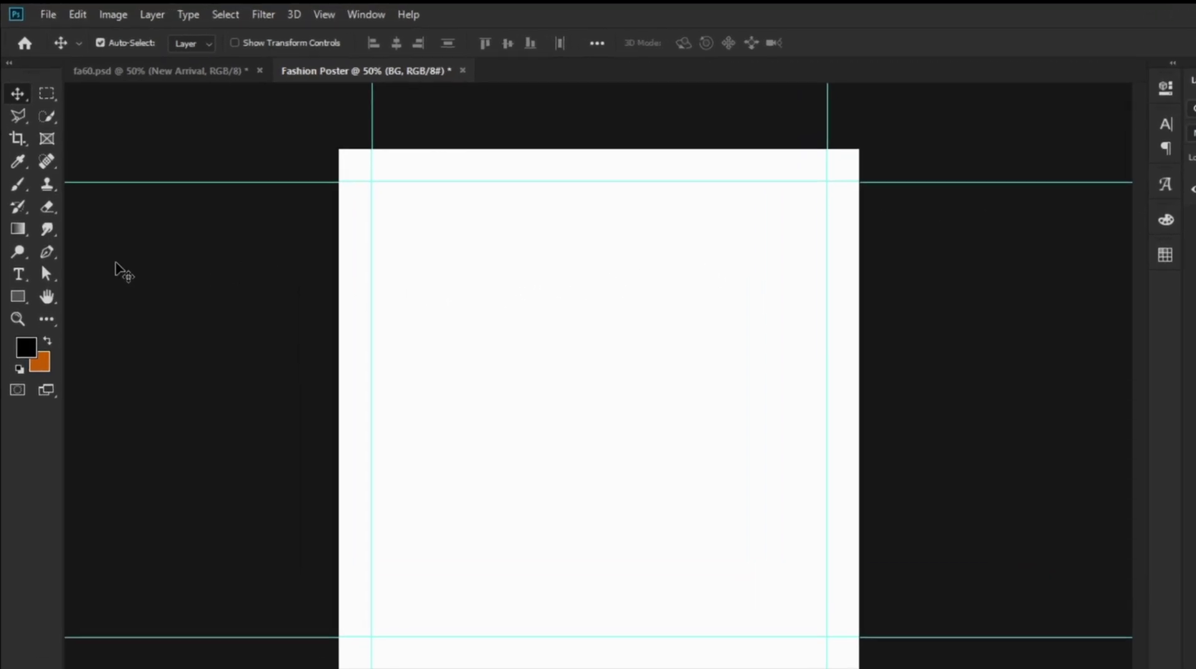
- Draw a full-height rectangle shape about 846 × 1202 px, covering the right part of the canvas
{"action": "right_click", "coordinate": [16, 257]}
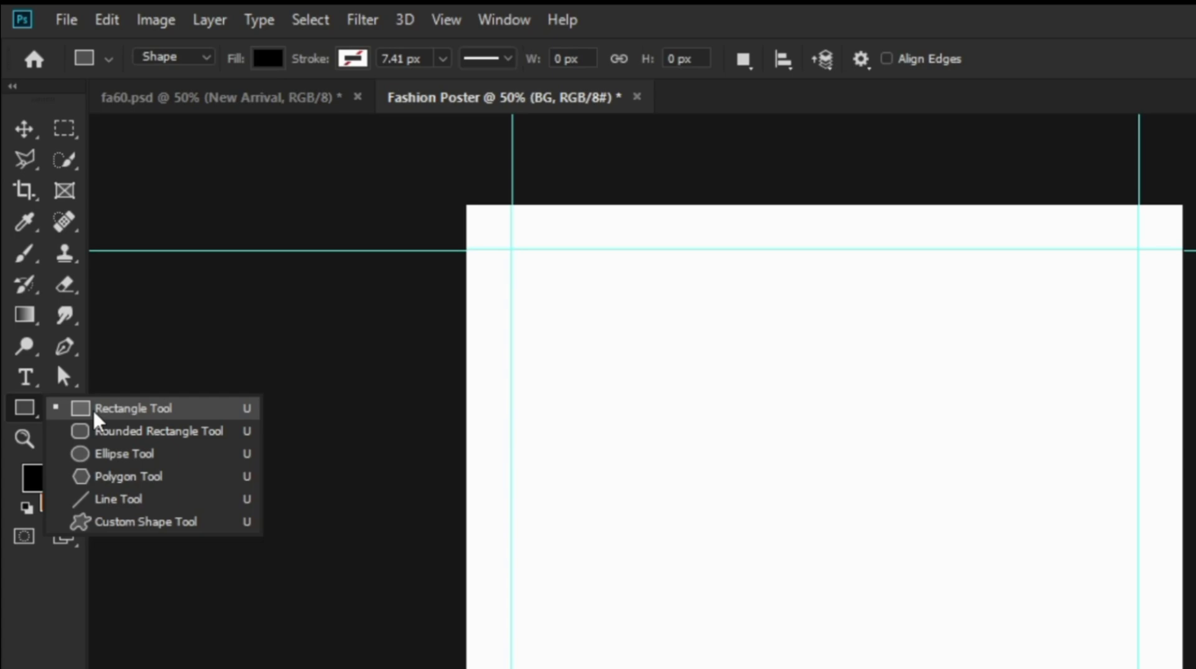
{"action": "left_click", "coordinate": [133, 411]}
{"action": "left_click_drag", "start_coordinate": [951, 164], "coordinate": [544, 668]}
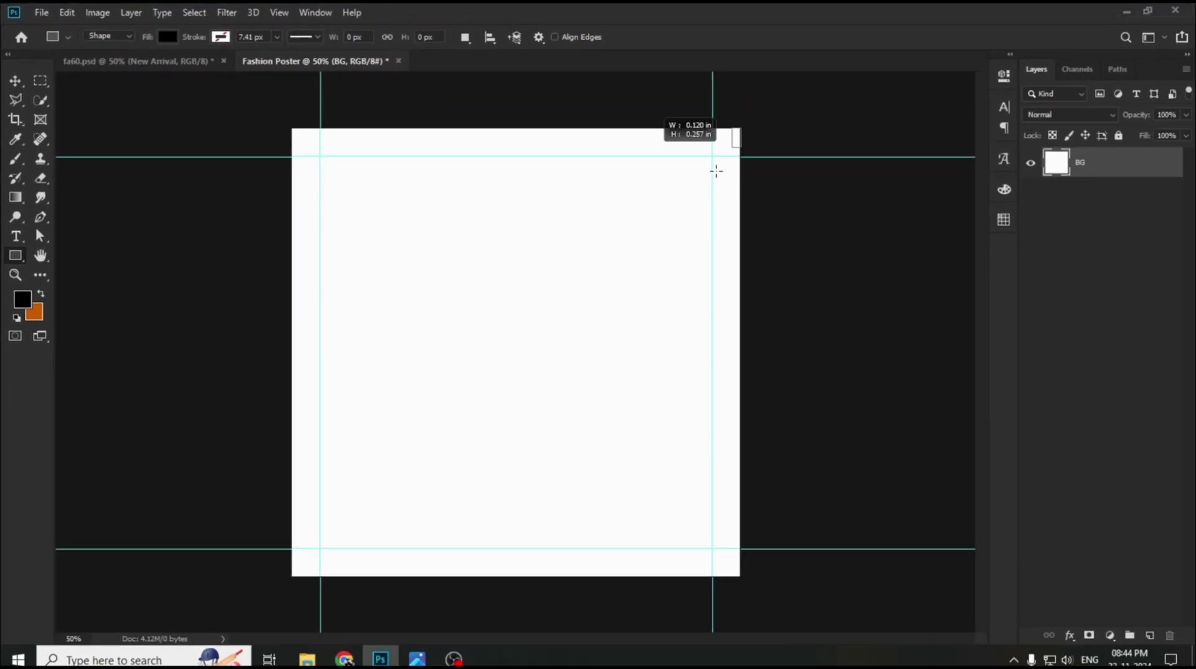
{"action": "left_click_drag", "start_coordinate": [424, 576], "coordinate": [425, 577]}
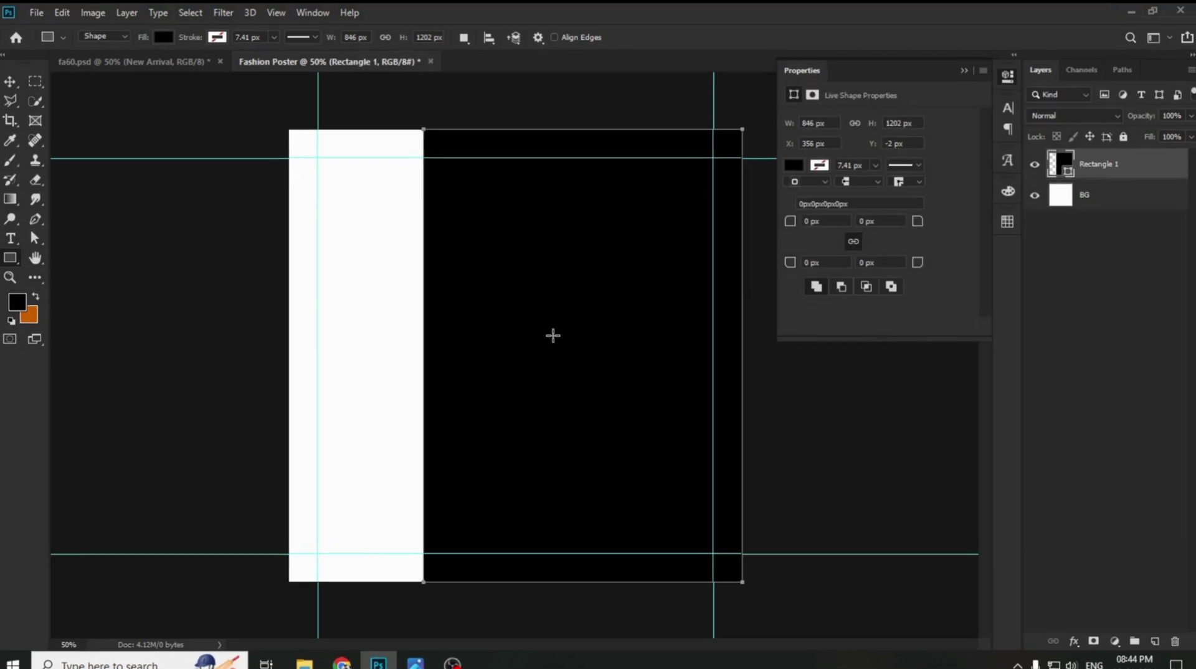
- Set the rectangle's fill colour to #121311
{"action": "left_click", "coordinate": [865, 230]}
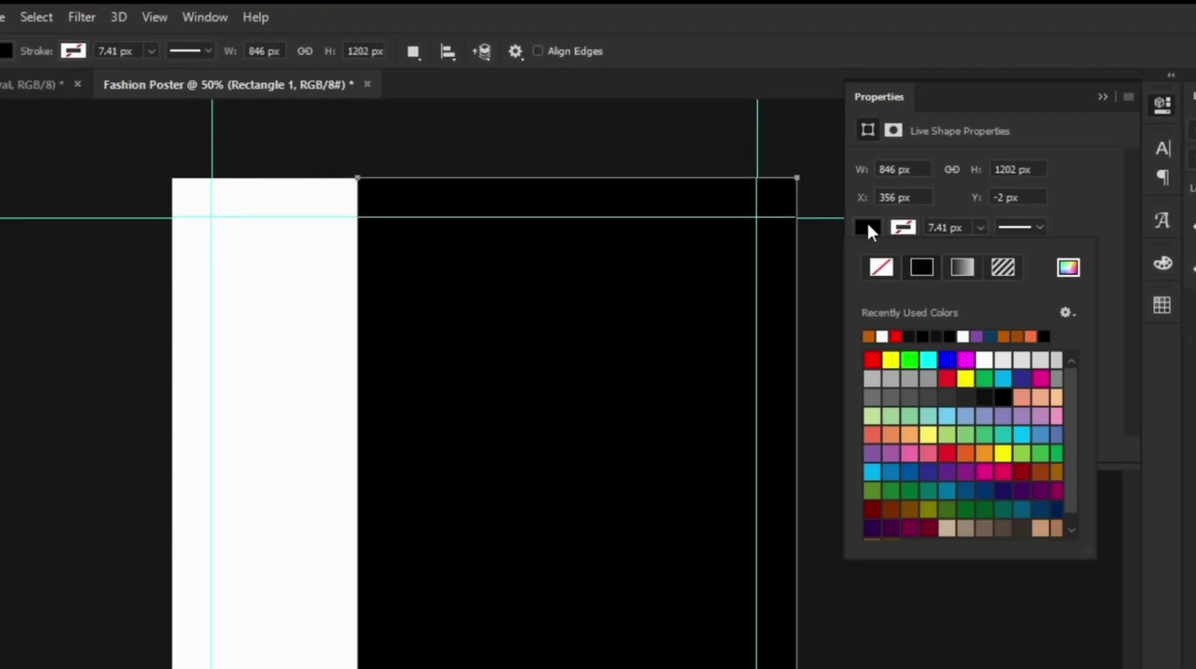
{"action": "left_click", "coordinate": [1066, 267]}
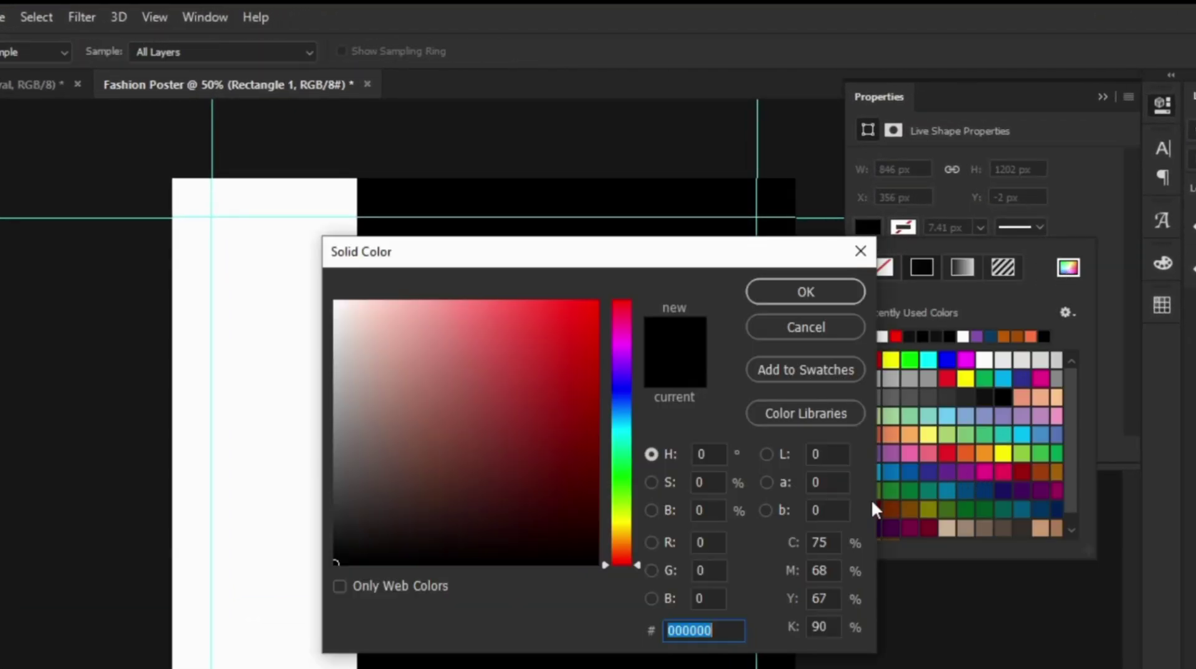
{"action": "type", "text": "121311"}
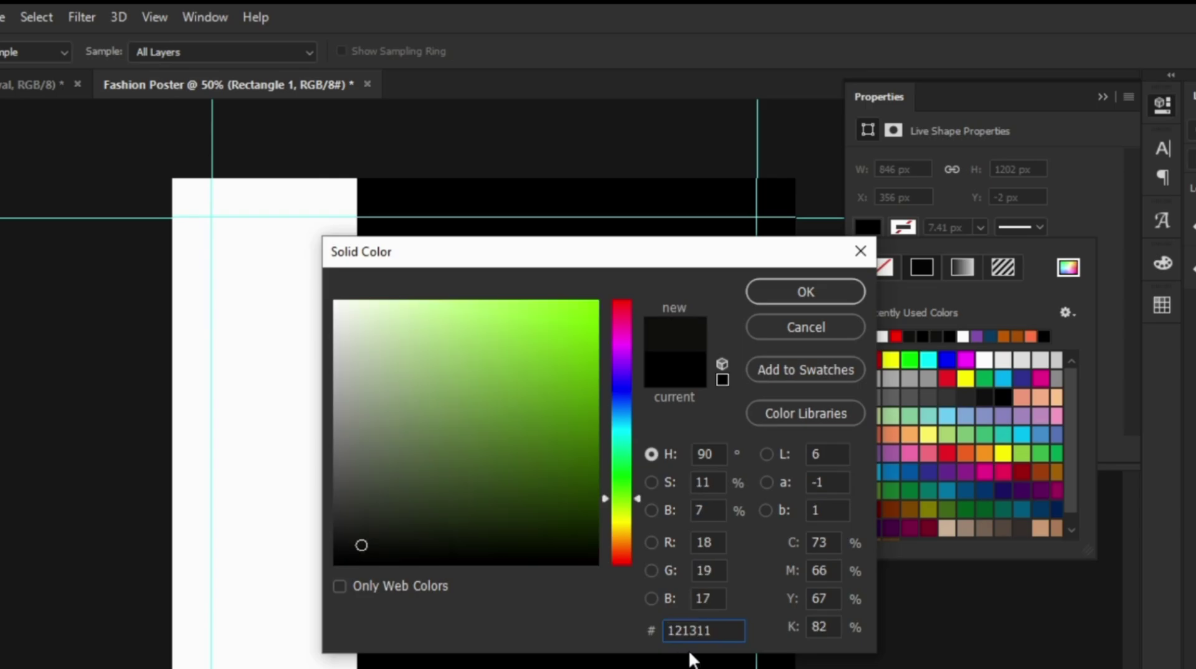
{"action": "left_click", "coordinate": [810, 290]}
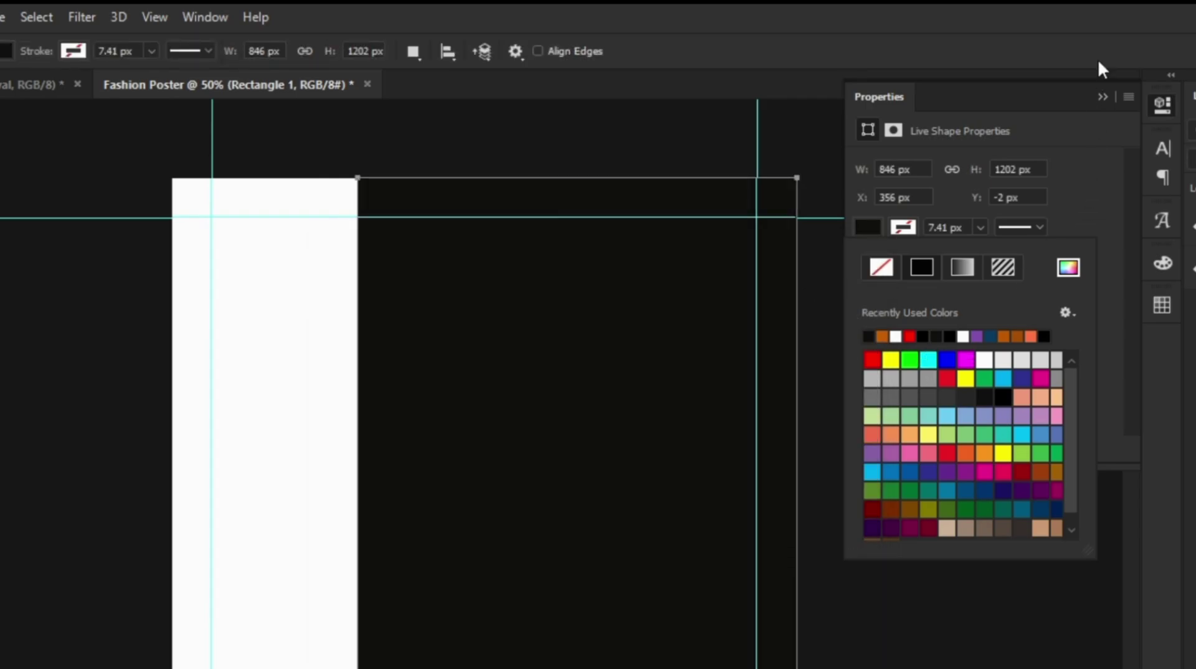
{"action": "left_click", "coordinate": [1097, 87]}
{"action": "left_click", "coordinate": [1101, 97]}
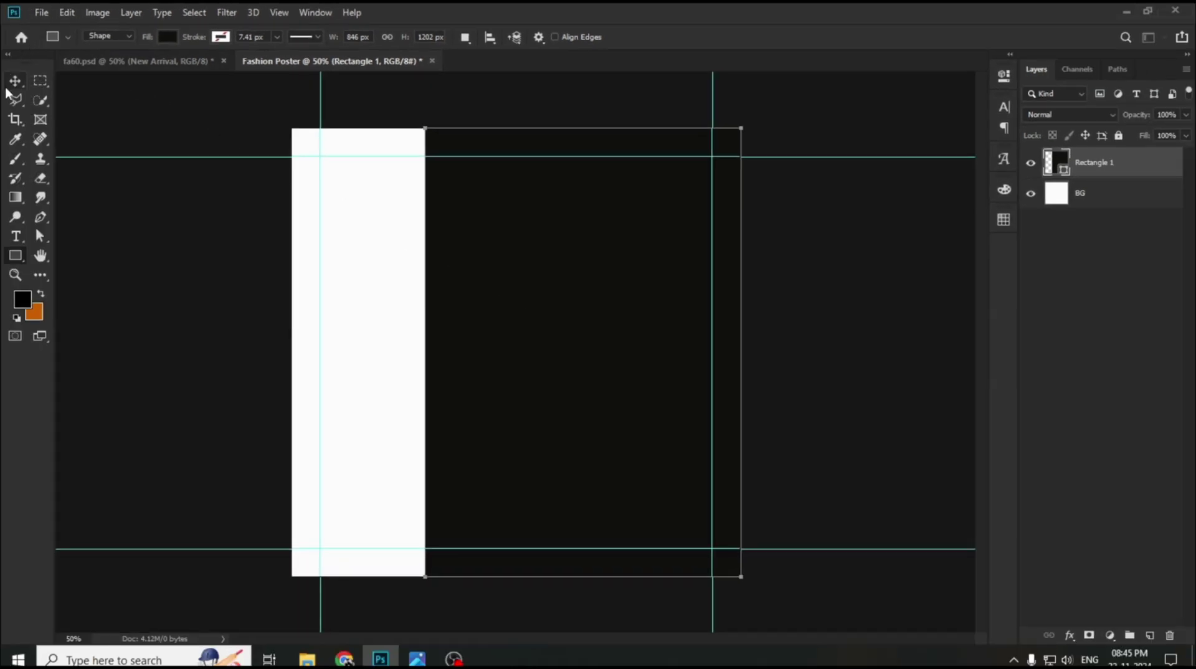
- Place the photo of the man in the suit from the Fashion Poster folder over the dark rectangle
{"action": "left_click", "coordinate": [15, 81]}
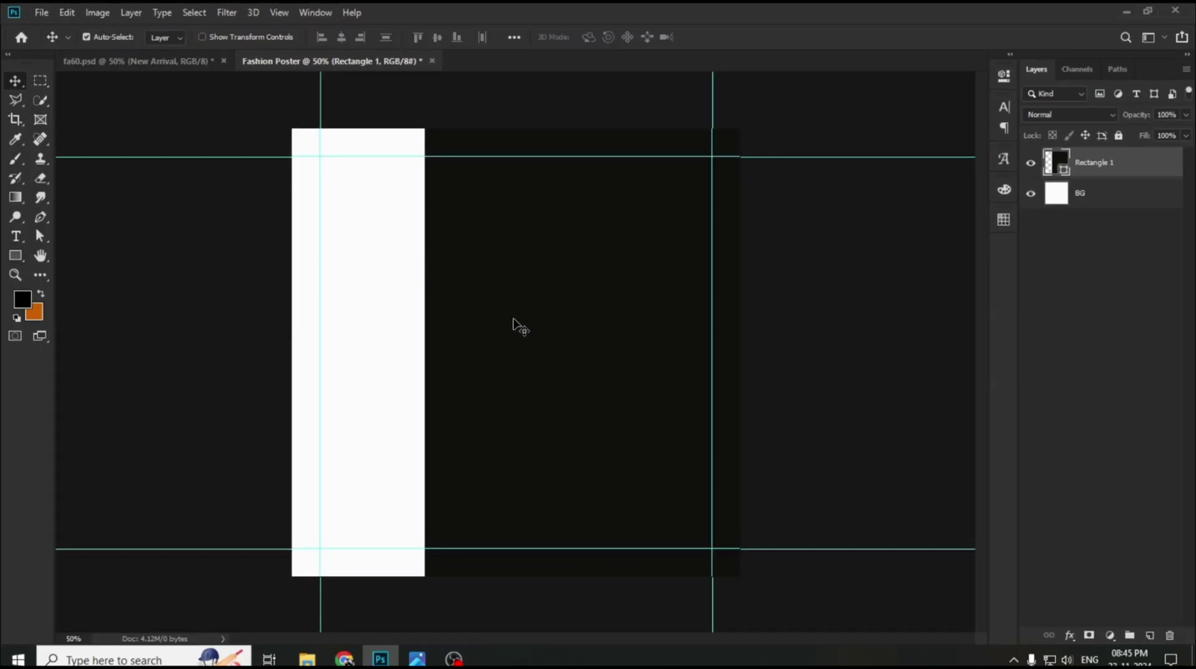
{"action": "mouse_move", "coordinate": [307, 659]}
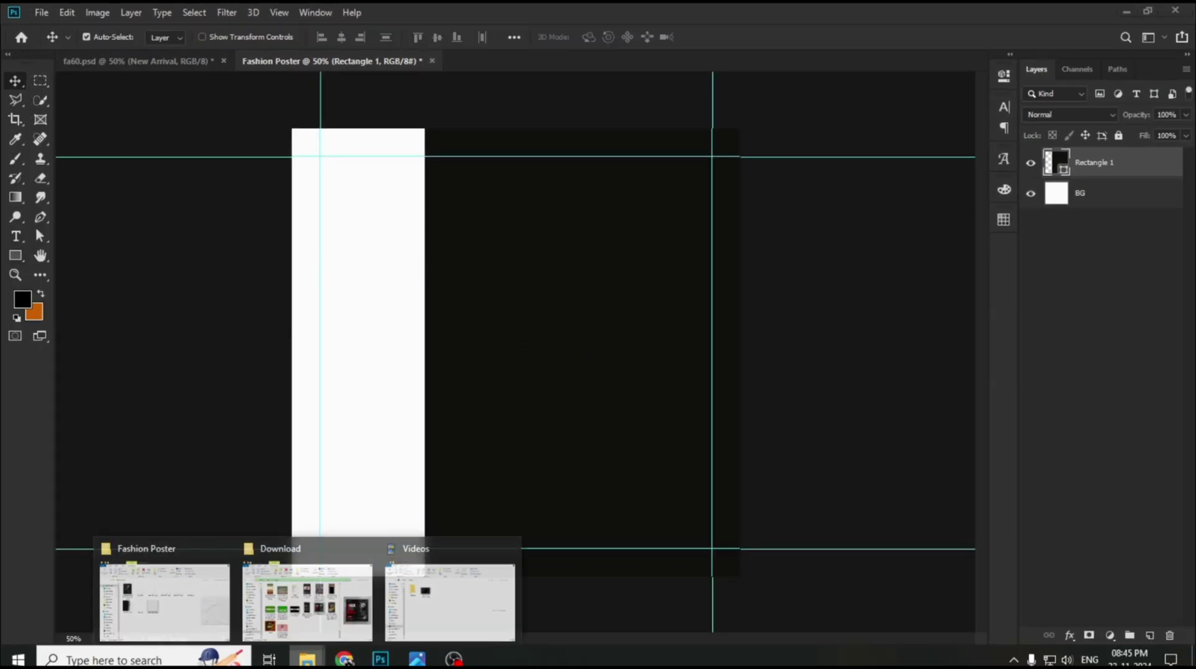
{"action": "left_click", "coordinate": [163, 598]}
{"action": "left_click_drag", "start_coordinate": [358, 598], "coordinate": [579, 476]}
{"action": "left_click_drag", "start_coordinate": [564, 325], "coordinate": [610, 325]}
{"action": "left_click", "coordinate": [570, 37]}
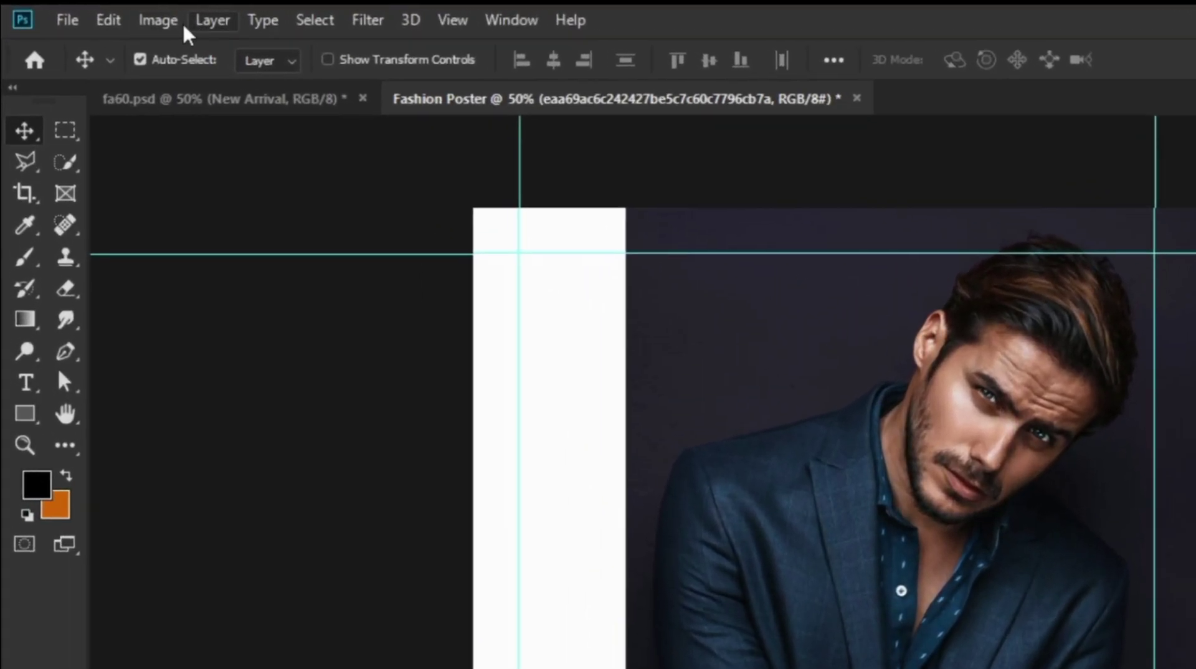
- Apply a Black & White adjustment with the Default preset to the man's photo
{"action": "left_click", "coordinate": [99, 13]}
{"action": "mouse_move", "coordinate": [222, 88]}
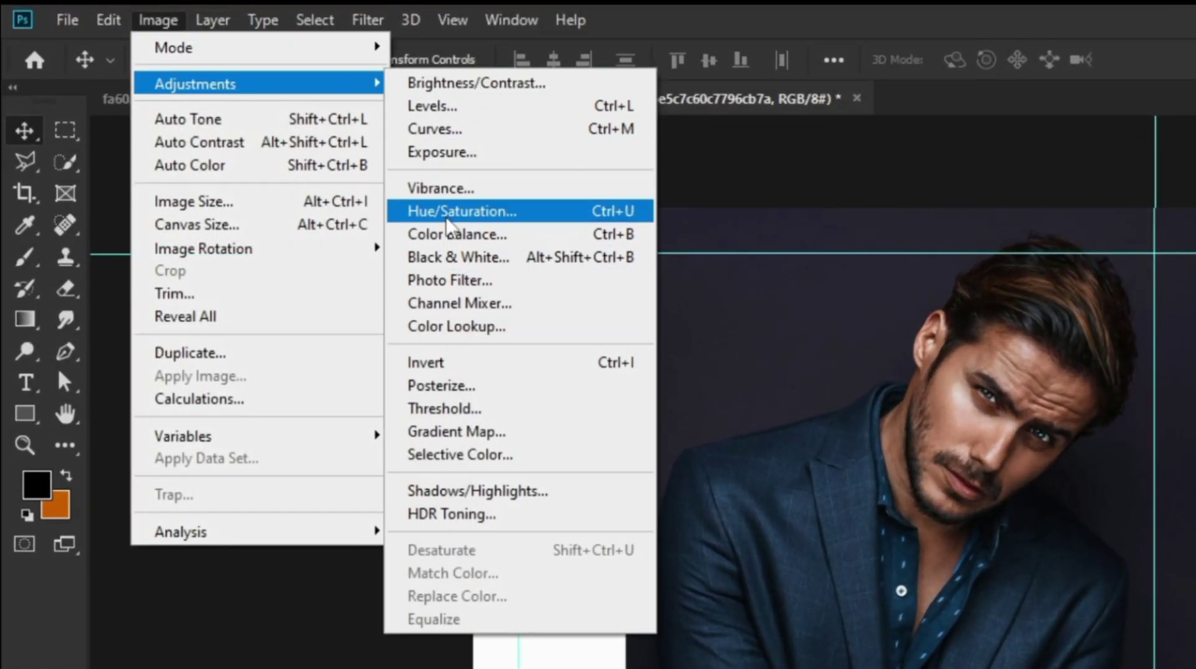
{"action": "left_click", "coordinate": [539, 259]}
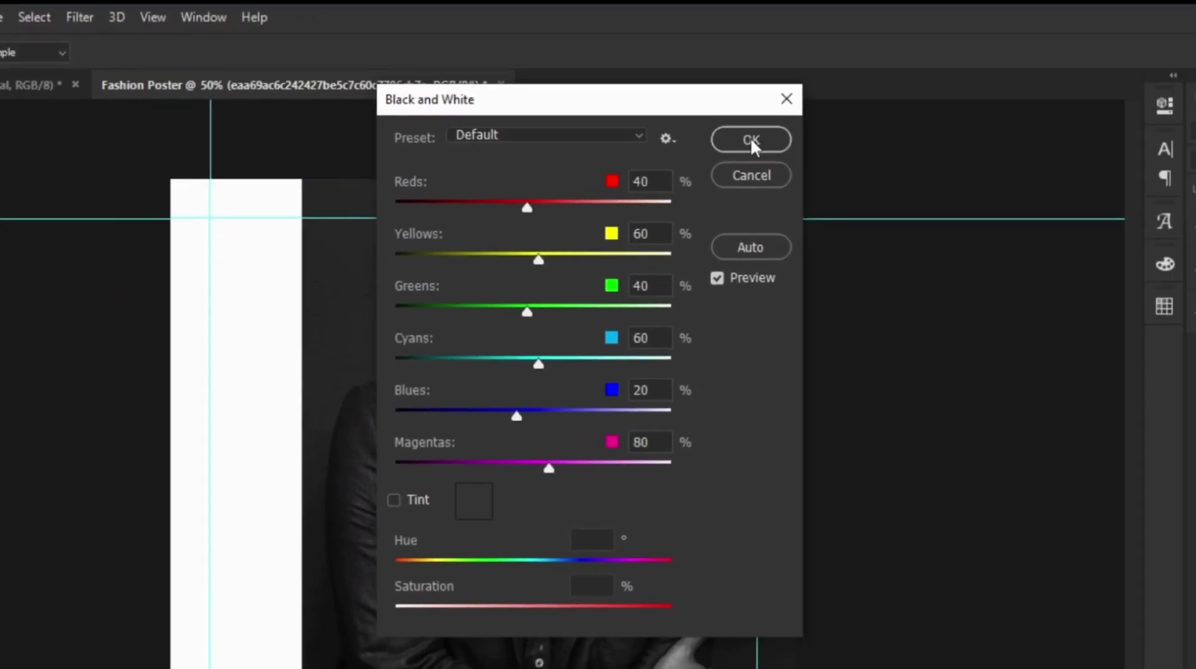
{"action": "left_click", "coordinate": [751, 140]}
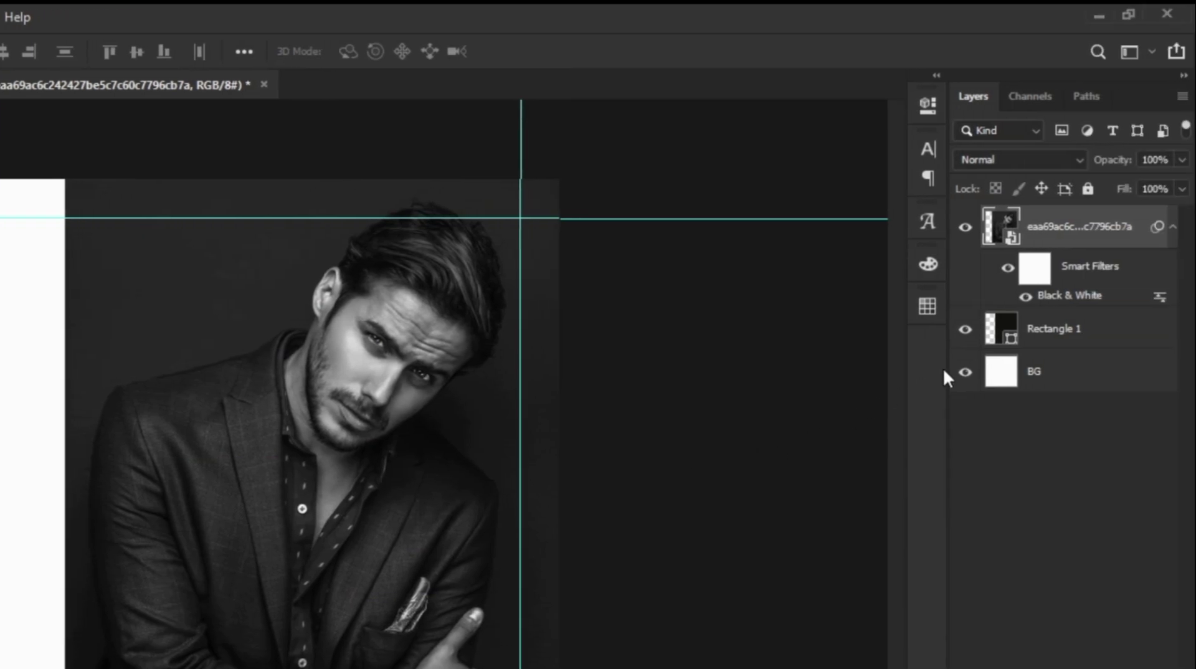
- Clip the man's photo to the rectangle layer beneath it and shift the photo slightly to the right
{"action": "right_click", "coordinate": [1068, 243]}
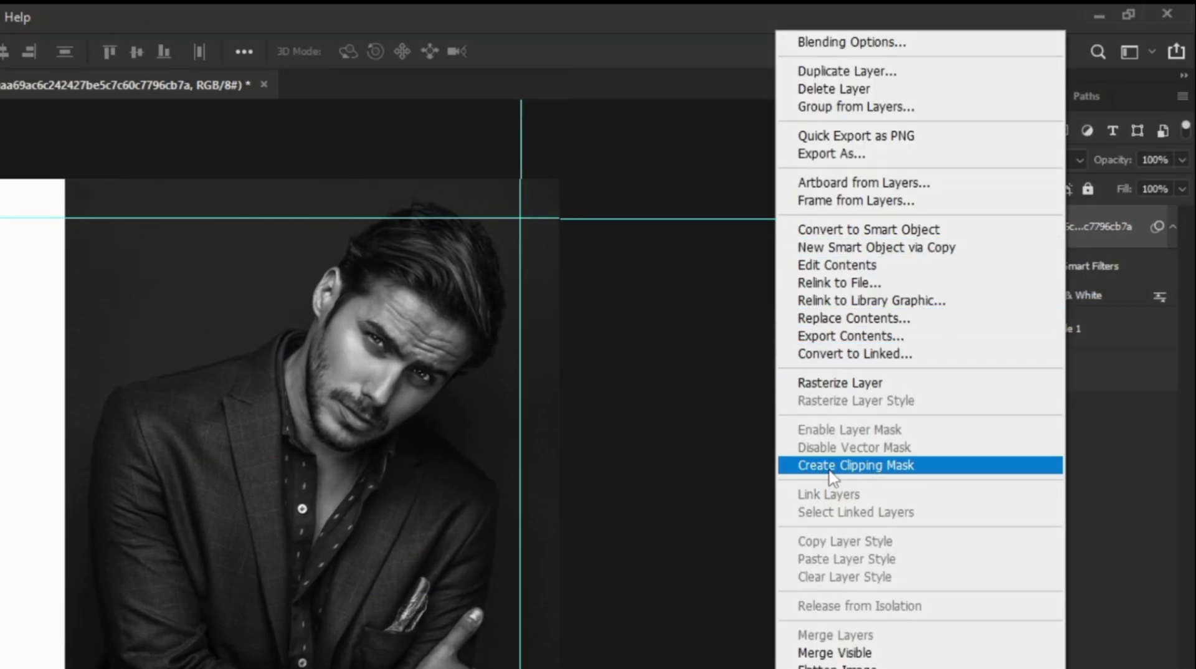
{"action": "left_click", "coordinate": [858, 470]}
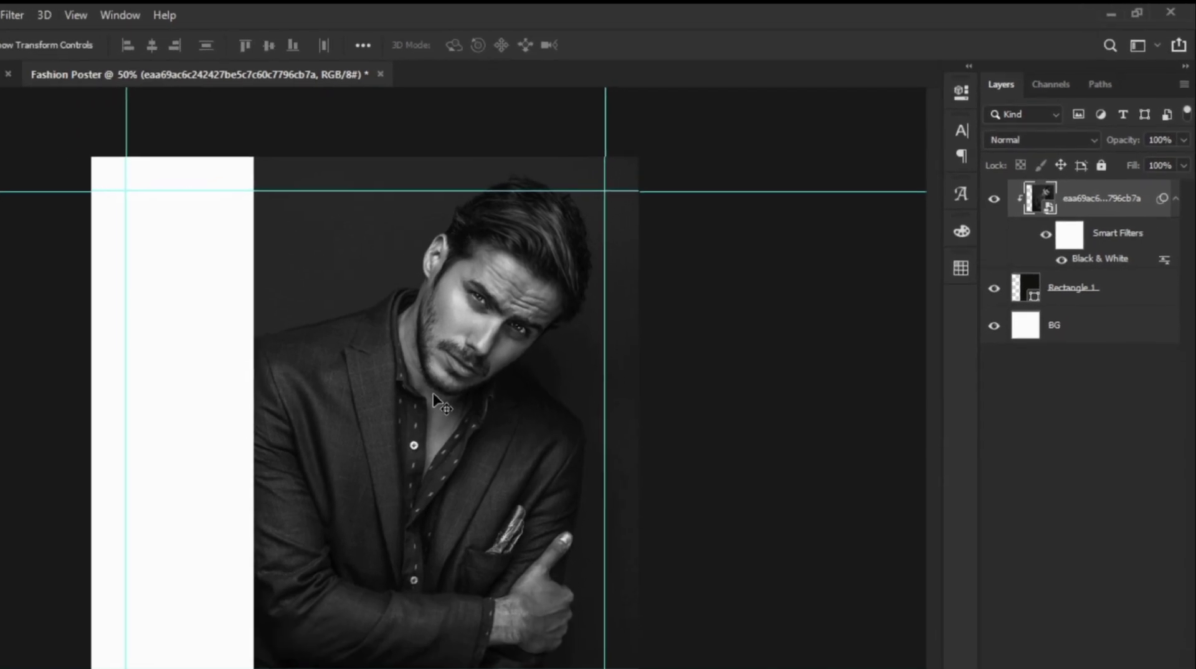
{"action": "left_click_drag", "start_coordinate": [364, 459], "coordinate": [378, 460]}
{"action": "left_click_drag", "start_coordinate": [609, 328], "coordinate": [617, 328]}
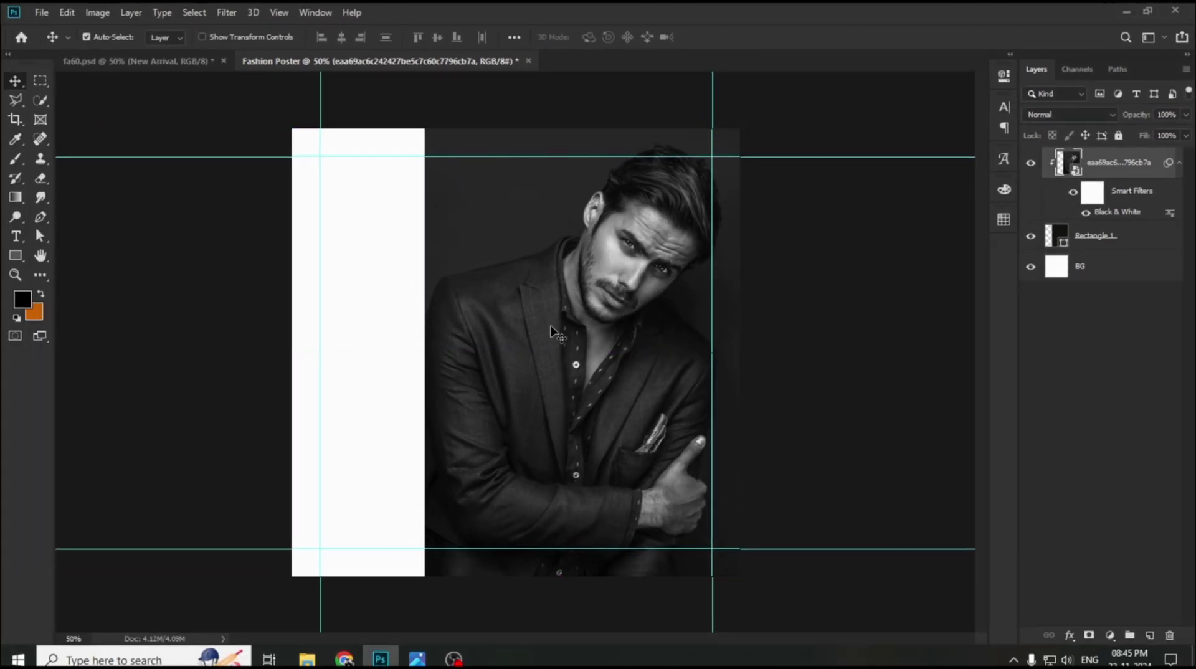
- Group the photo and its rectangle layer, and name the group Image
{"action": "left_click", "coordinate": [1118, 238]}
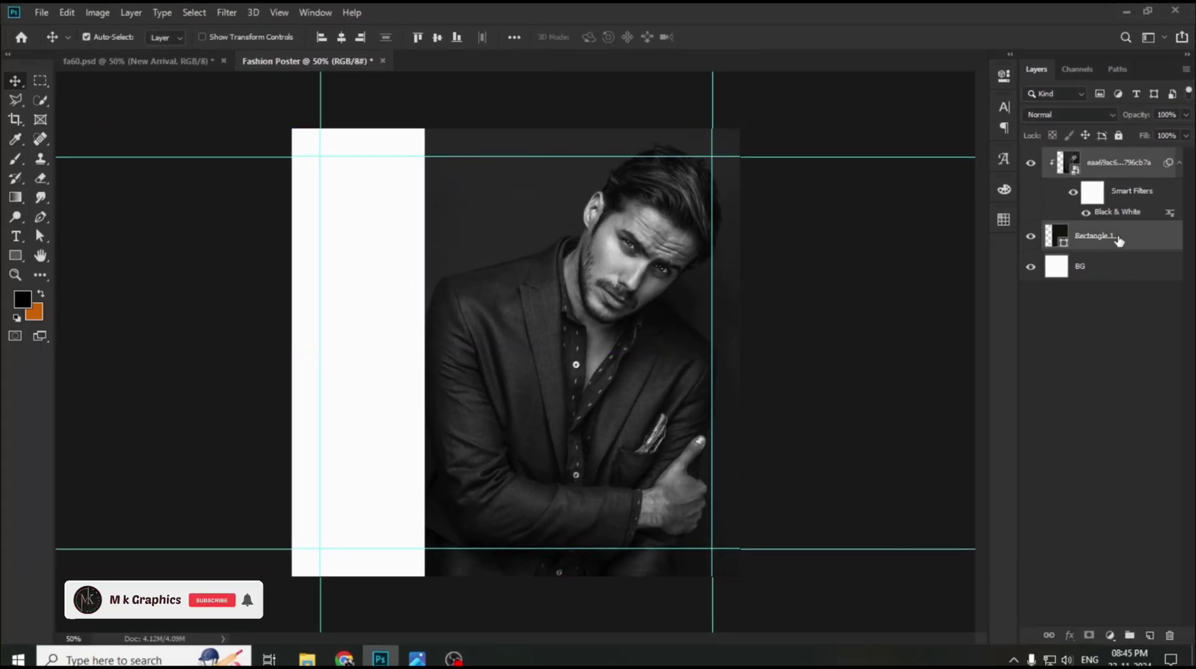
{"action": "key", "text": "ctrl+g"}
{"action": "double_click", "coordinate": [1087, 157]}
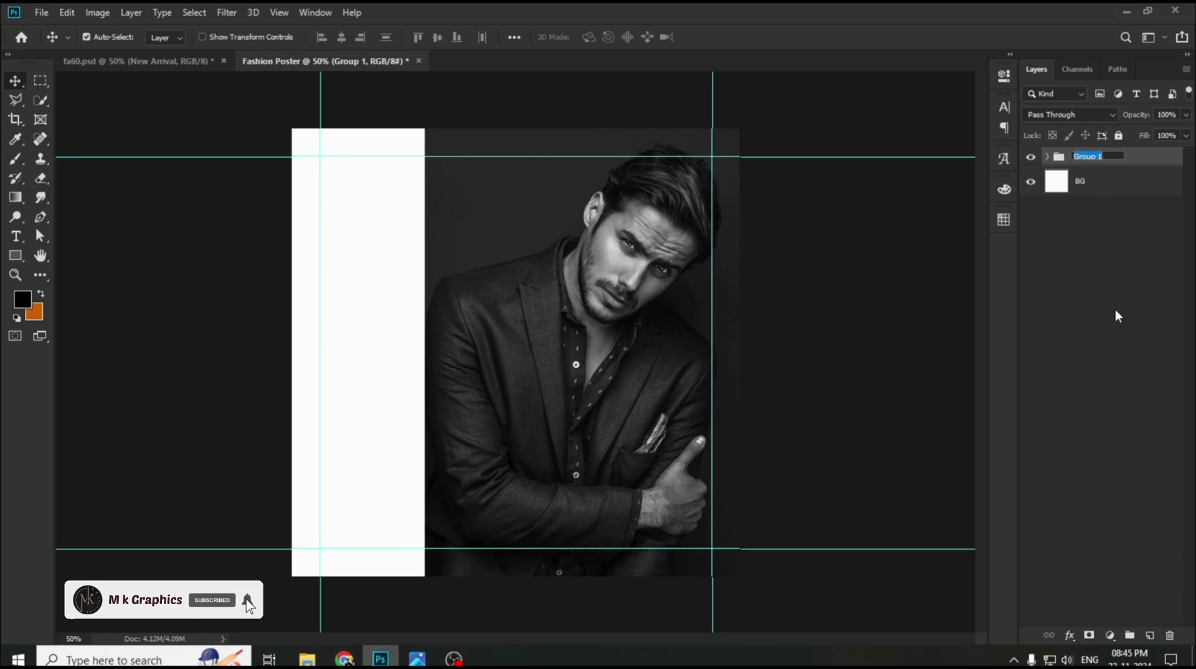
{"action": "type", "text": "Image"}
{"action": "key", "text": "Return"}
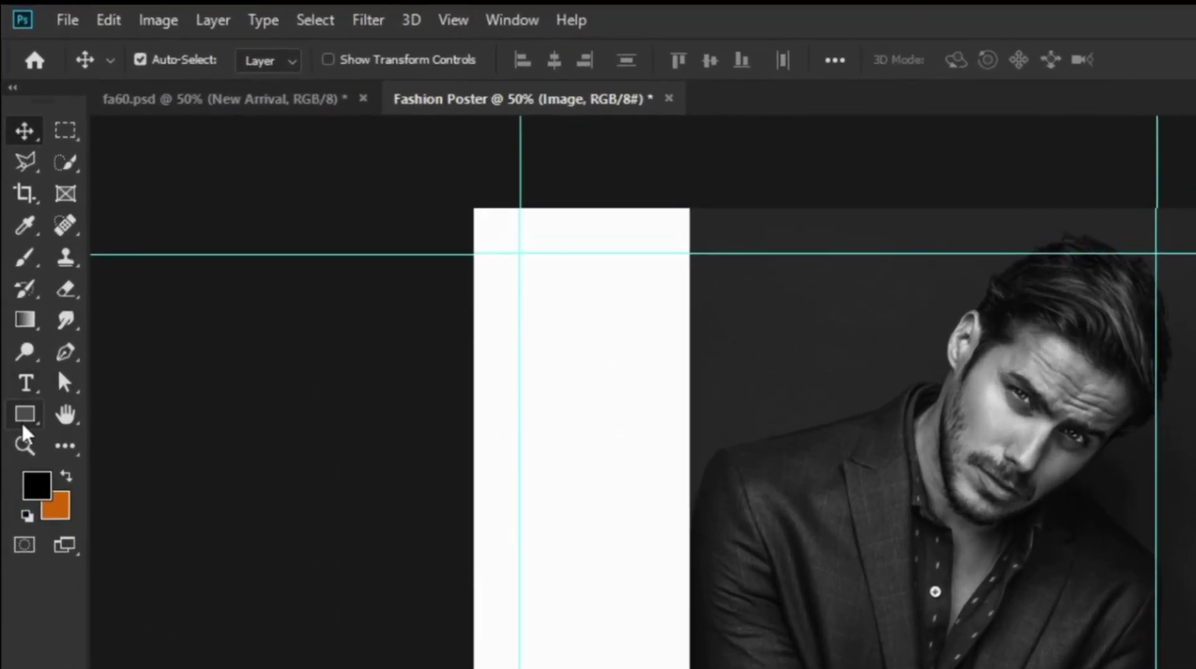
- Draw a second full-height rectangle about 754 × 1200 px from the canvas's upper-left corner, overlapping part of the photo
{"action": "left_click", "coordinate": [16, 255]}
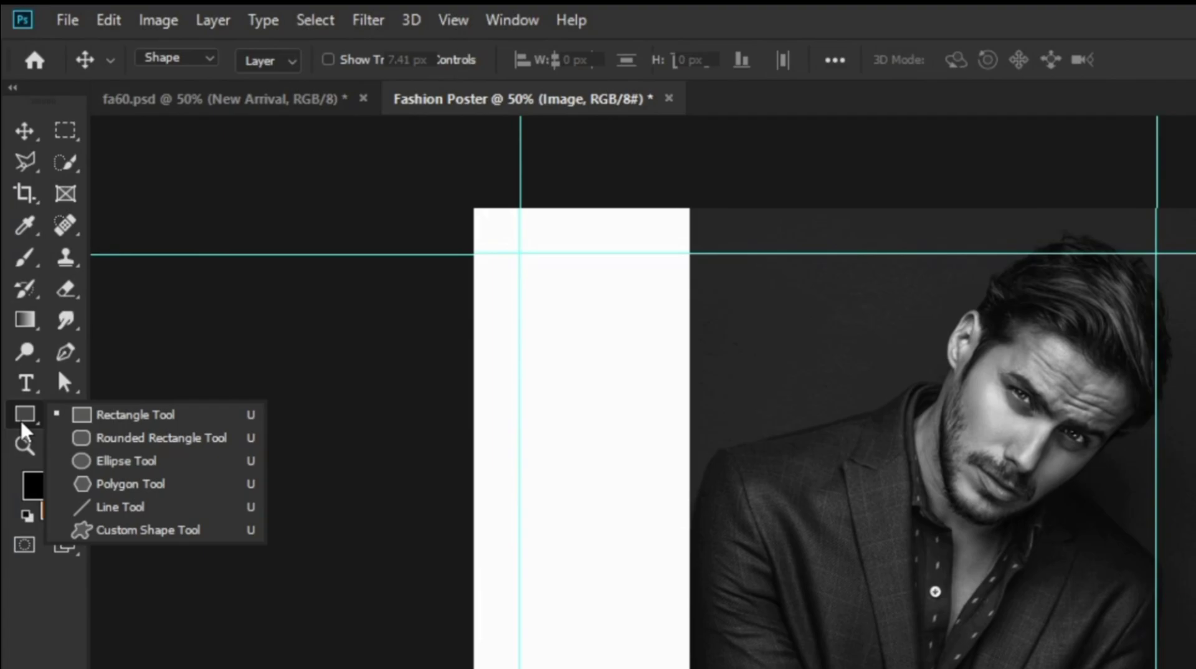
{"action": "left_click", "coordinate": [125, 424]}
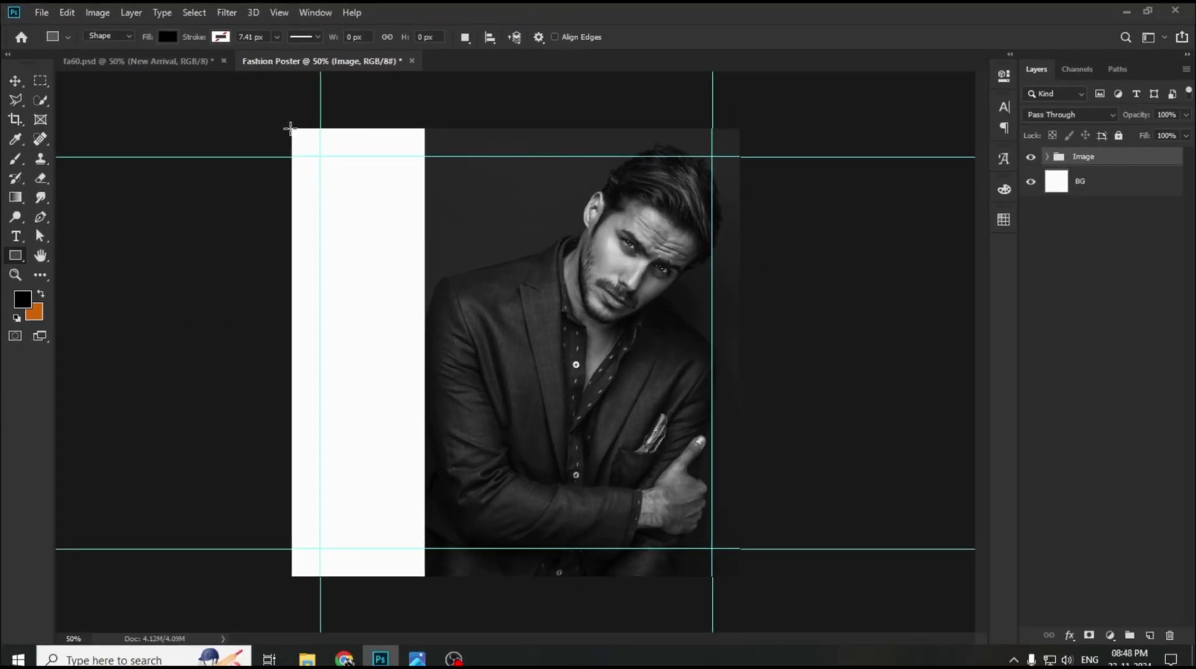
{"action": "left_click_drag", "start_coordinate": [290, 128], "coordinate": [567, 575]}
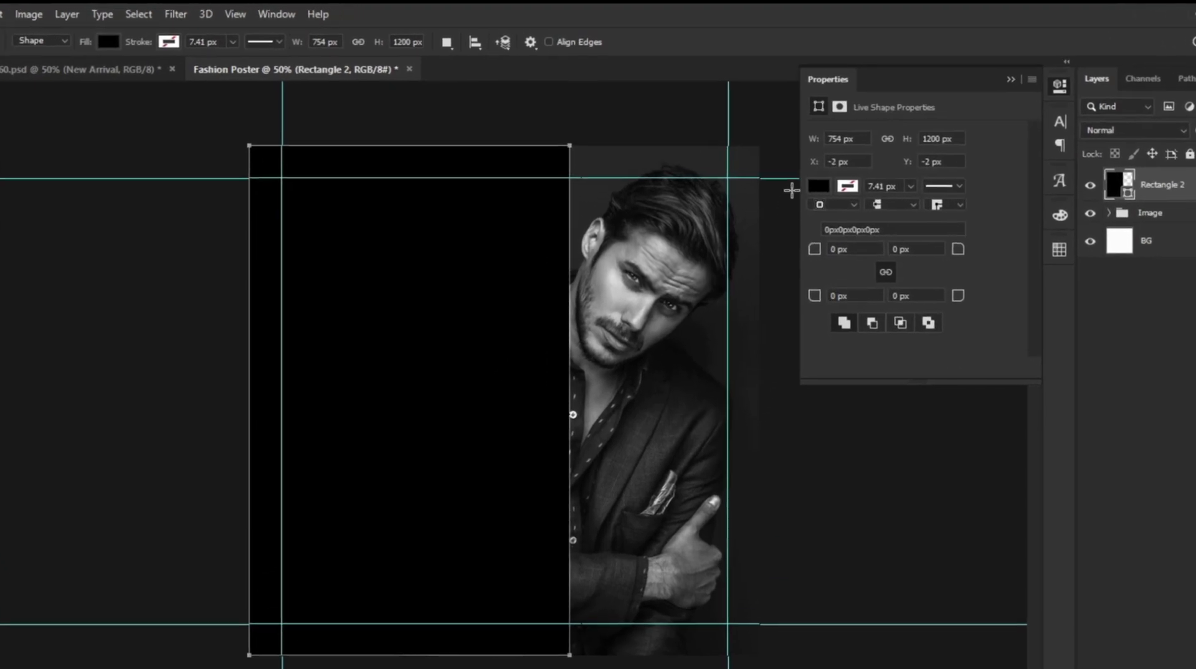
- Set the fill of the new full-height rectangle to white
{"action": "left_click", "coordinate": [815, 184]}
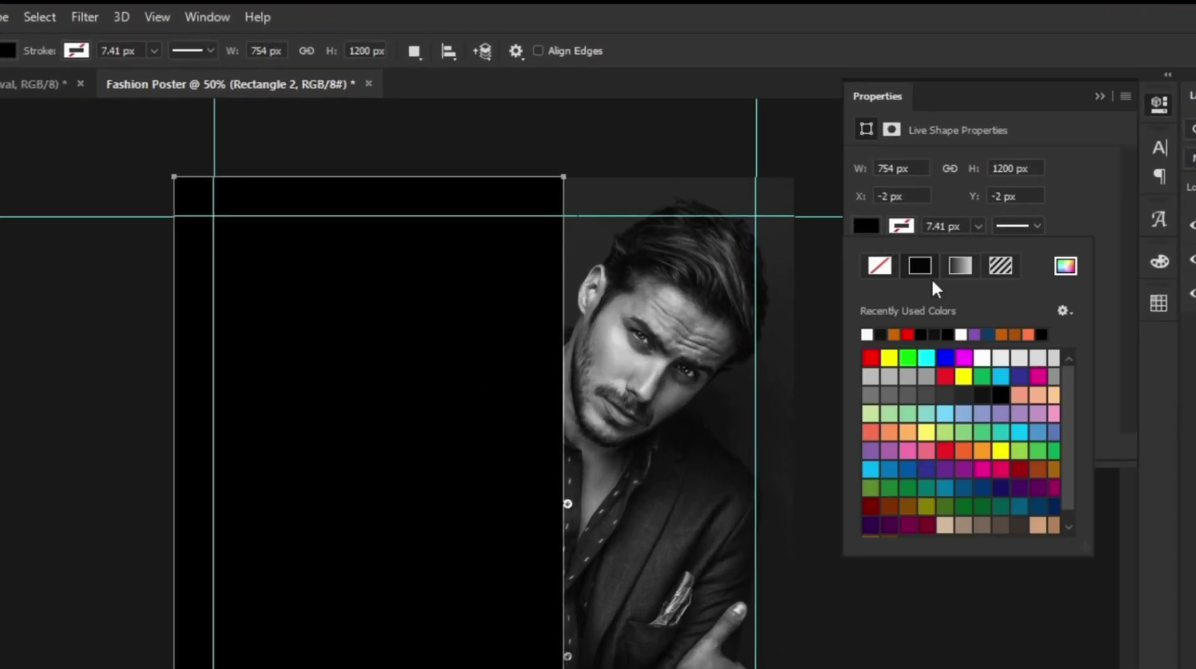
{"action": "left_click", "coordinate": [867, 335]}
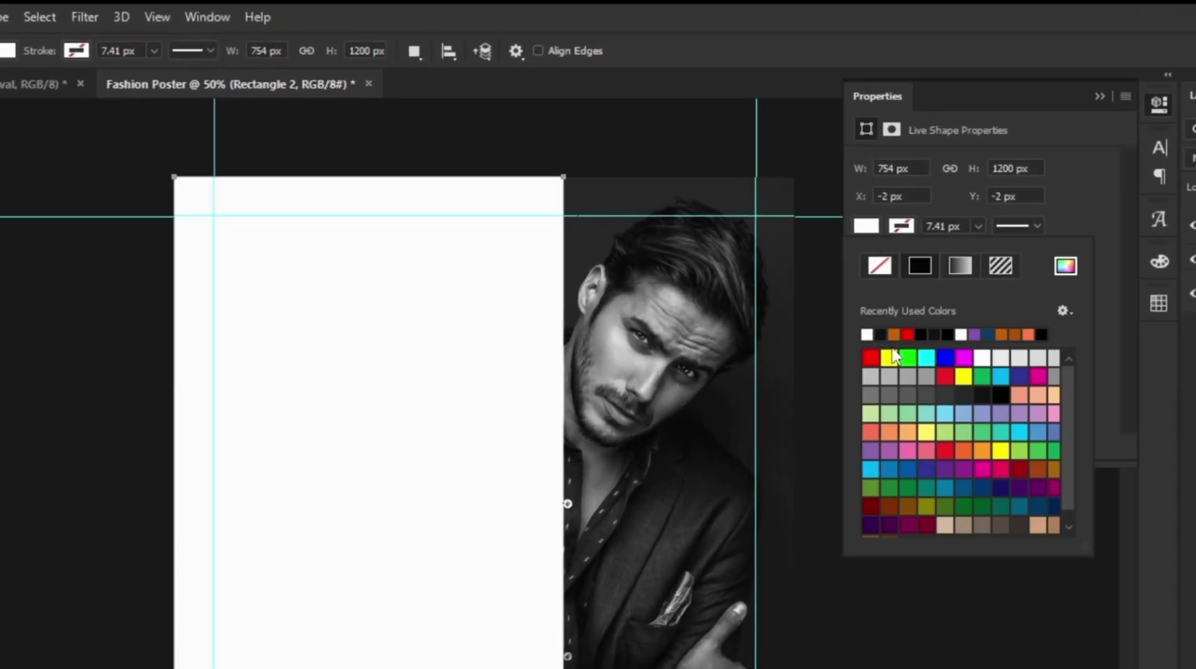
{"action": "left_click", "coordinate": [1099, 96]}
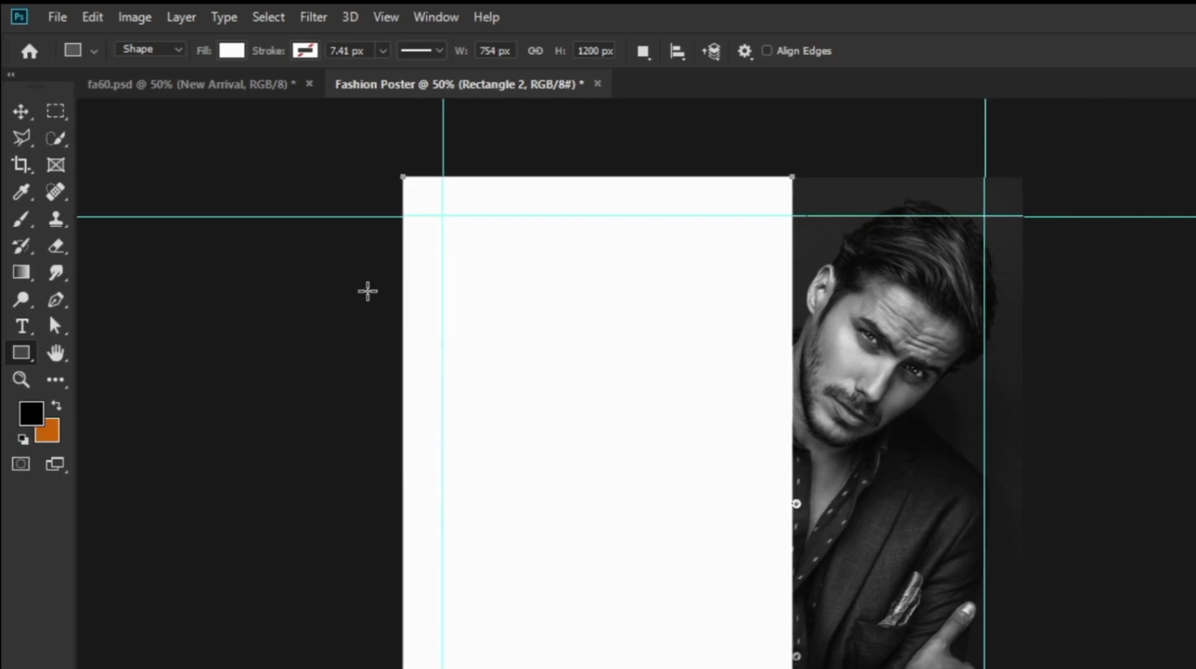
- Load the Foreground to Transparent preset for the Gradient tool and set its starting colour stop to white
{"action": "left_click", "coordinate": [22, 274]}
{"action": "left_click", "coordinate": [155, 49]}
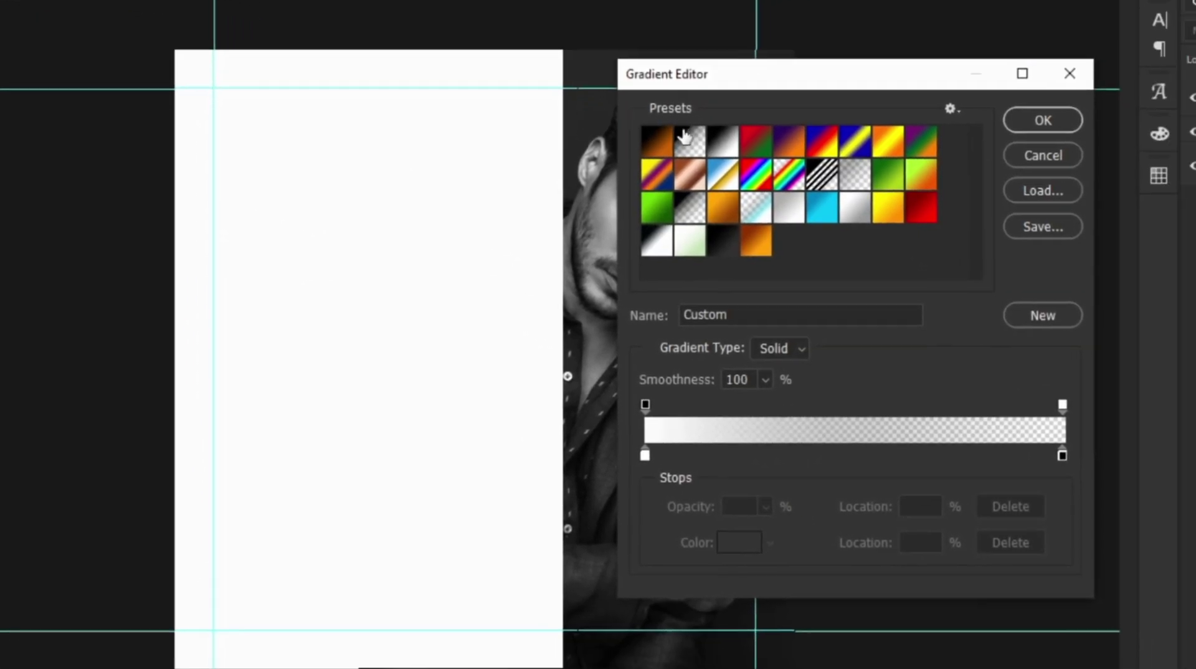
{"action": "left_click", "coordinate": [782, 193]}
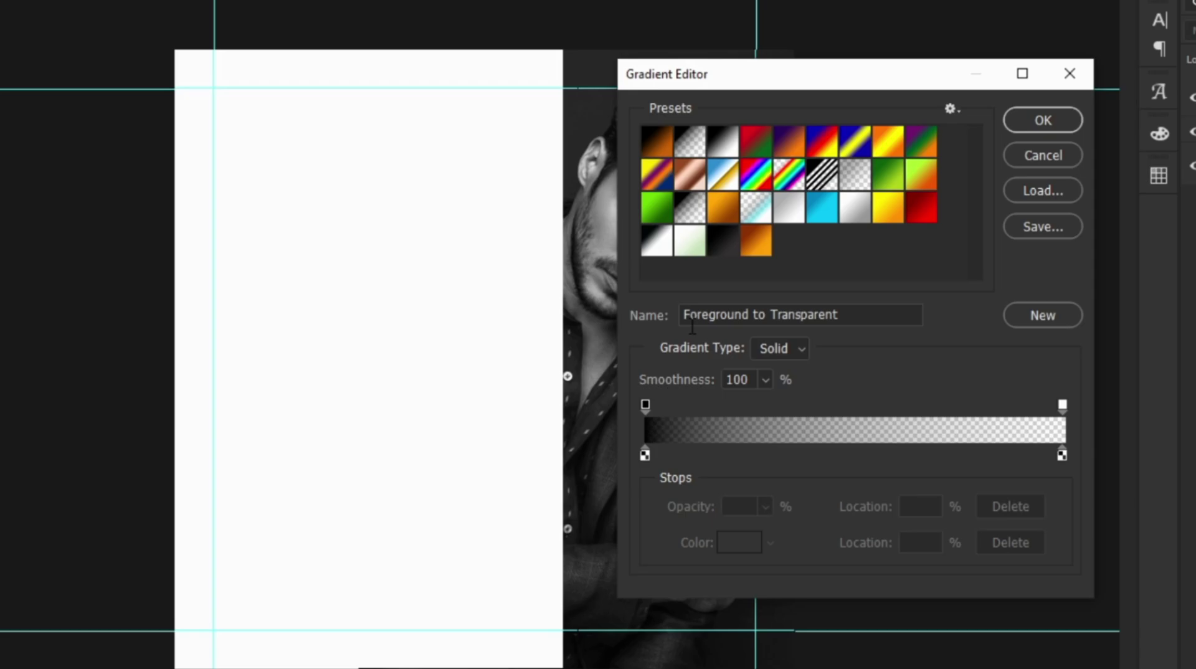
{"action": "left_click", "coordinate": [644, 455]}
{"action": "left_click", "coordinate": [737, 544]}
{"action": "left_click", "coordinate": [373, 192]}
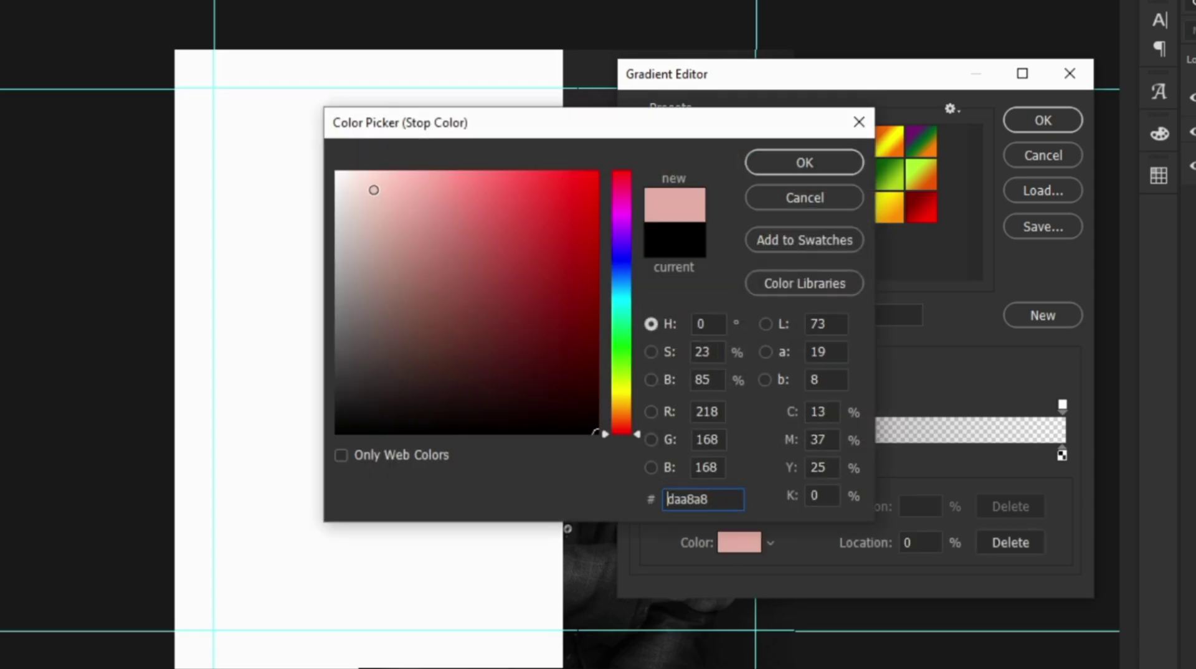
{"action": "left_click_drag", "start_coordinate": [373, 192], "coordinate": [318, 151]}
{"action": "left_click", "coordinate": [804, 162]}
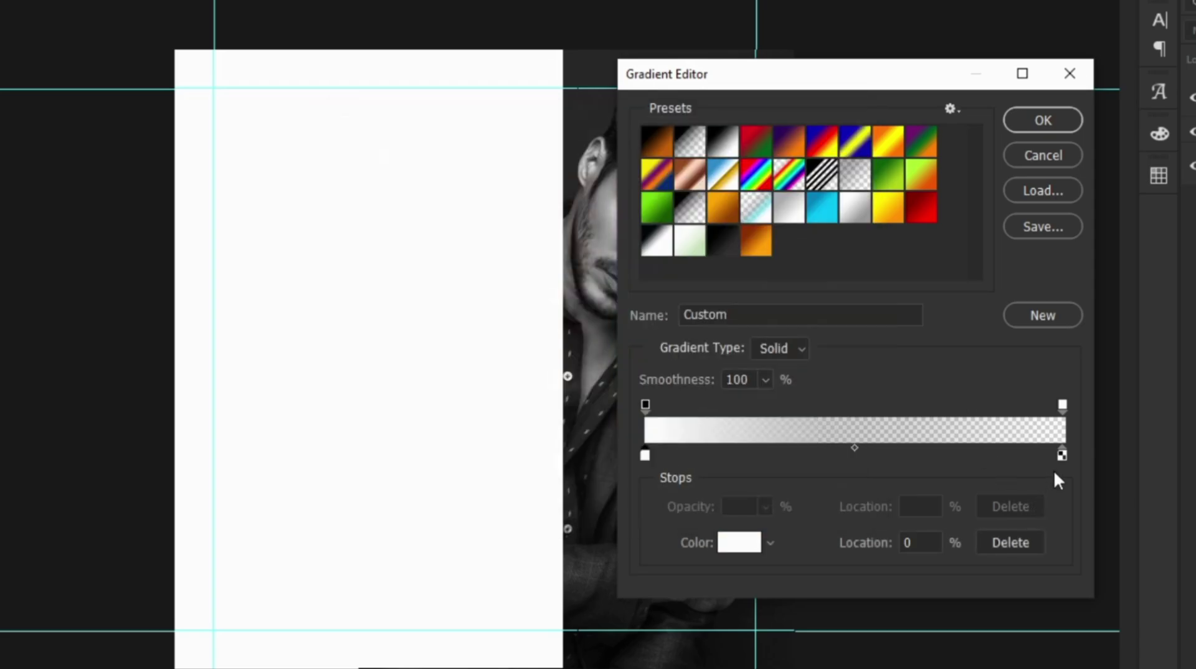
- Set the gradient's end colour stop at 100% to white and accept the gradient
{"action": "left_click", "coordinate": [1061, 456]}
{"action": "left_click", "coordinate": [723, 540]}
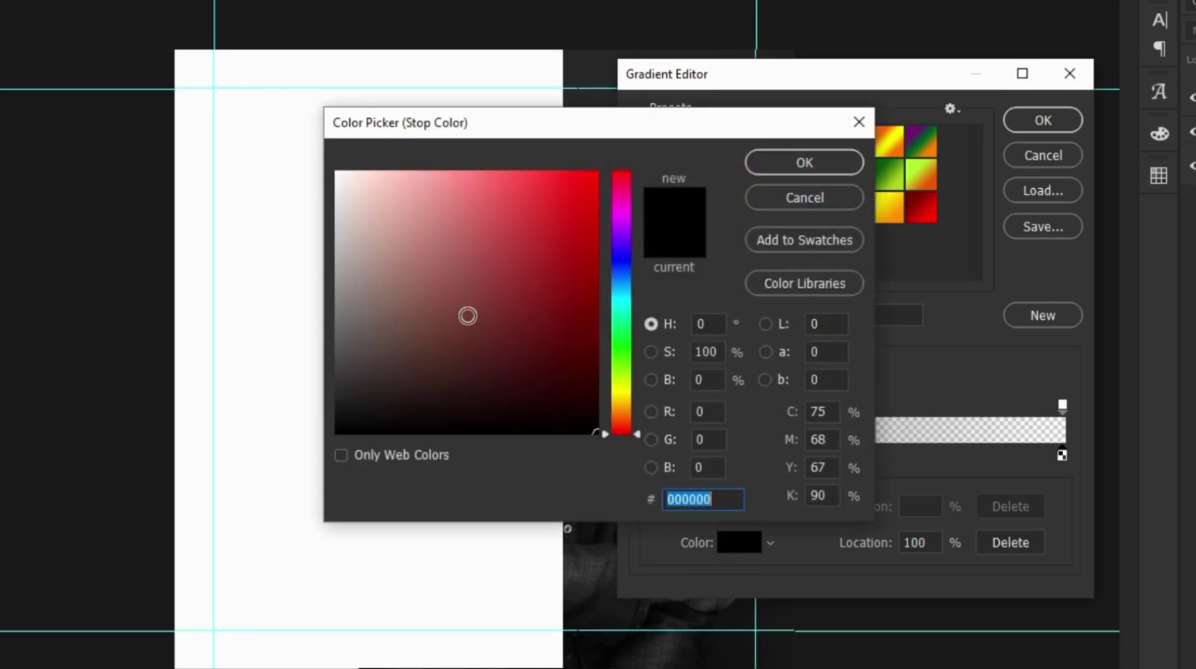
{"action": "left_click_drag", "start_coordinate": [467, 316], "coordinate": [309, 160]}
{"action": "left_click", "coordinate": [808, 169]}
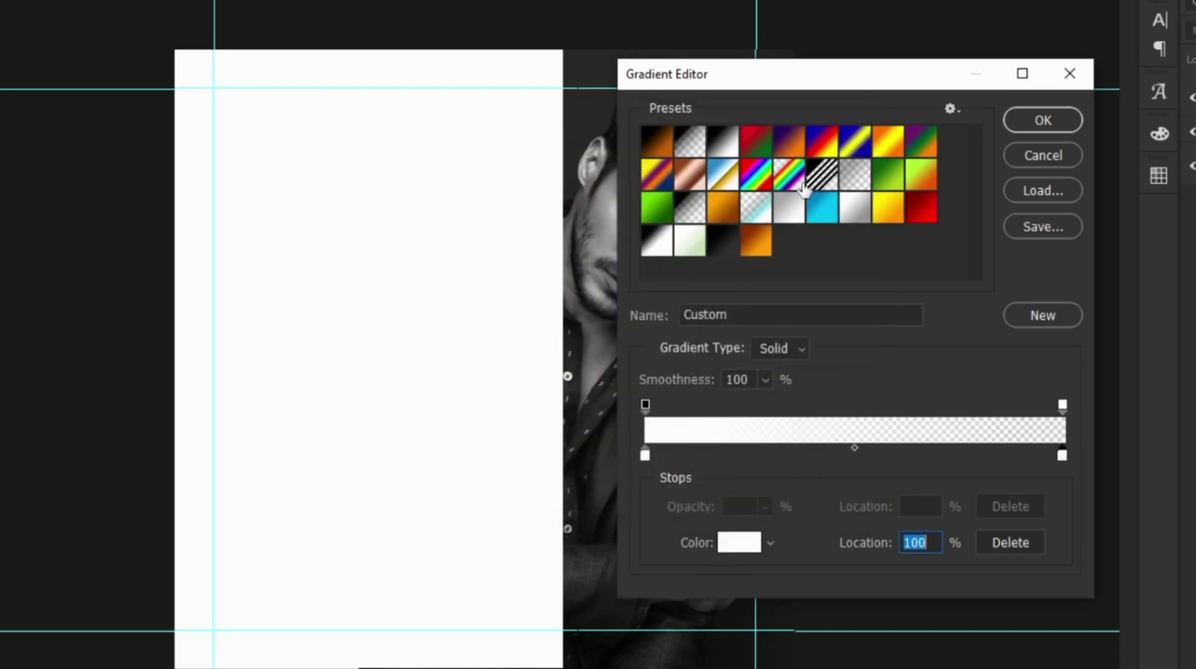
{"action": "left_click", "coordinate": [1044, 122]}
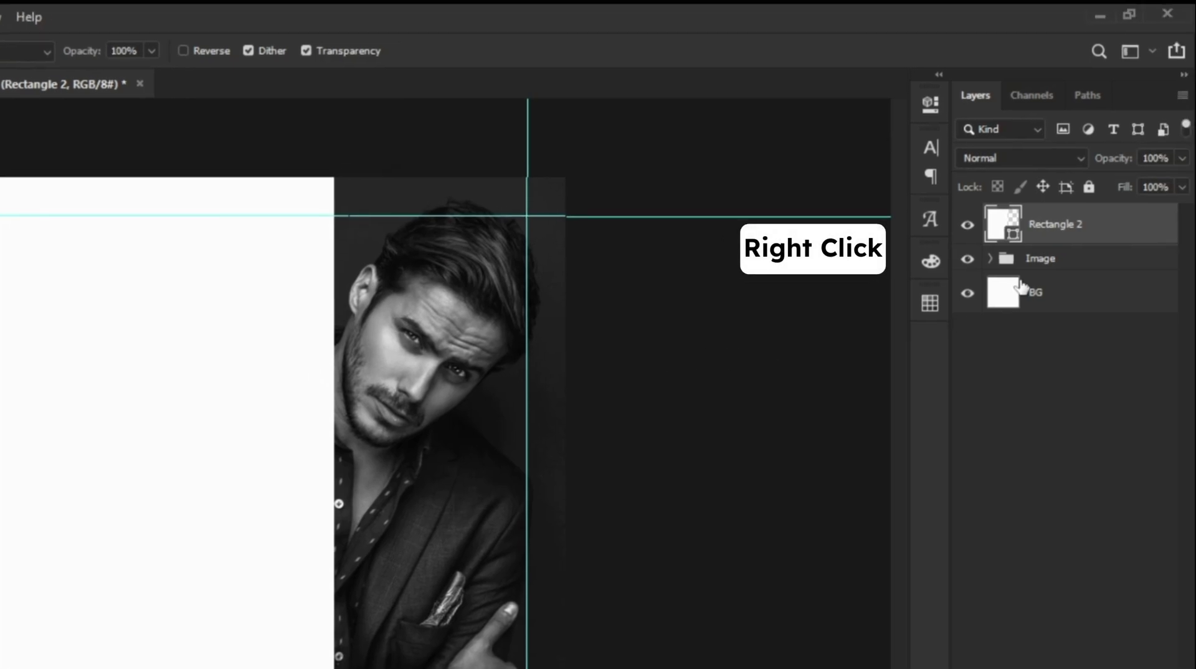
- Rasterize the Rectangle 2 layer and apply several white-to-transparent linear gradients horizontally from the rectangle across the man's photo
{"action": "right_click", "coordinate": [1094, 235]}
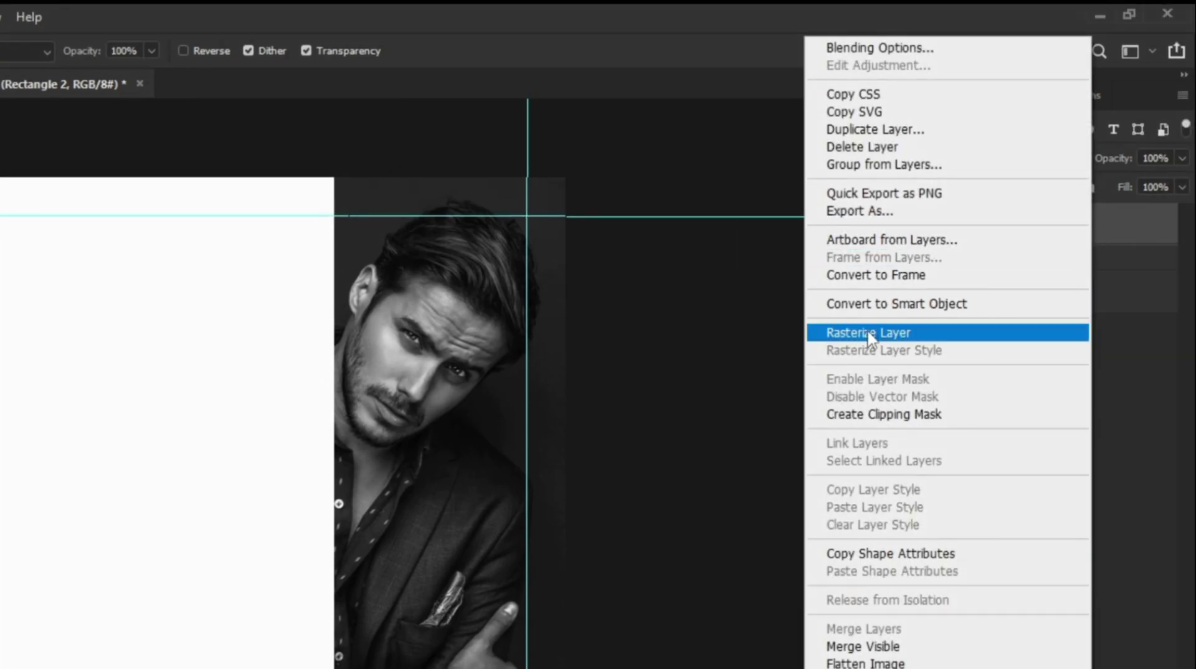
{"action": "left_click", "coordinate": [840, 333]}
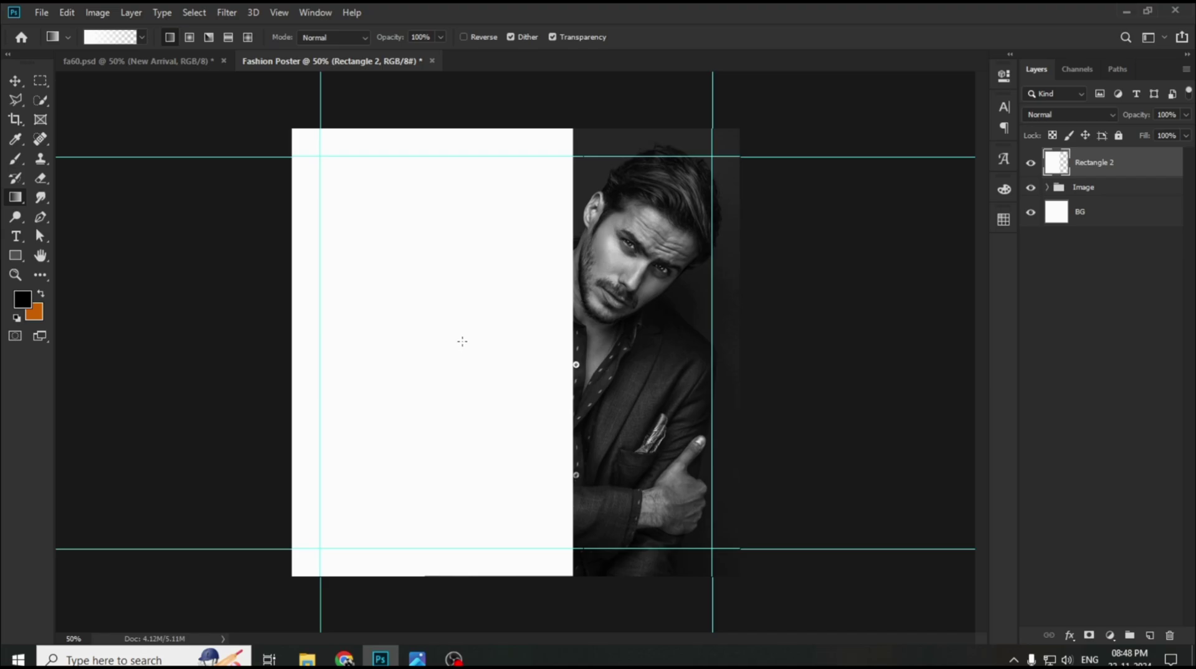
{"action": "left_click_drag", "start_coordinate": [594, 351], "coordinate": [619, 356]}
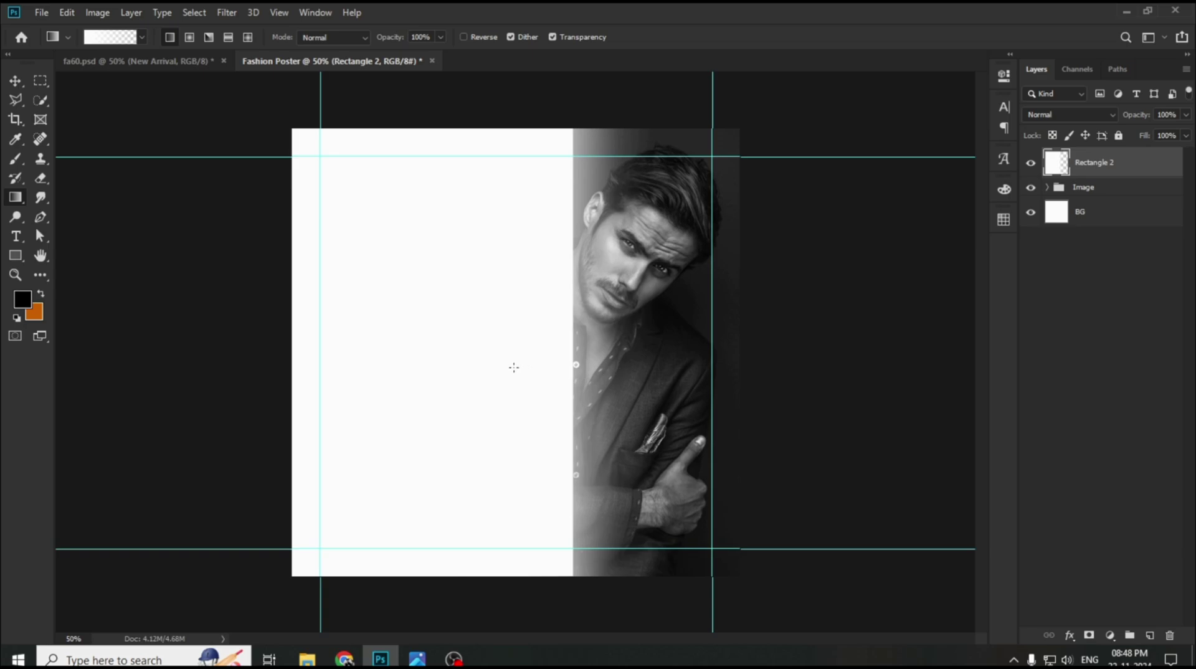
{"action": "left_click_drag", "start_coordinate": [504, 366], "coordinate": [620, 374]}
{"action": "left_click_drag", "start_coordinate": [473, 356], "coordinate": [650, 359]}
{"action": "left_click_drag", "start_coordinate": [489, 346], "coordinate": [676, 353]}
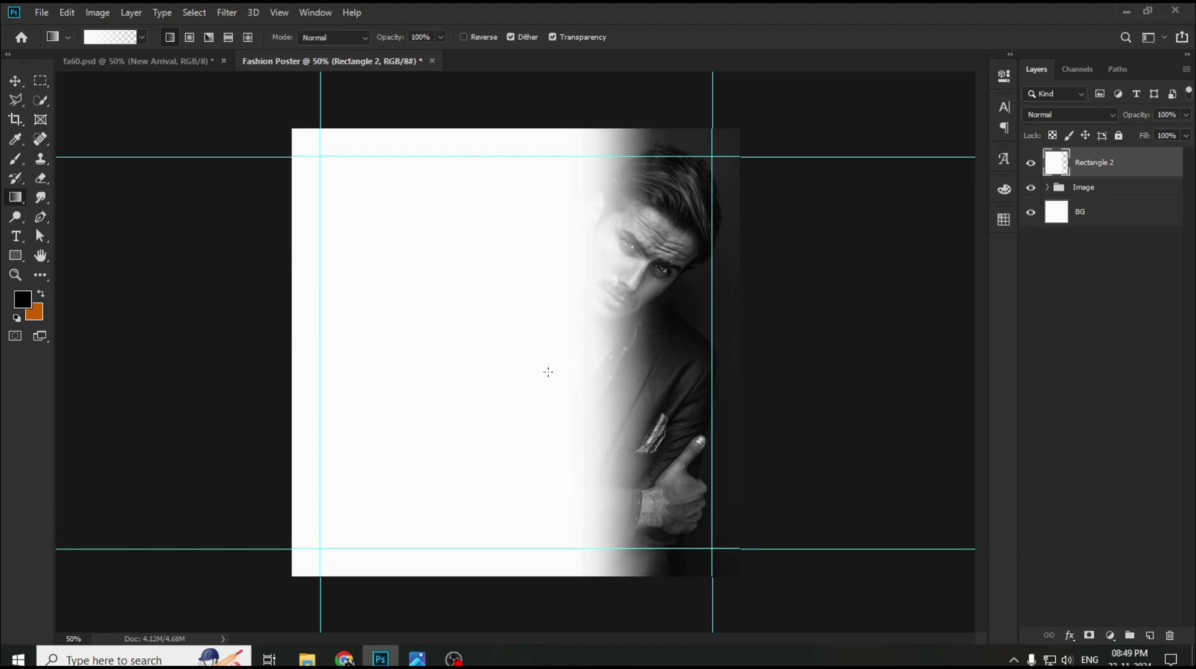
{"action": "left_click_drag", "start_coordinate": [406, 357], "coordinate": [728, 362]}
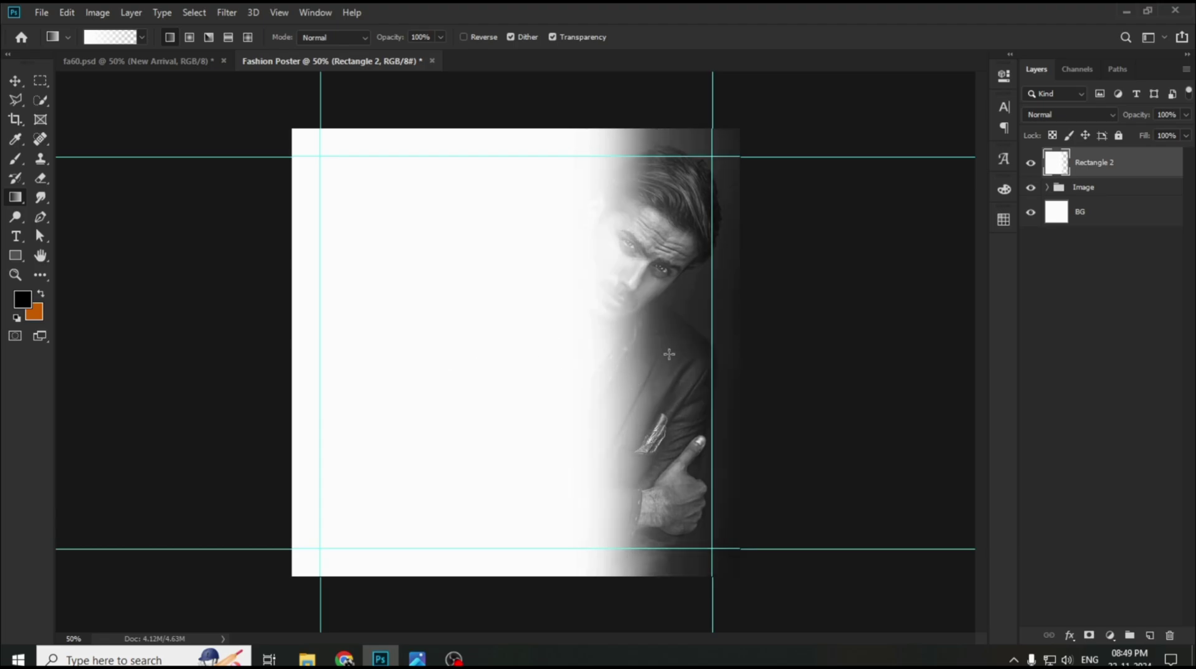
- Narrow the white gradient layer to about 77.5% of its width, keeping its left edge at the canvas edge
{"action": "left_click", "coordinate": [14, 81]}
{"action": "key", "text": "ctrl+t"}
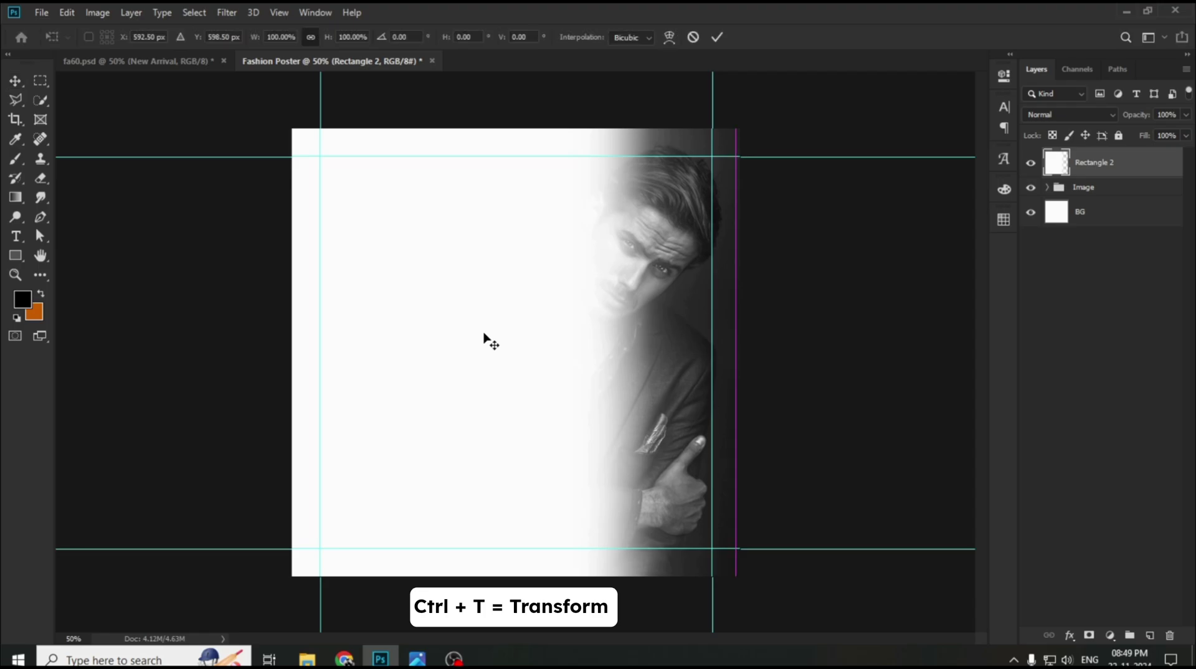
{"action": "left_click_drag", "start_coordinate": [737, 353], "coordinate": [635, 362]}
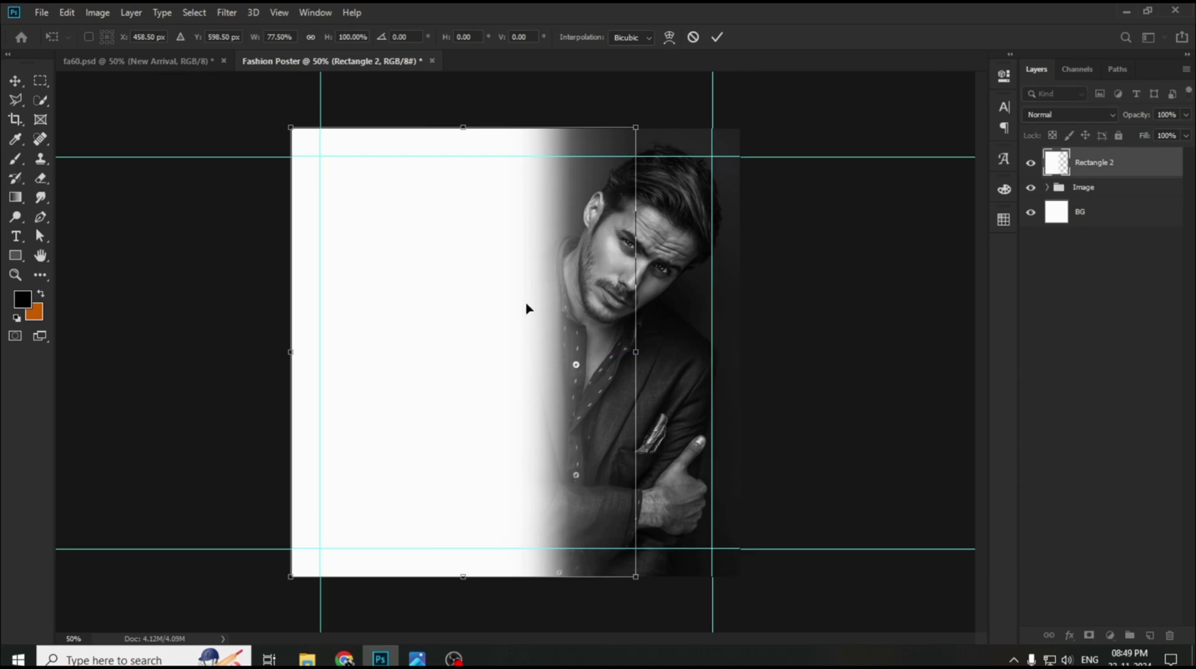
{"action": "left_click", "coordinate": [716, 38]}
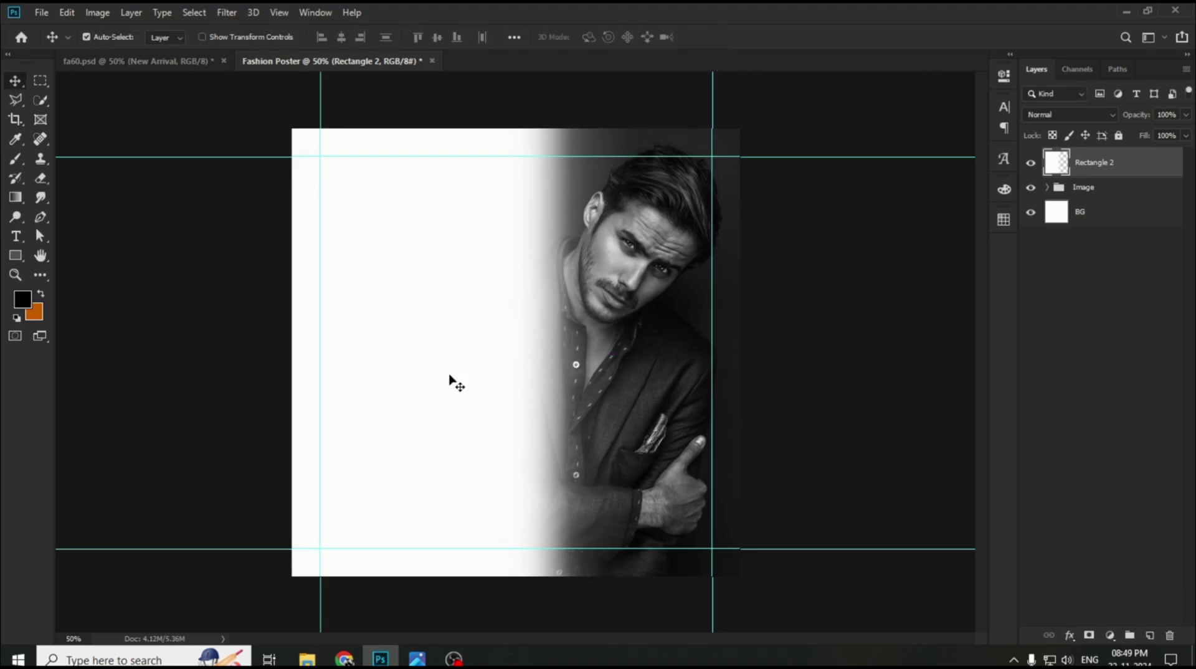
- Place the texture02 image from the Fashion Poster folder onto the canvas as the topmost layer
{"action": "mouse_move", "coordinate": [307, 659]}
{"action": "left_click", "coordinate": [147, 596]}
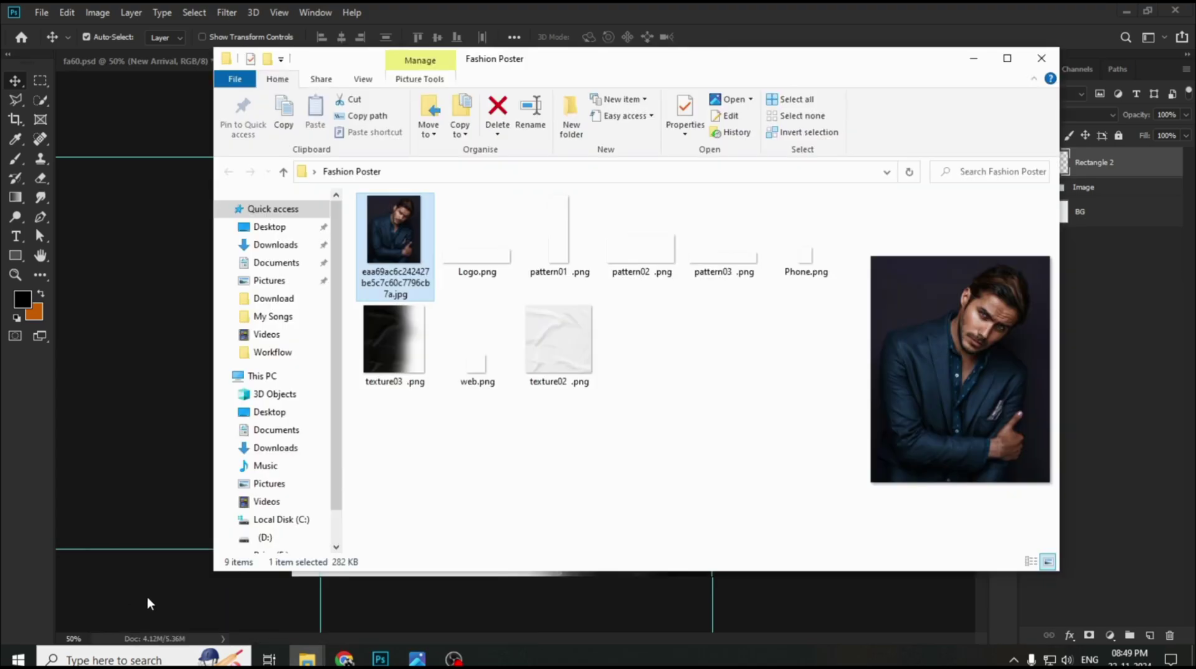
{"action": "left_click", "coordinate": [542, 361]}
{"action": "left_click_drag", "start_coordinate": [542, 361], "coordinate": [500, 301]}
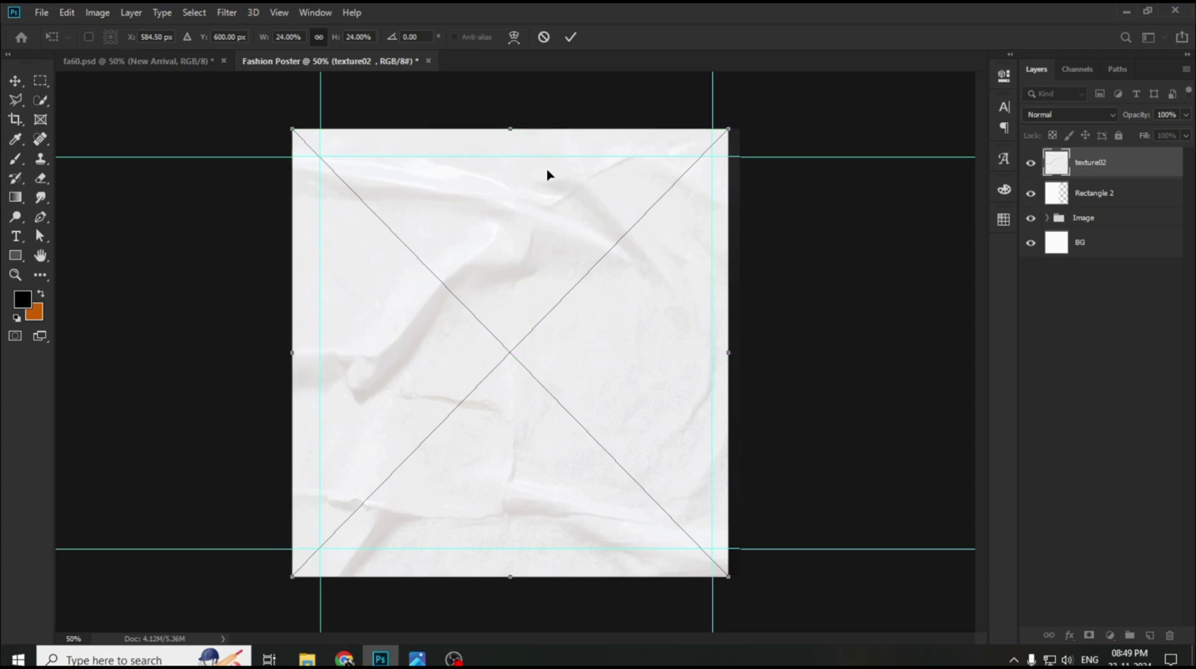
{"action": "left_click", "coordinate": [569, 38]}
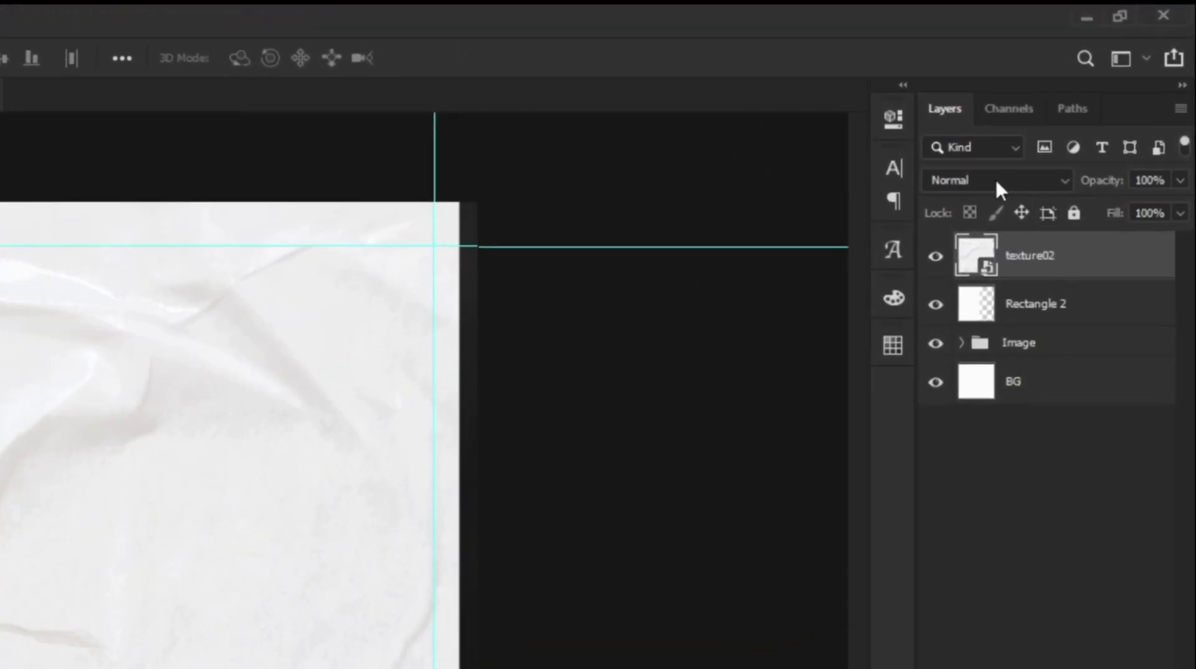
- Set the texture02 layer's blend mode to Difference and clip it to the Rectangle 2 layer
{"action": "left_click", "coordinate": [973, 179]}
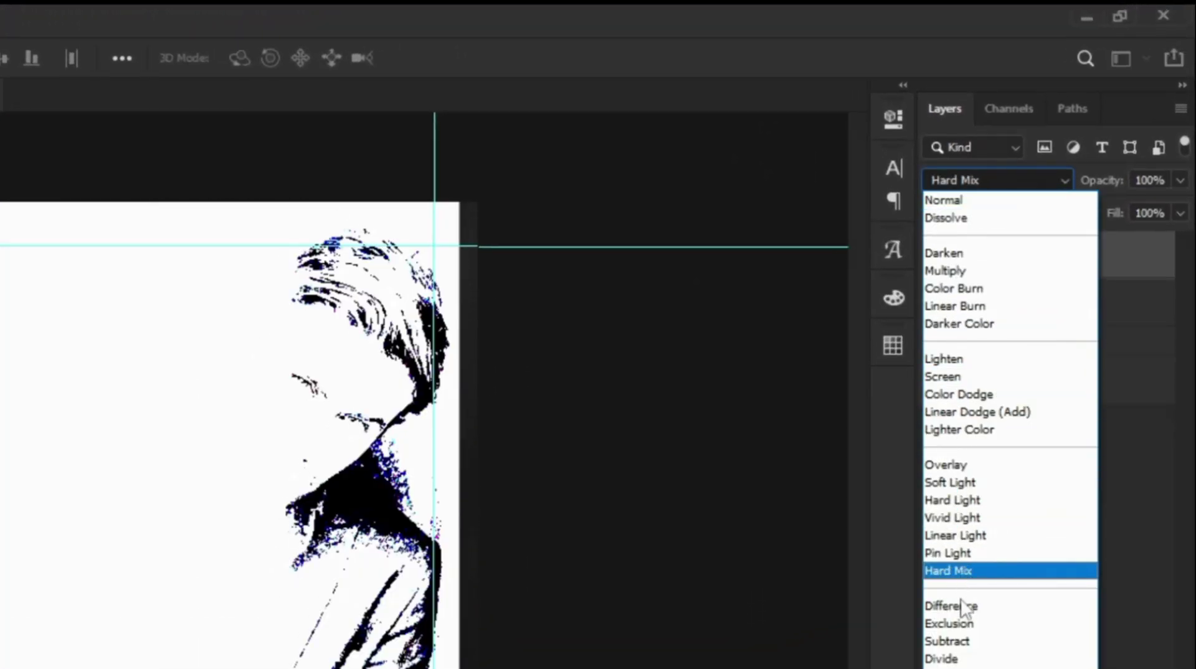
{"action": "left_click", "coordinate": [957, 607]}
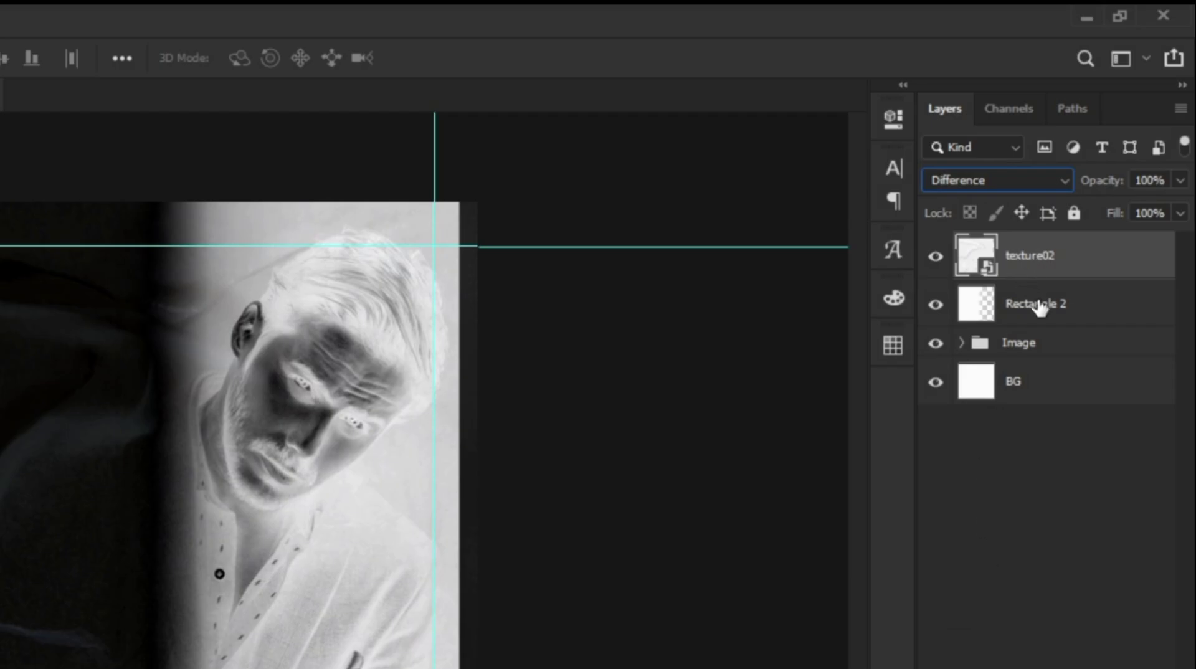
{"action": "right_click", "coordinate": [1059, 262]}
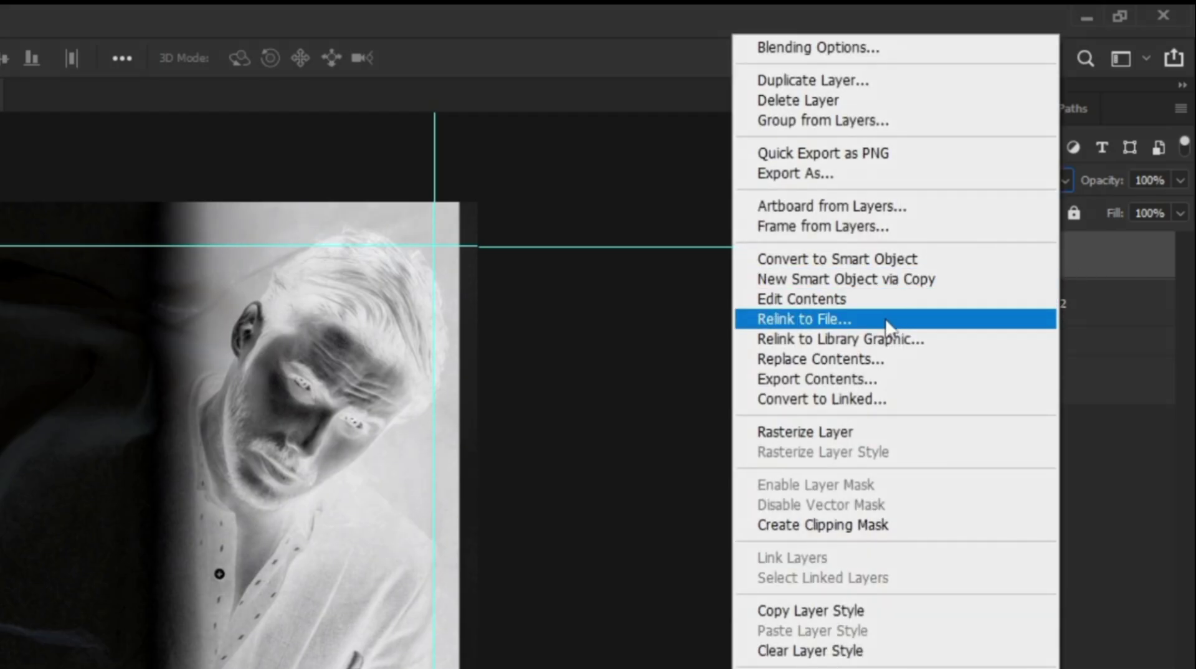
{"action": "left_click", "coordinate": [786, 524]}
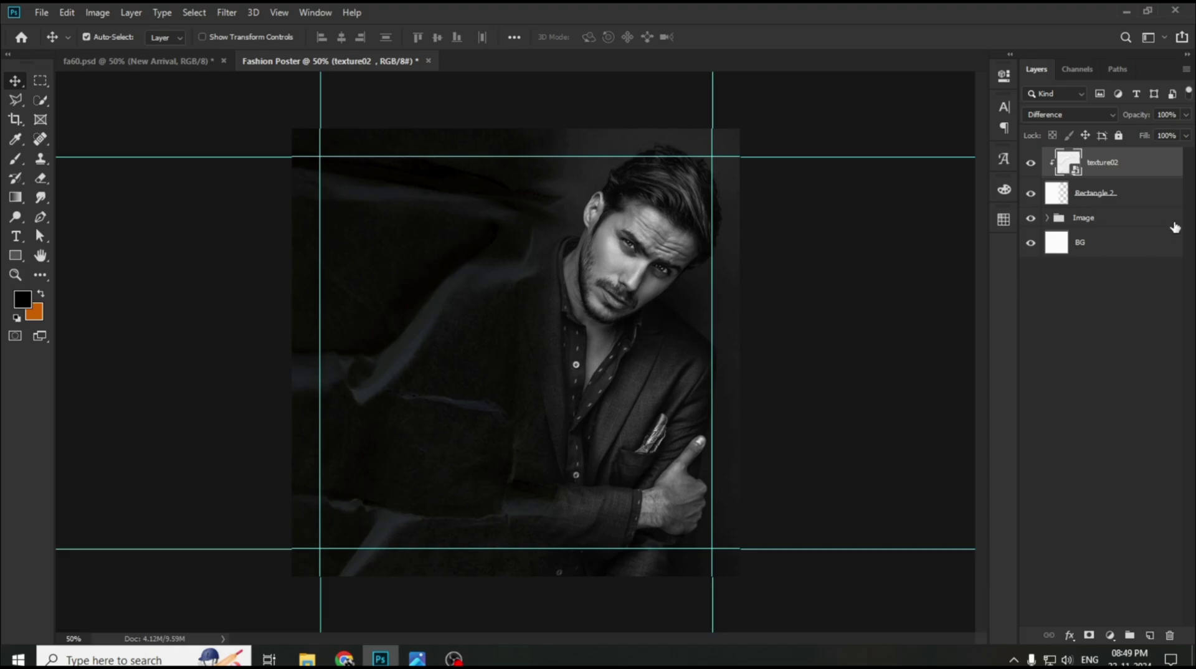
- Group the texture02 and Rectangle 2 layers, and name the group Texture
{"action": "left_click", "coordinate": [1140, 196], "text": "shift"}
{"action": "key", "text": "ctrl+g"}
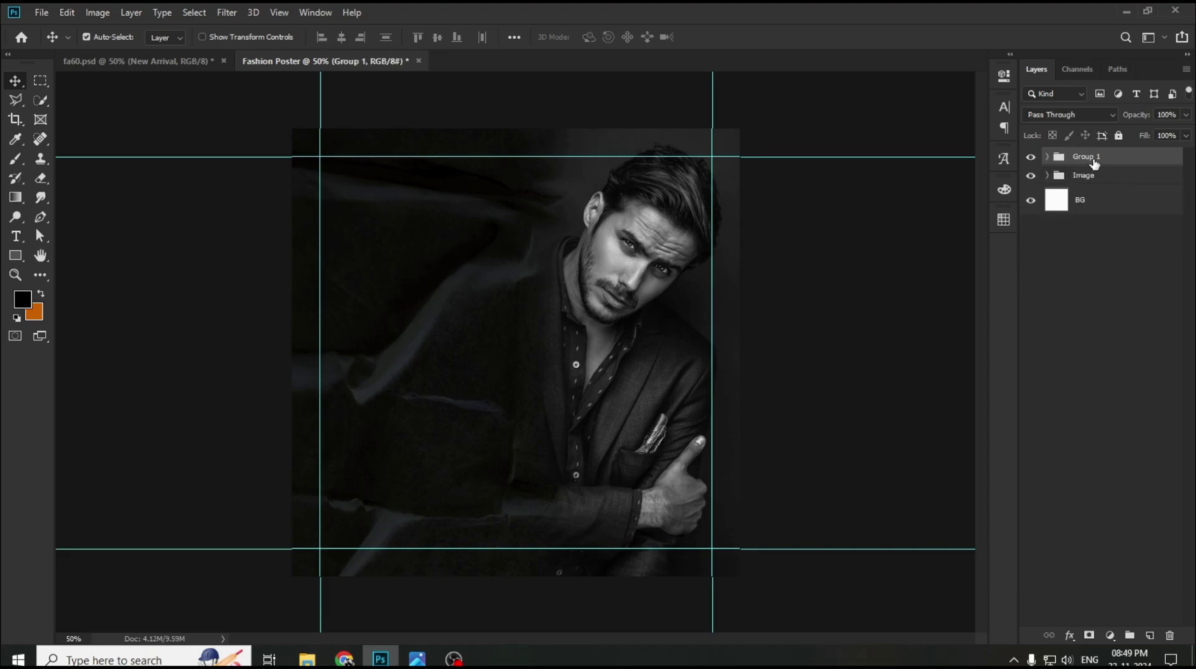
{"action": "double_click", "coordinate": [1094, 161]}
{"action": "key", "text": "Return"}
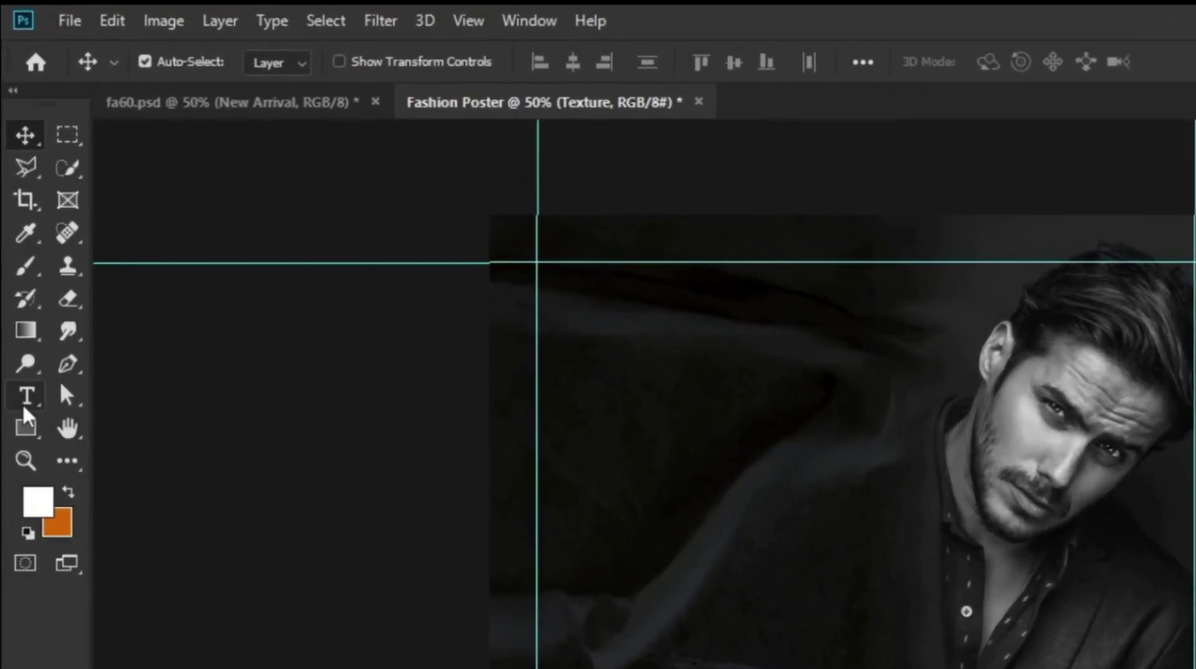
- Draw a narrow vertical rectangle about 55 × 482 px against the left vertical guide and fill it with red
{"action": "left_click", "coordinate": [15, 255]}
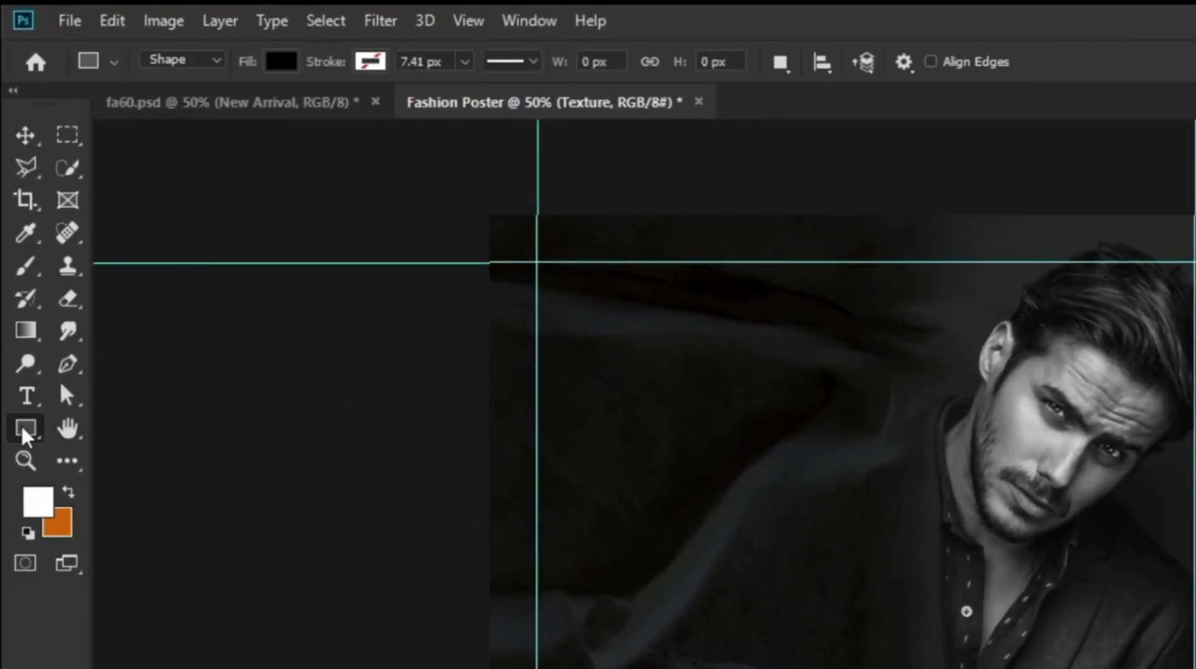
{"action": "right_click", "coordinate": [28, 436]}
{"action": "left_click", "coordinate": [166, 432]}
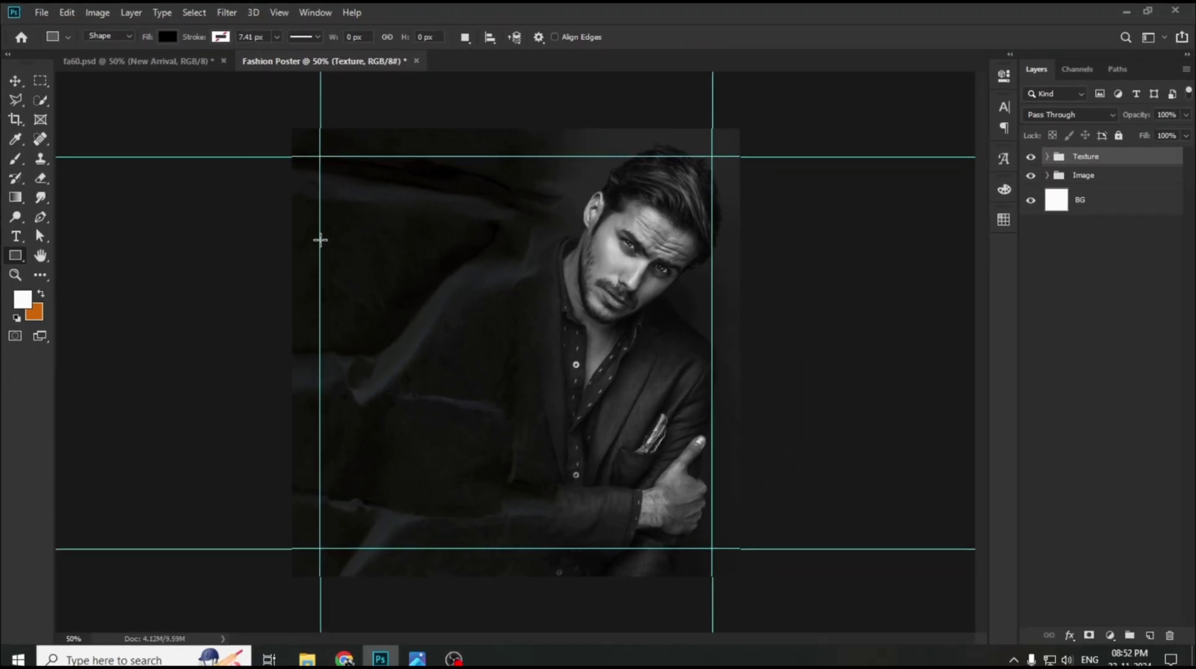
{"action": "left_click_drag", "start_coordinate": [320, 239], "coordinate": [339, 419]}
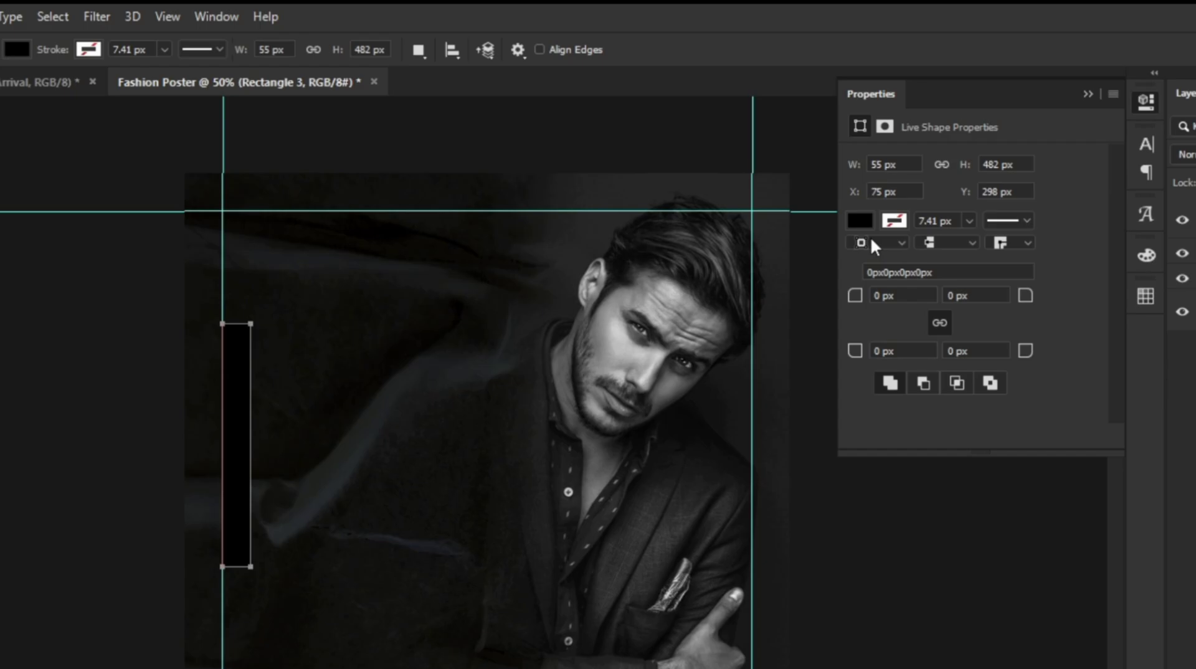
{"action": "left_click", "coordinate": [791, 165]}
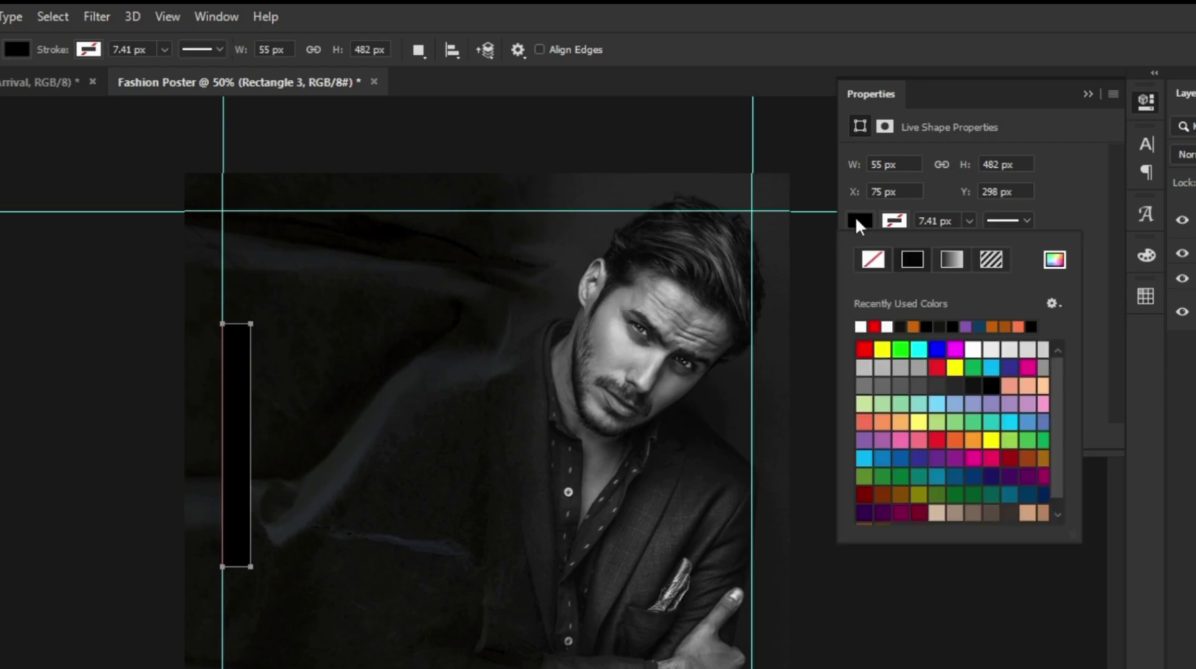
{"action": "left_click", "coordinate": [862, 346]}
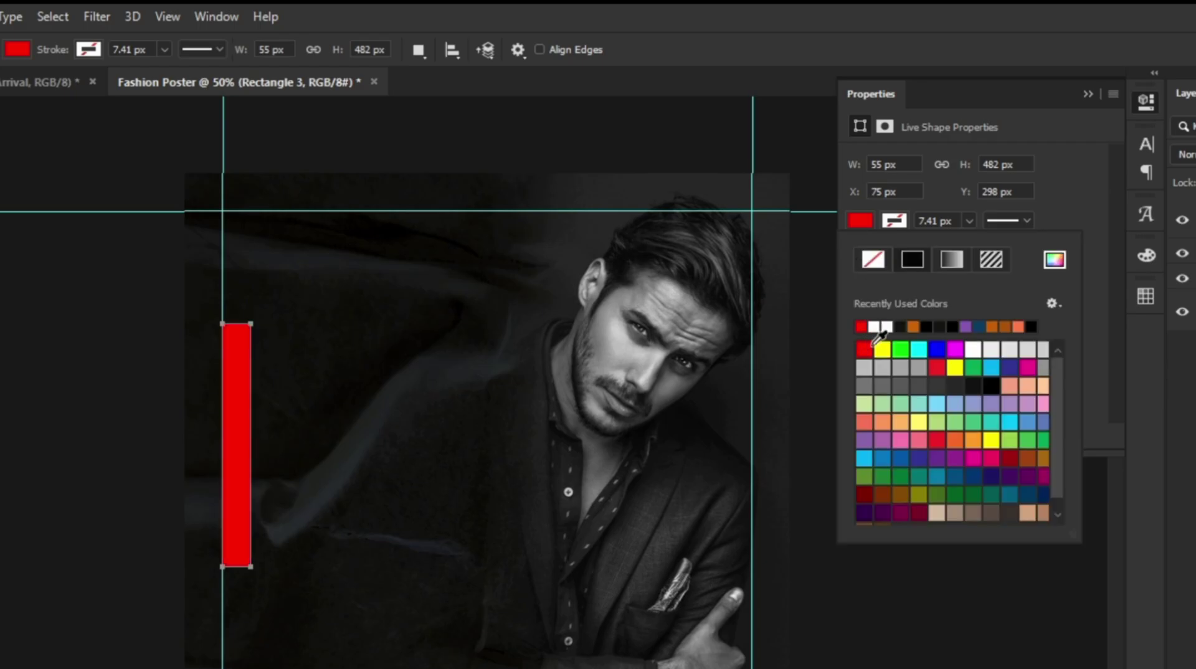
{"action": "left_click", "coordinate": [1086, 95]}
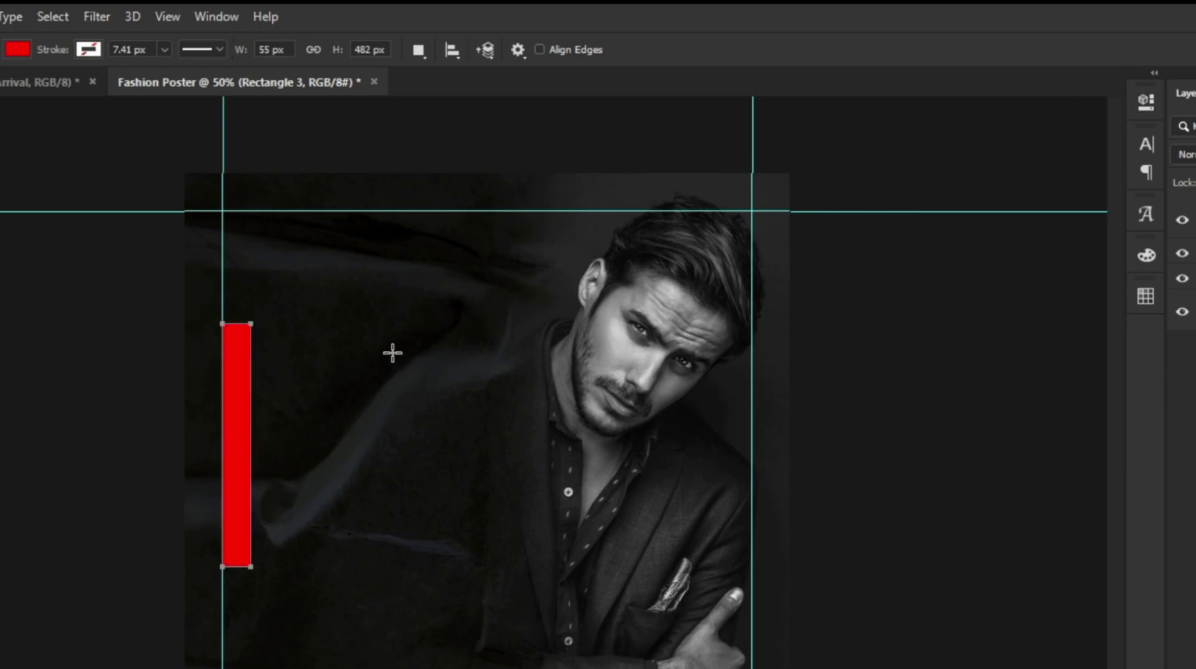
- Add the text NEW ARRIVAL in white Bebas Neue Bold, 27.35 pt, in the area between the red bar and the model
{"action": "left_click", "coordinate": [32, 105]}
{"action": "left_click", "coordinate": [22, 318]}
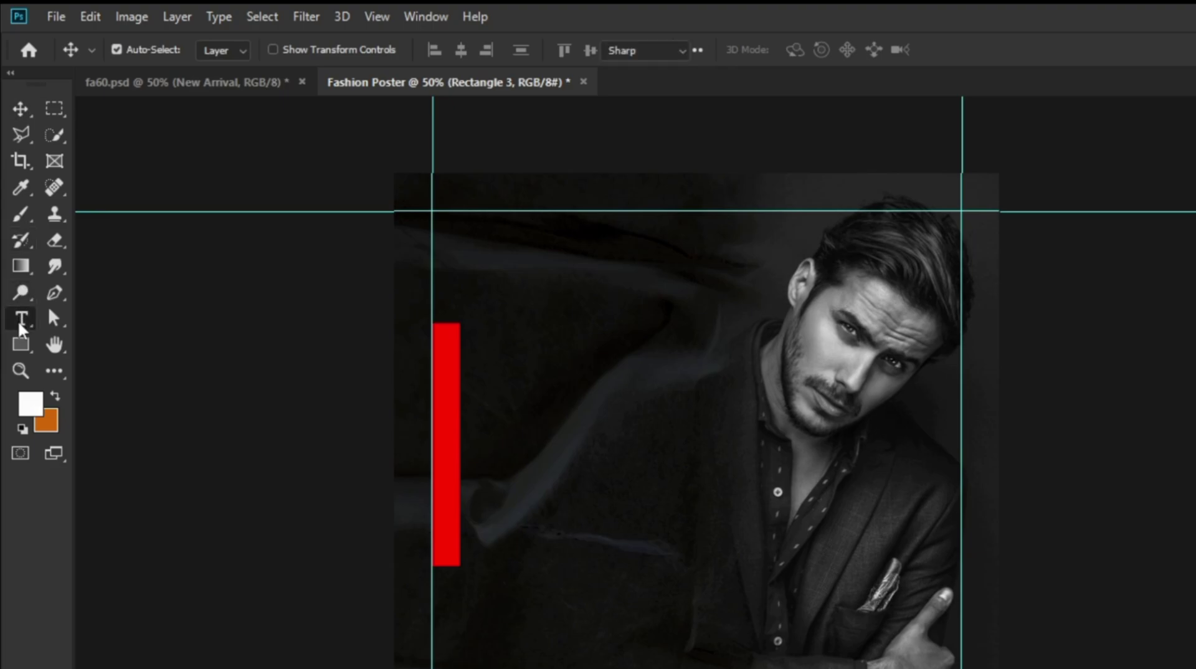
{"action": "left_click", "coordinate": [220, 50]}
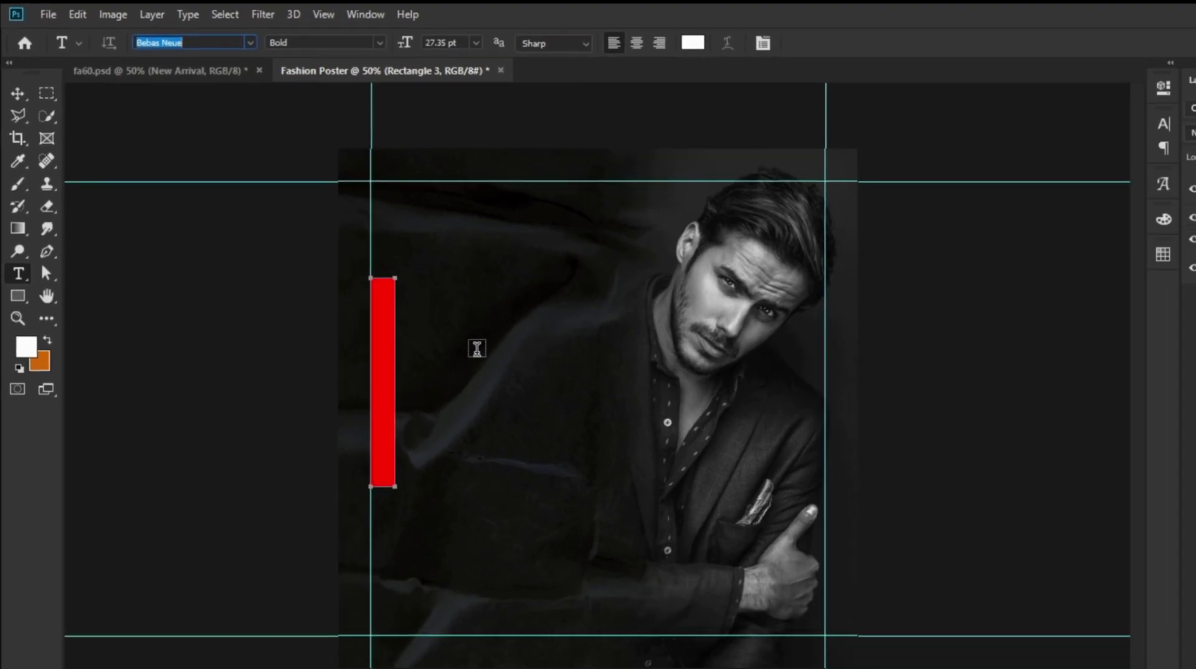
{"action": "left_click", "coordinate": [531, 396]}
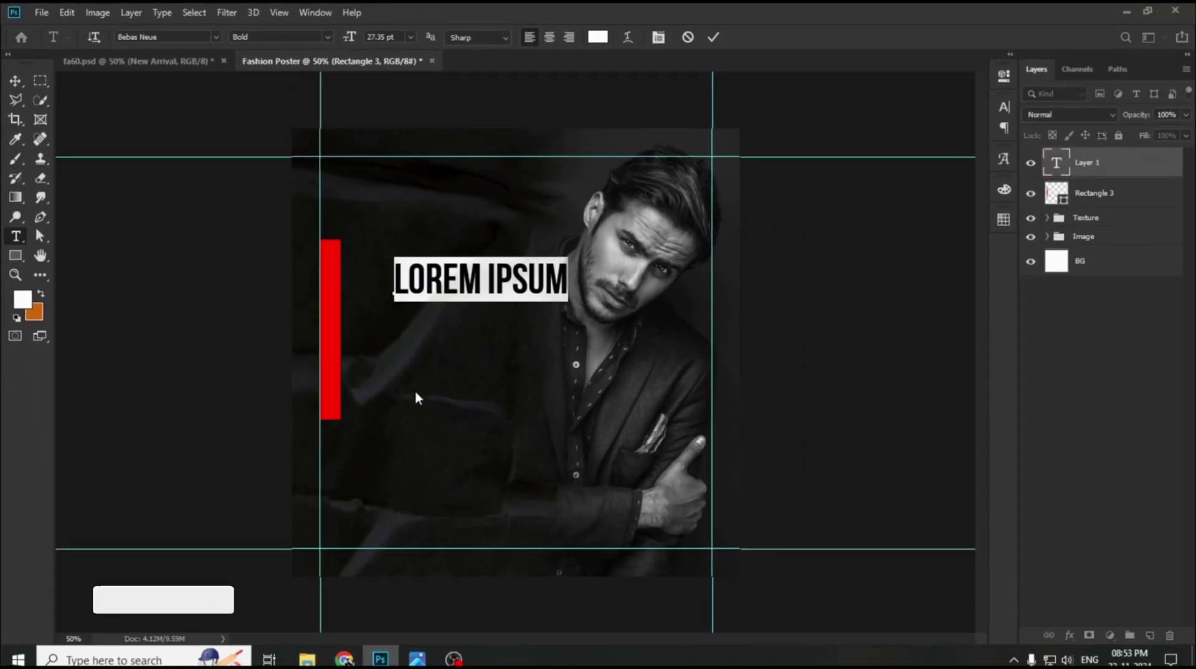
{"action": "type", "text": "NEW ARRIVAL"}
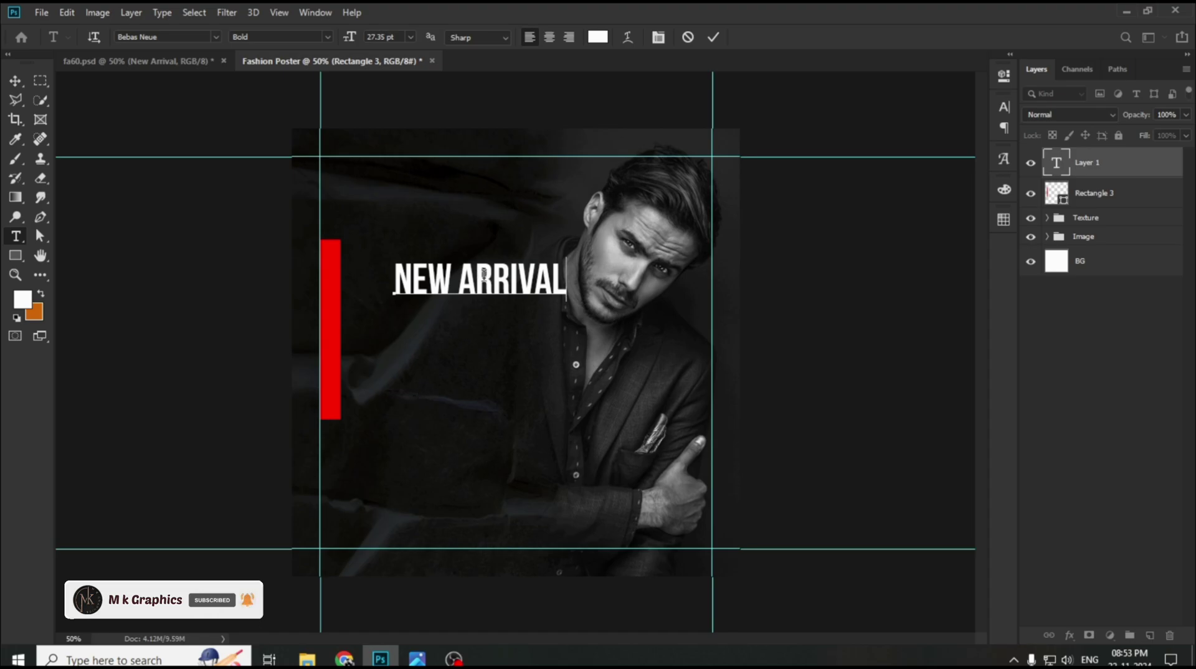
- Set the tracking of the whole NEW ARRIVAL text to 280 and commit the text
{"action": "key", "text": "ctrl+a"}
{"action": "left_click", "coordinate": [1004, 106]}
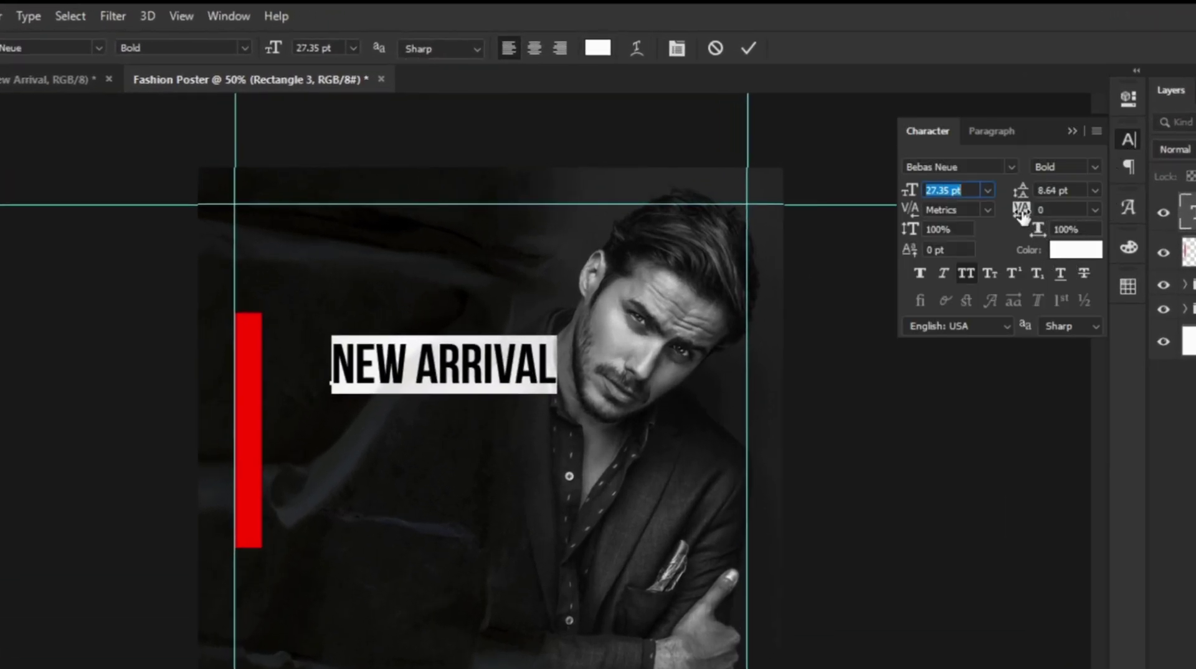
{"action": "left_click_drag", "start_coordinate": [1022, 215], "coordinate": [1032, 216]}
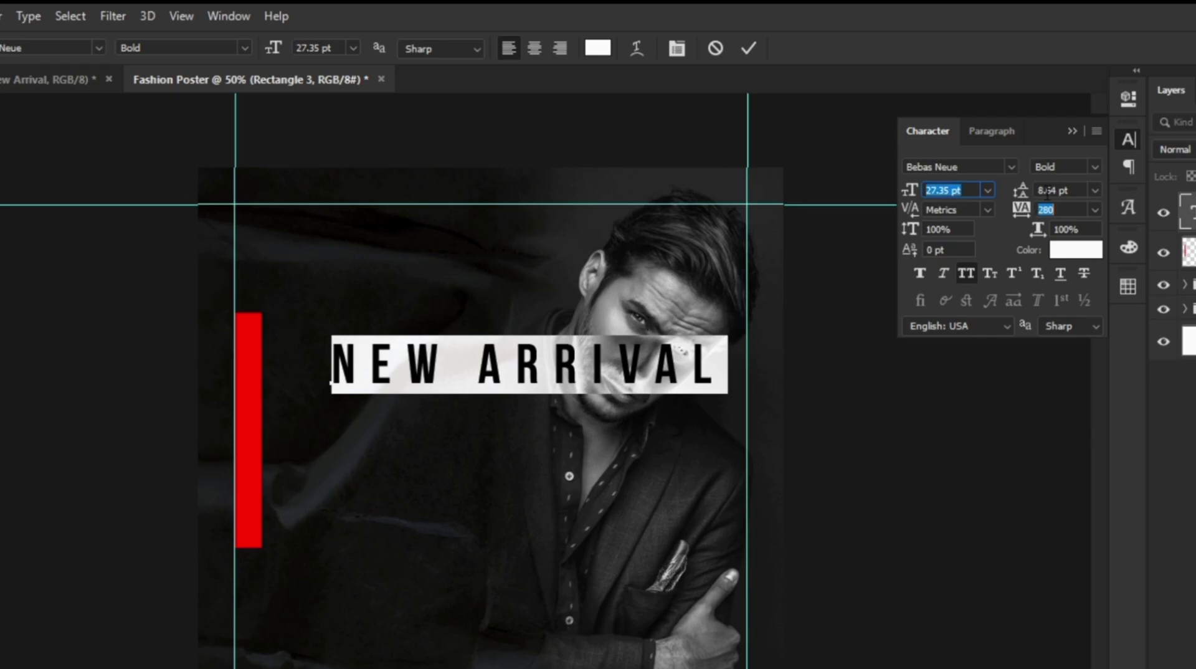
{"action": "left_click", "coordinate": [1071, 131]}
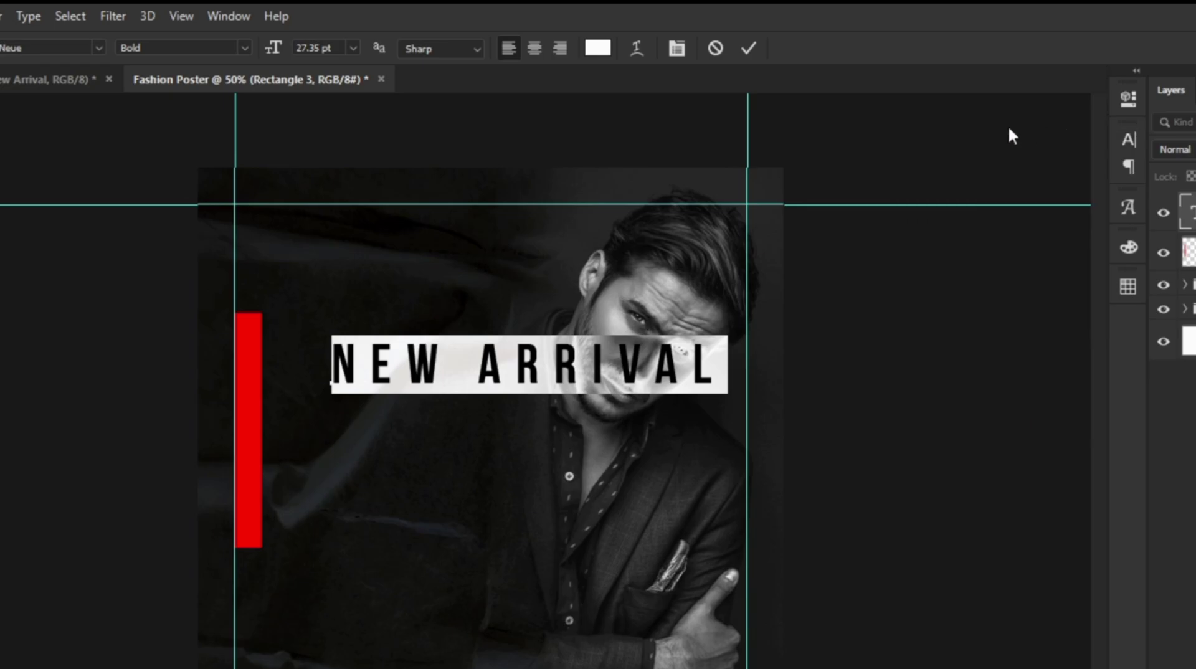
{"action": "left_click", "coordinate": [748, 48]}
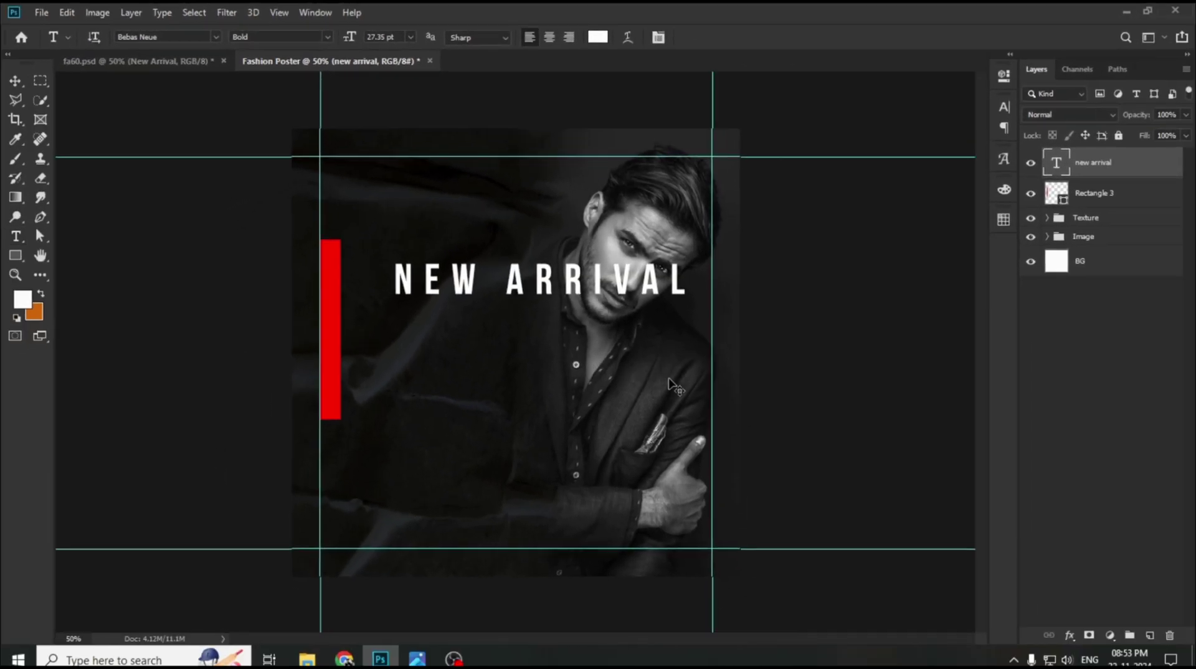
- Rotate the NEW ARRIVAL text to -90°, scale it to about 44%, and place it on the red bar
{"action": "key", "text": "ctrl+t"}
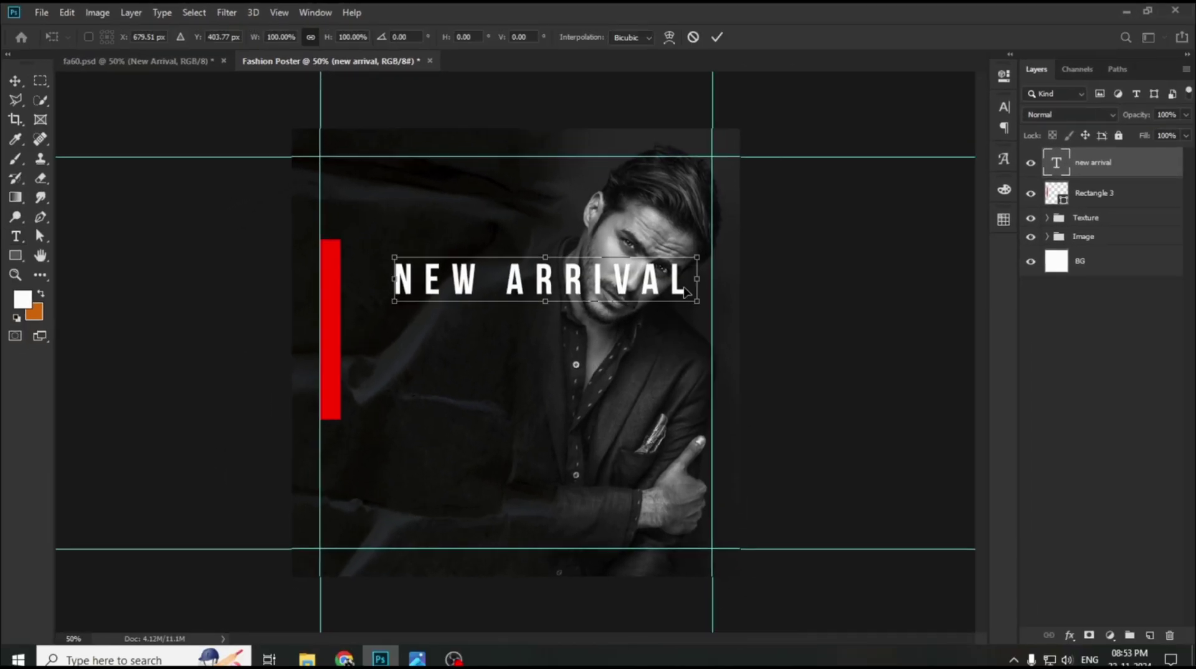
{"action": "left_click_drag", "start_coordinate": [707, 254], "coordinate": [520, 118]}
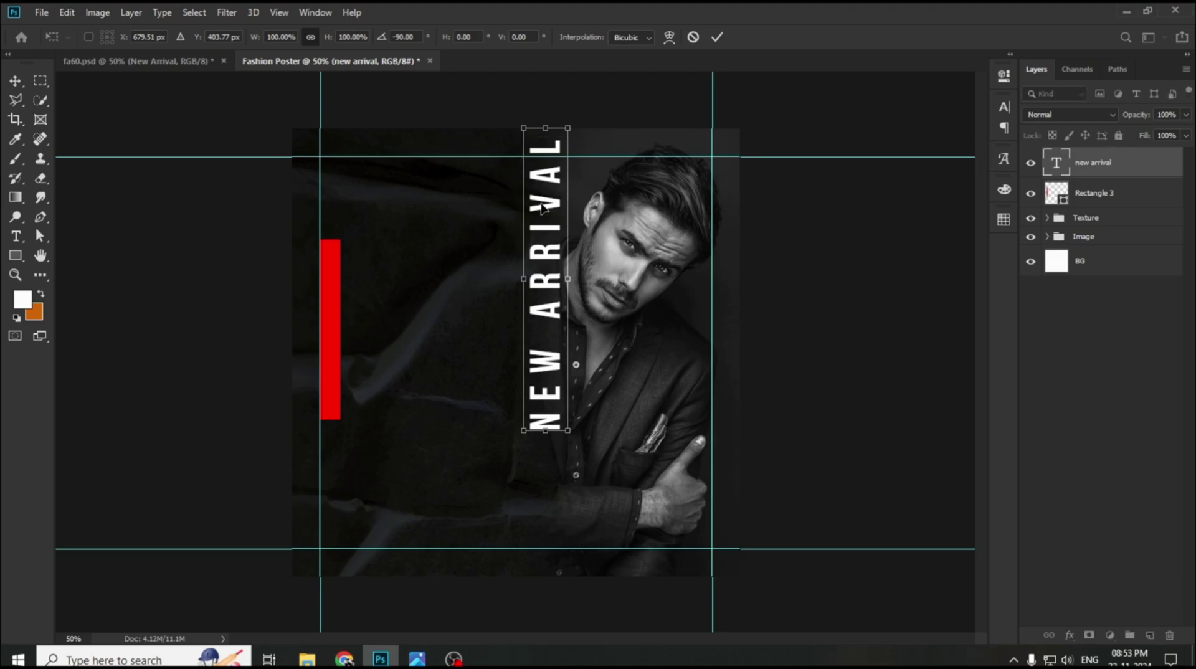
{"action": "left_click_drag", "start_coordinate": [540, 211], "coordinate": [397, 251]}
{"action": "left_click_drag", "start_coordinate": [424, 169], "coordinate": [340, 267]}
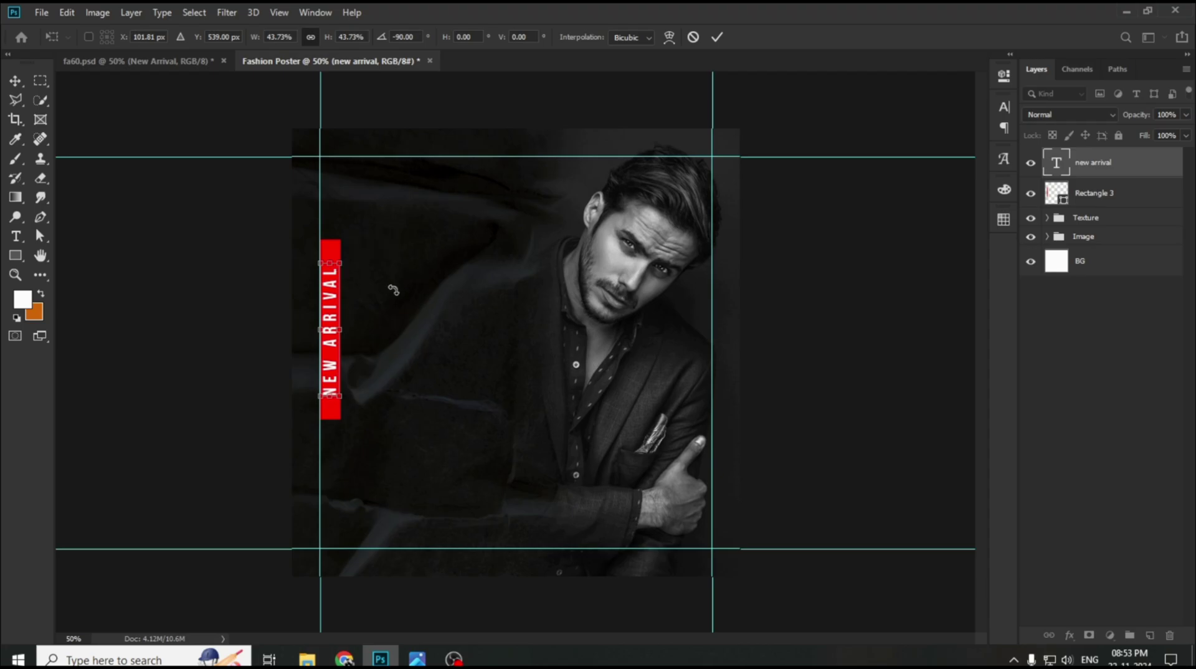
{"action": "left_click", "coordinate": [717, 36]}
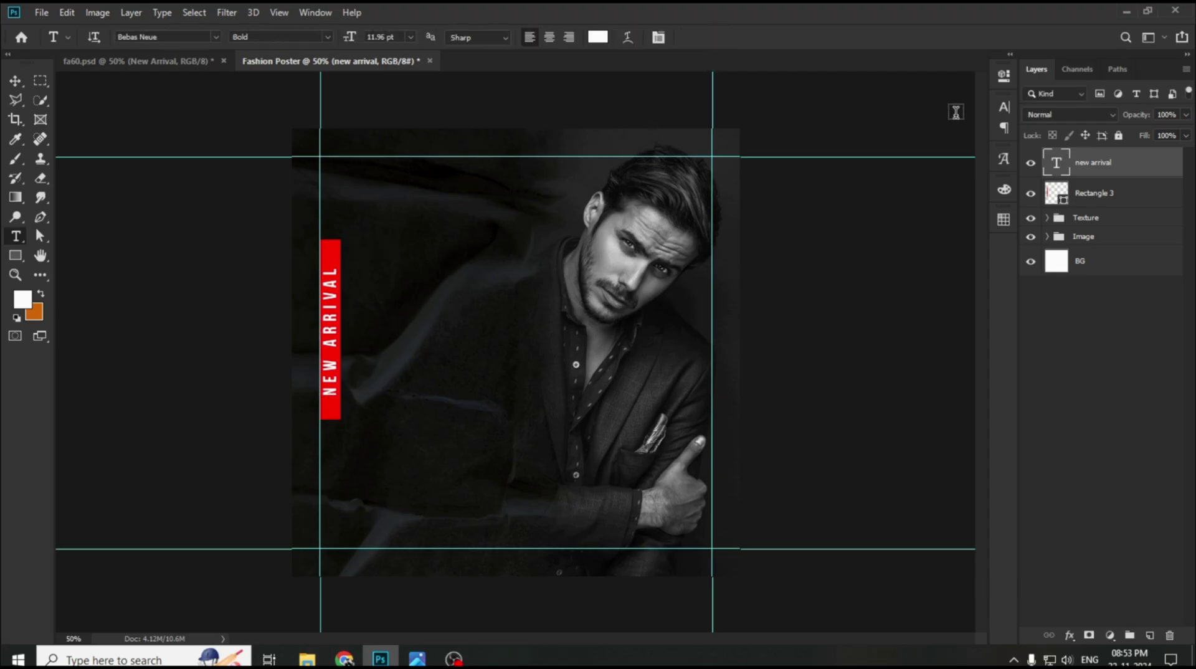
- Align the new arrival text and Rectangle 3 to each other's horizontal and vertical centres
{"action": "left_click", "coordinate": [1129, 200]}
{"action": "left_click", "coordinate": [1134, 171], "text": "shift"}
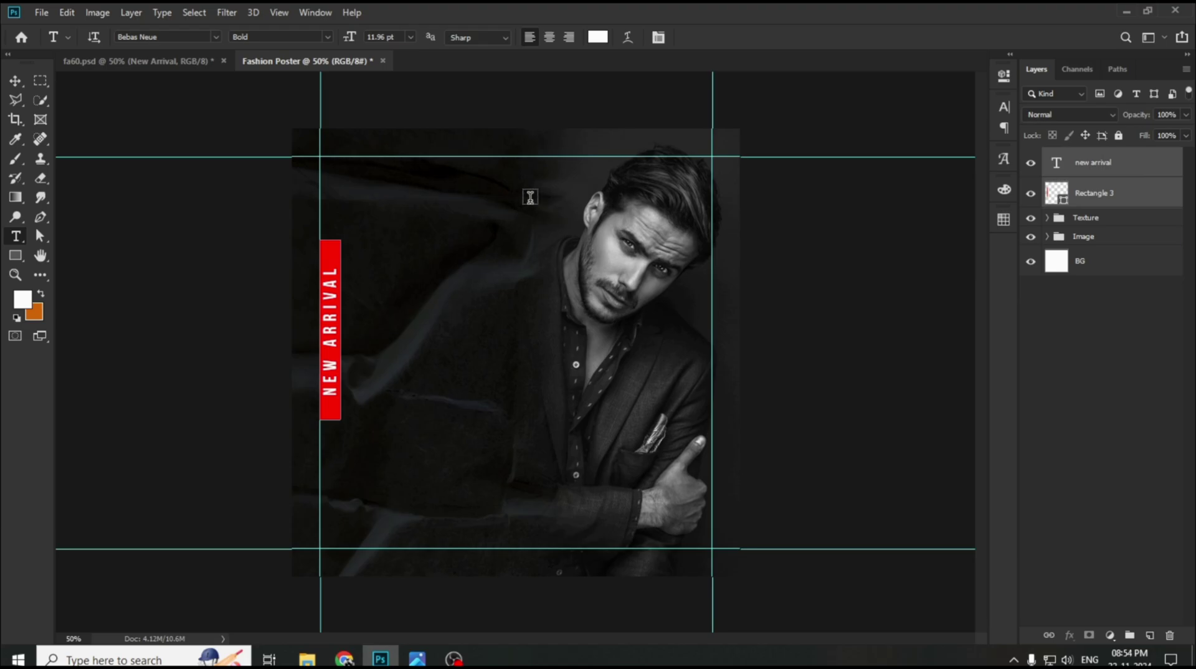
{"action": "key", "text": "v"}
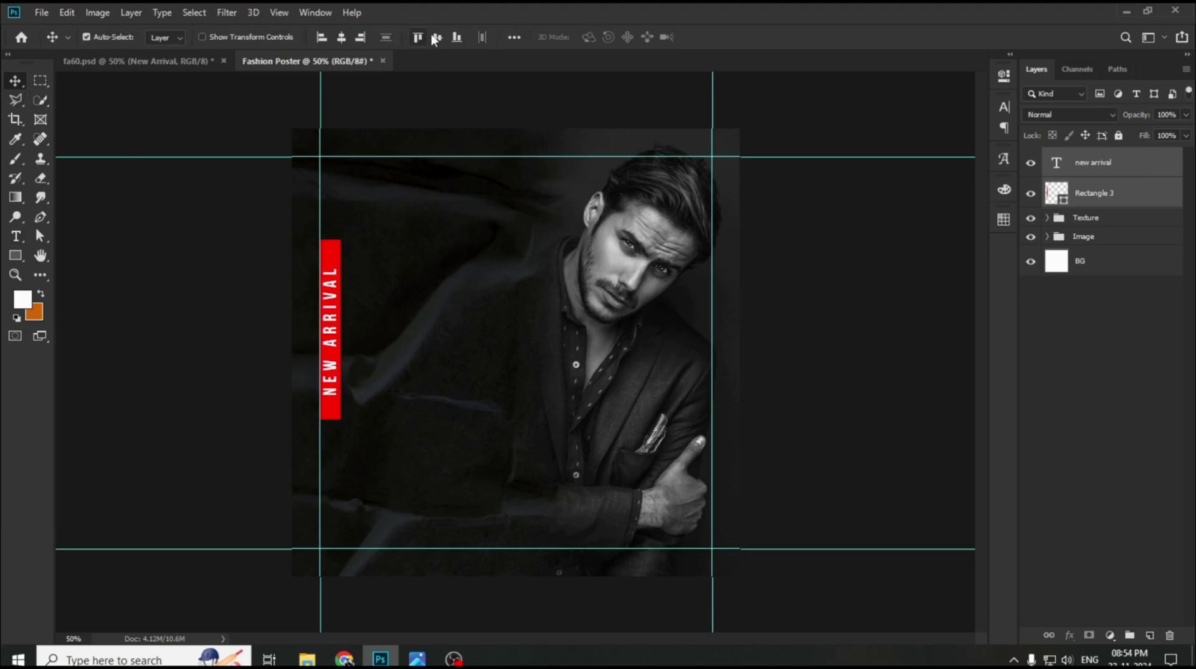
{"action": "left_click", "coordinate": [512, 36]}
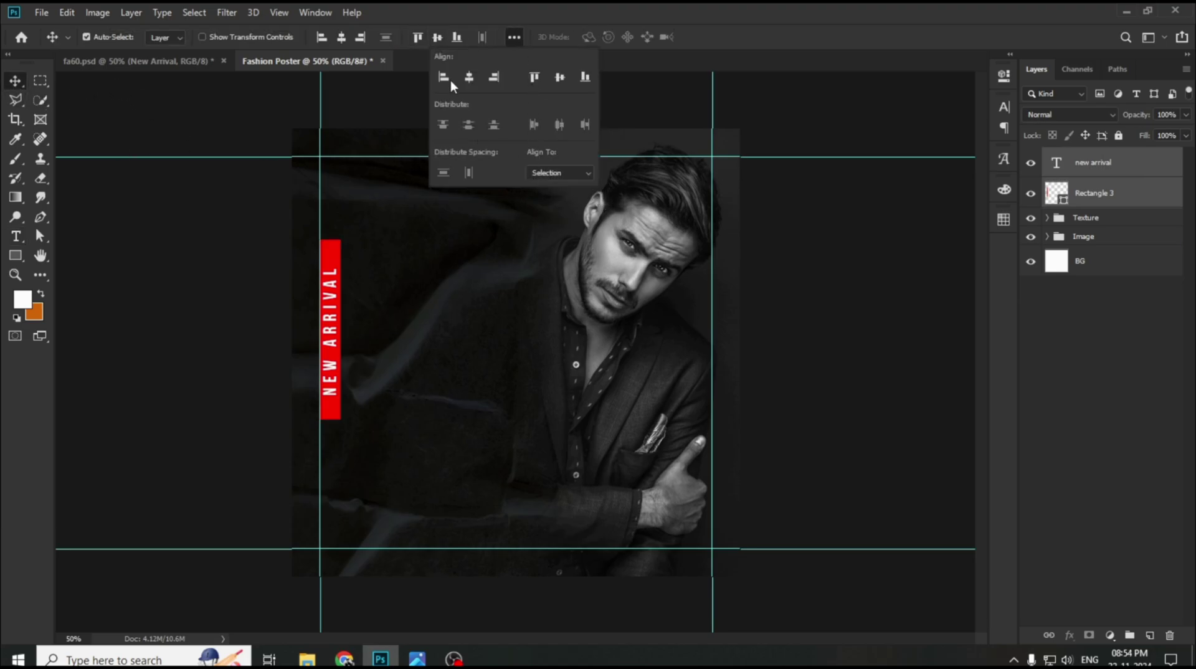
{"action": "left_click", "coordinate": [469, 77]}
{"action": "left_click", "coordinate": [557, 78]}
{"action": "left_click", "coordinate": [200, 266]}
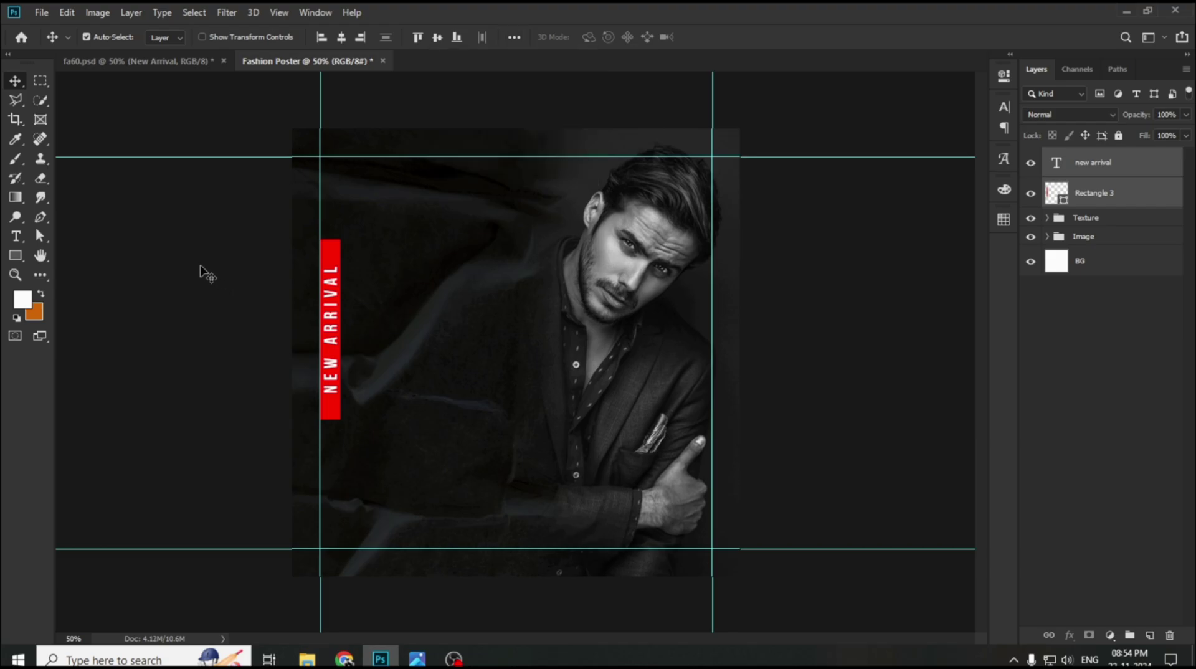
- Increase the NEW ARRIVAL text's tracking to 400 and centre it on the red bar again
{"action": "double_click", "coordinate": [326, 285]}
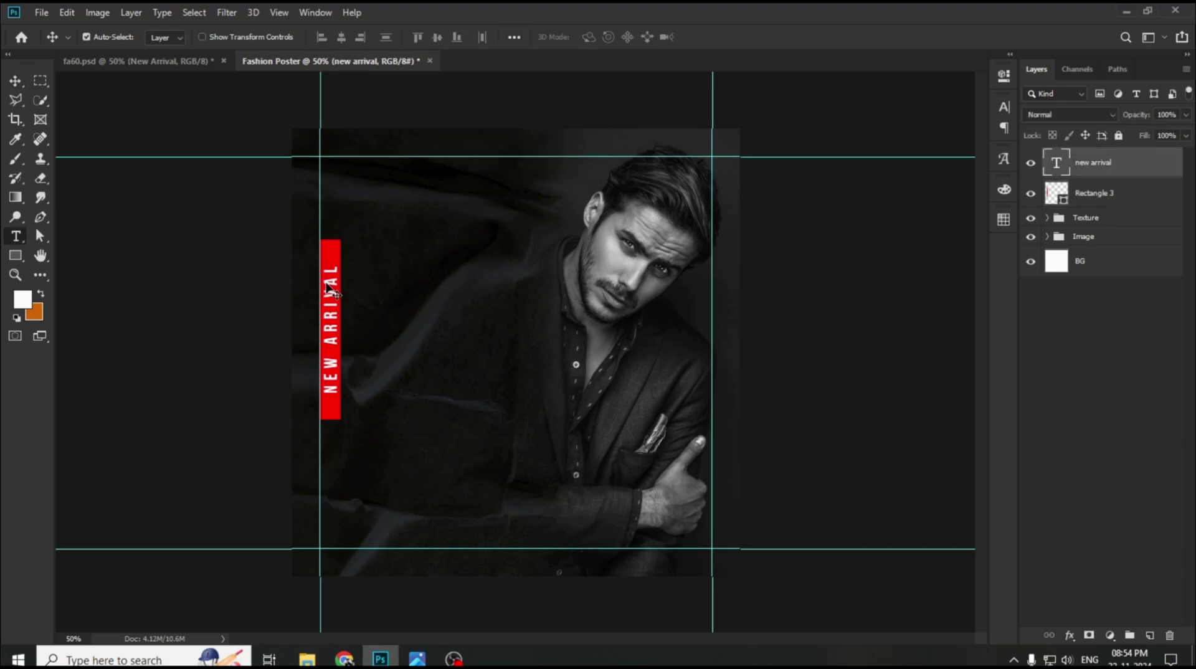
{"action": "left_click", "coordinate": [1003, 106]}
{"action": "left_click_drag", "start_coordinate": [920, 161], "coordinate": [923, 162]}
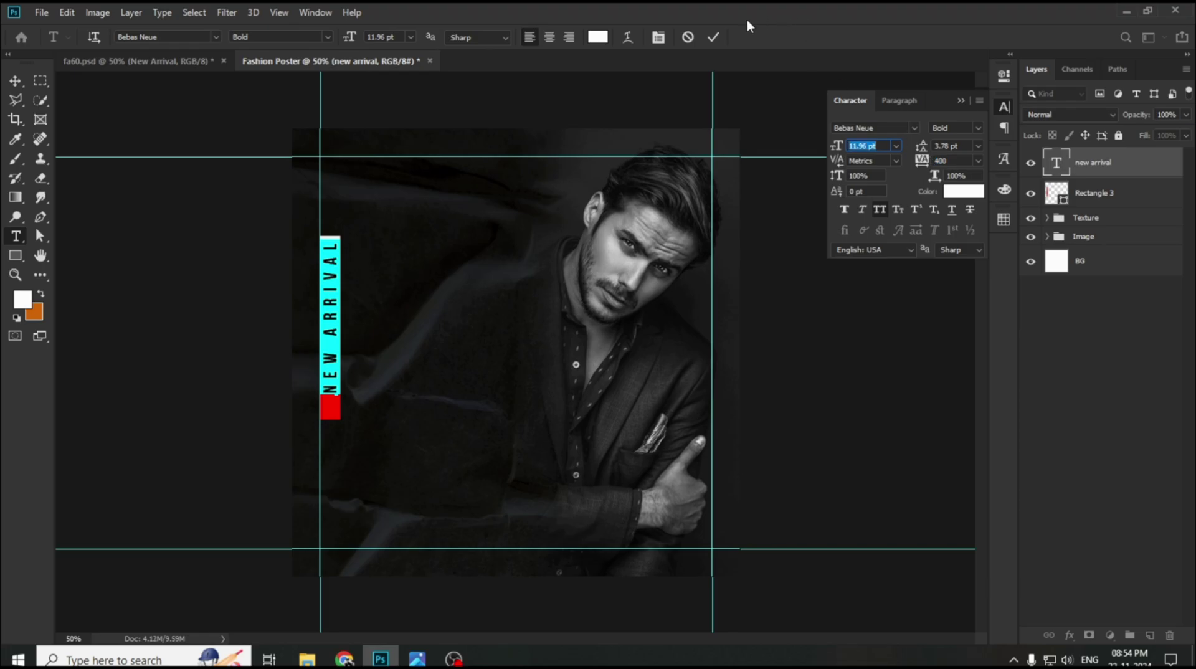
{"action": "left_click", "coordinate": [709, 37]}
{"action": "key", "text": "v"}
{"action": "left_click", "coordinate": [960, 101]}
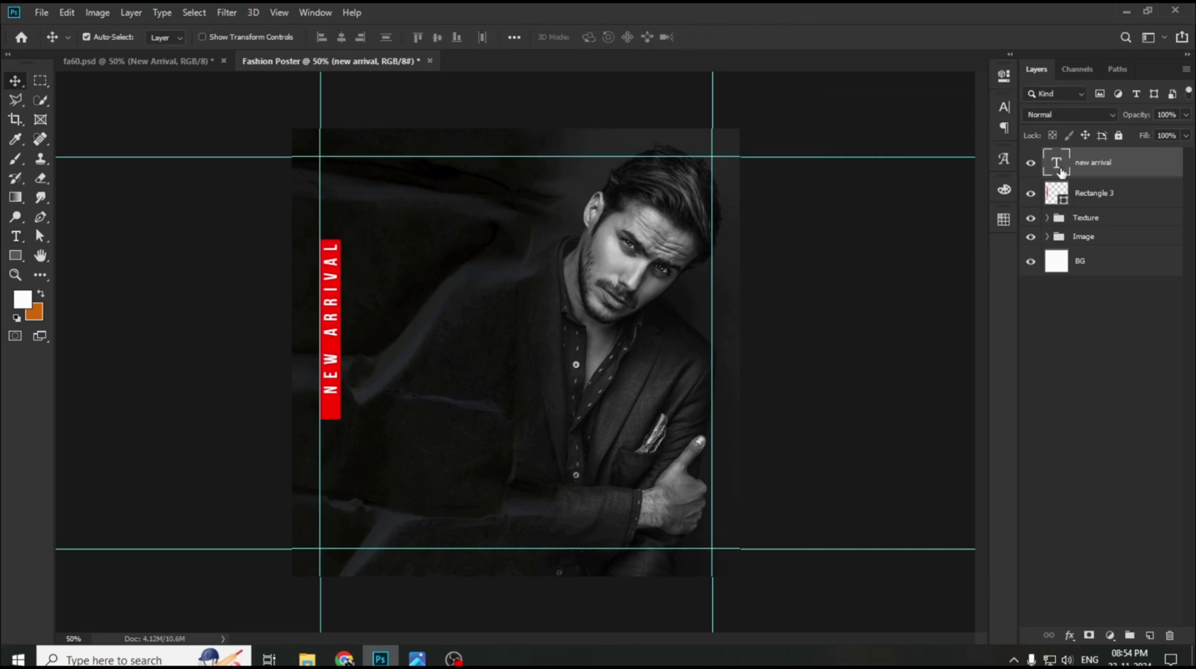
{"action": "left_click", "coordinate": [1129, 190], "text": "shift"}
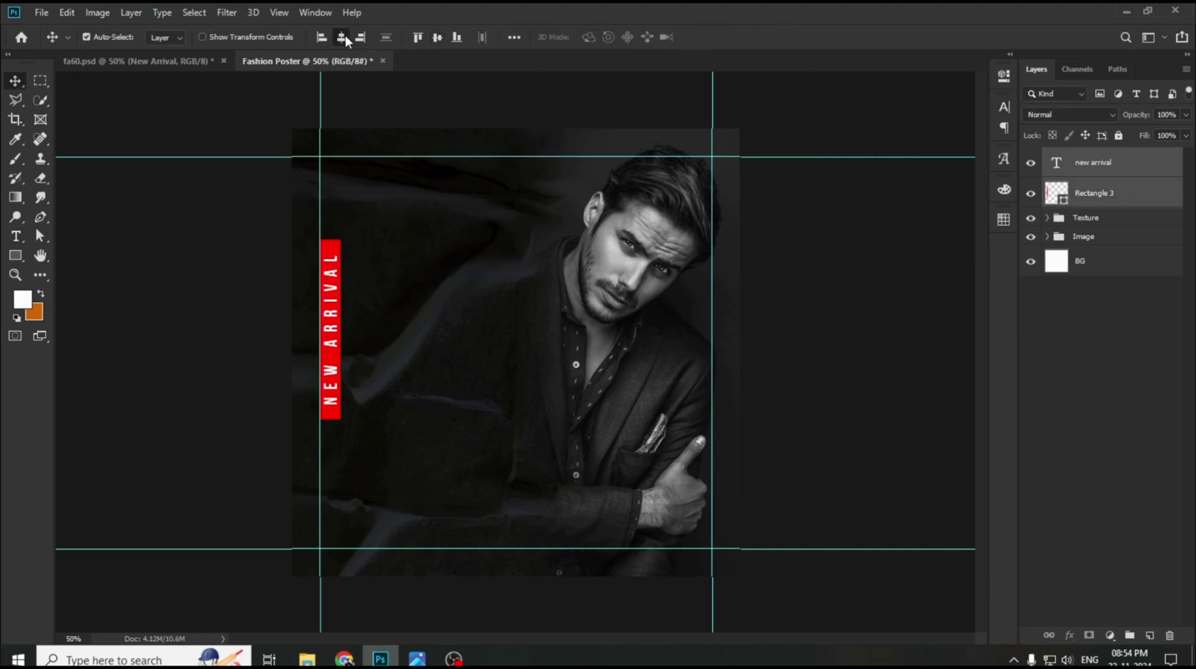
{"action": "left_click", "coordinate": [138, 325]}
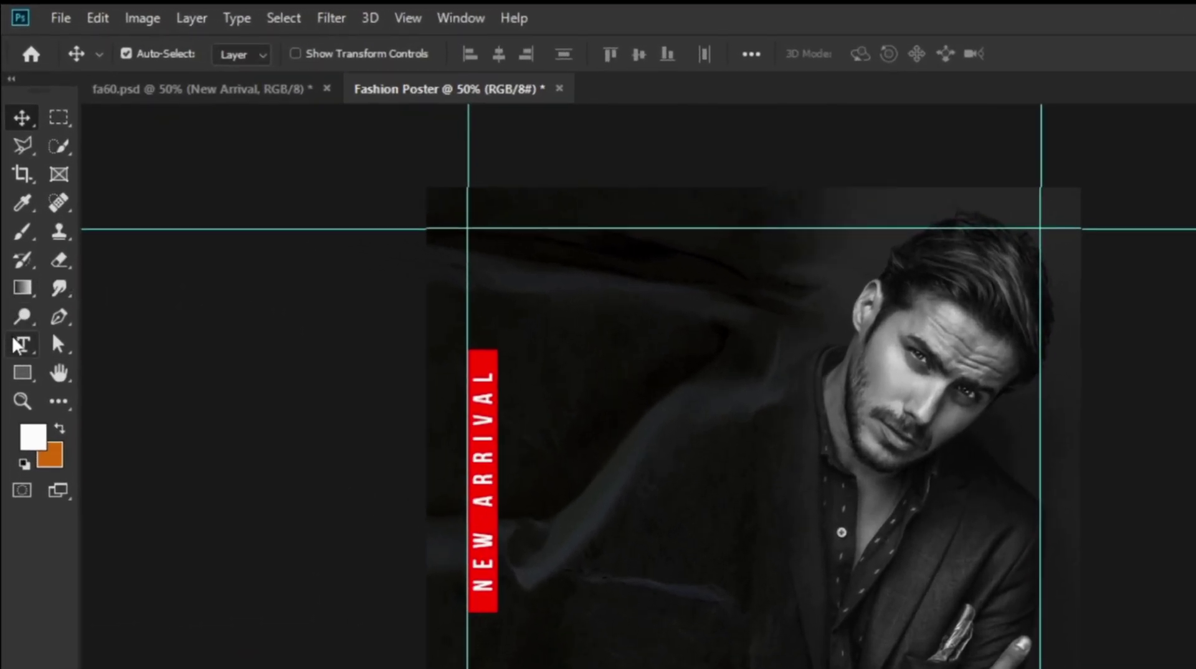
- Add the text FASH in white Anton Regular at 36 pt on the dark area between the red bar and the model
{"action": "left_click", "coordinate": [20, 345]}
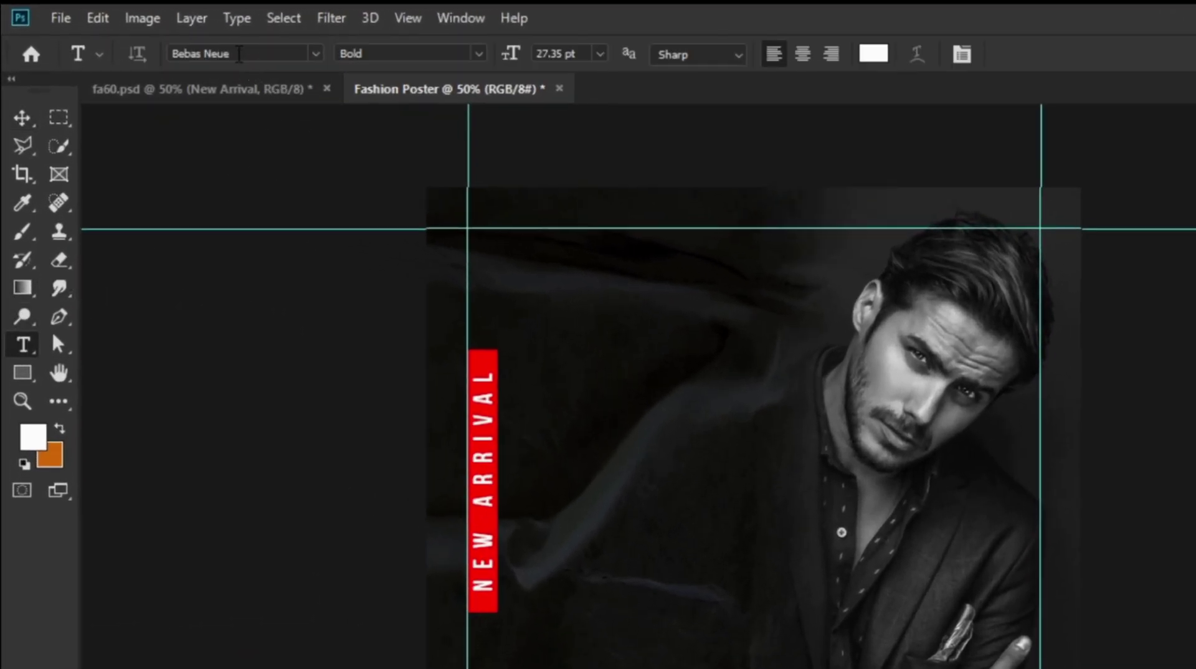
{"action": "left_click", "coordinate": [252, 52]}
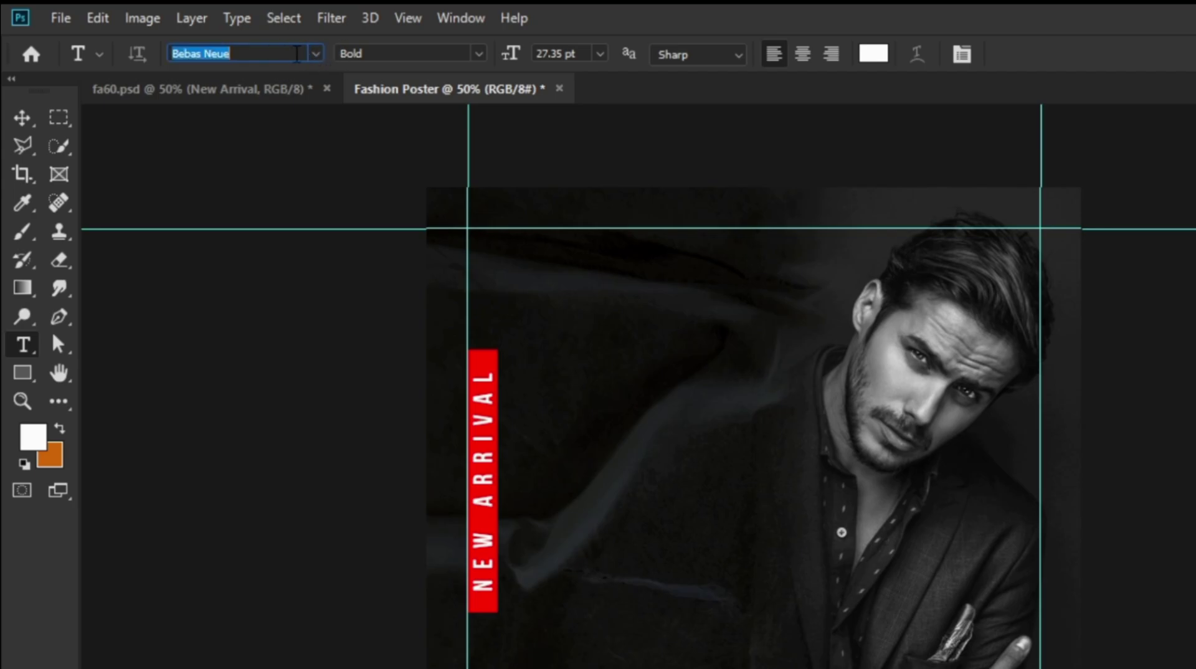
{"action": "type", "text": "an"}
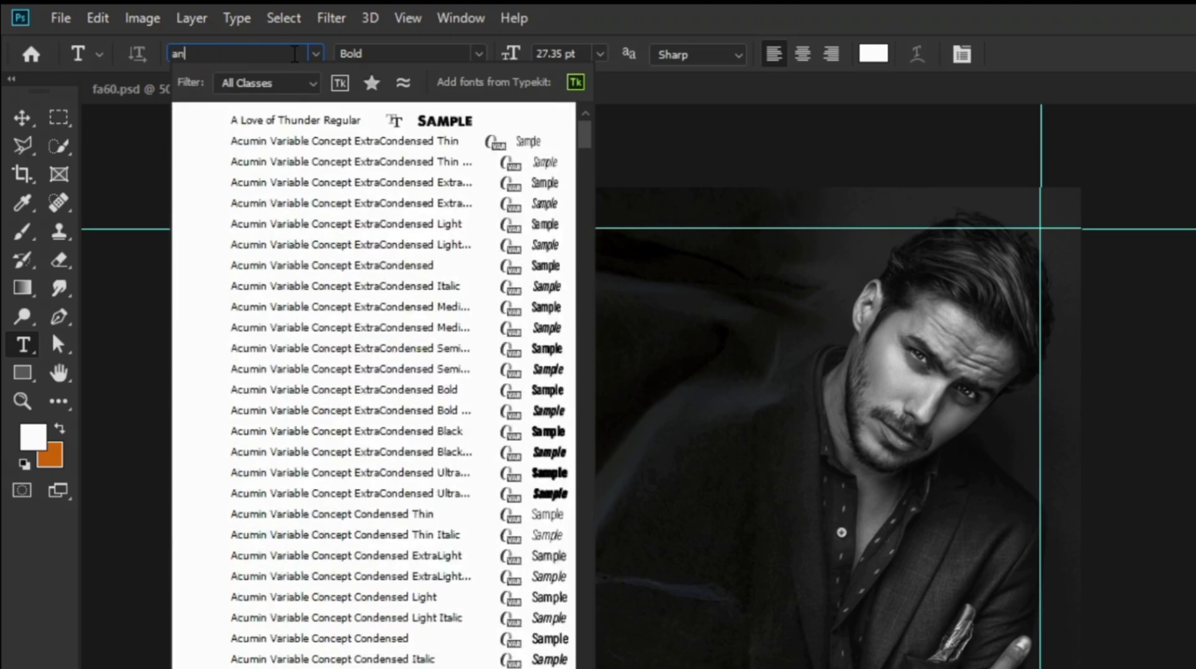
{"action": "type", "text": "ton"}
{"action": "left_click", "coordinate": [268, 118]}
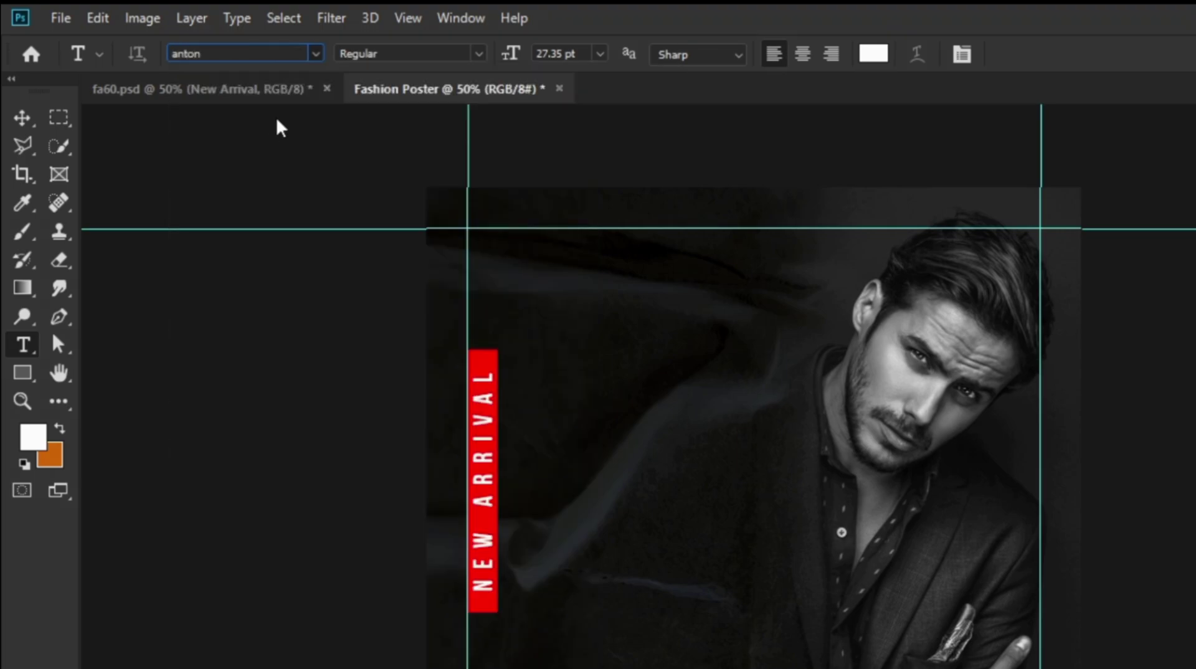
{"action": "left_click", "coordinate": [600, 55]}
{"action": "left_click", "coordinate": [579, 281]}
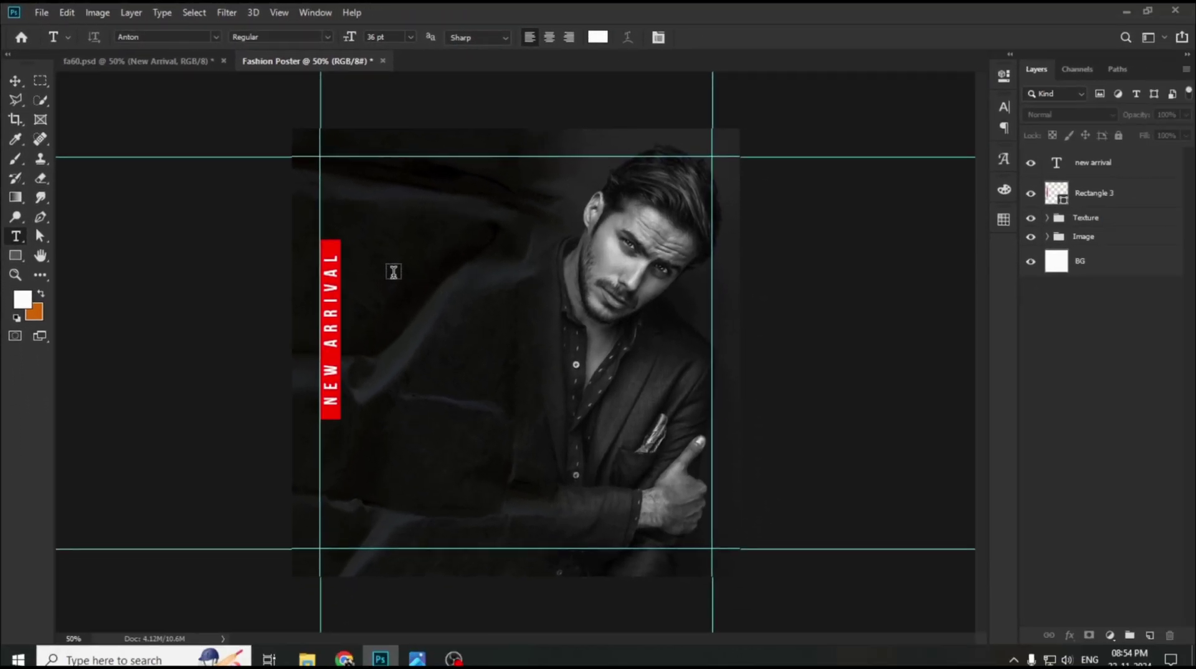
{"action": "left_click", "coordinate": [394, 271]}
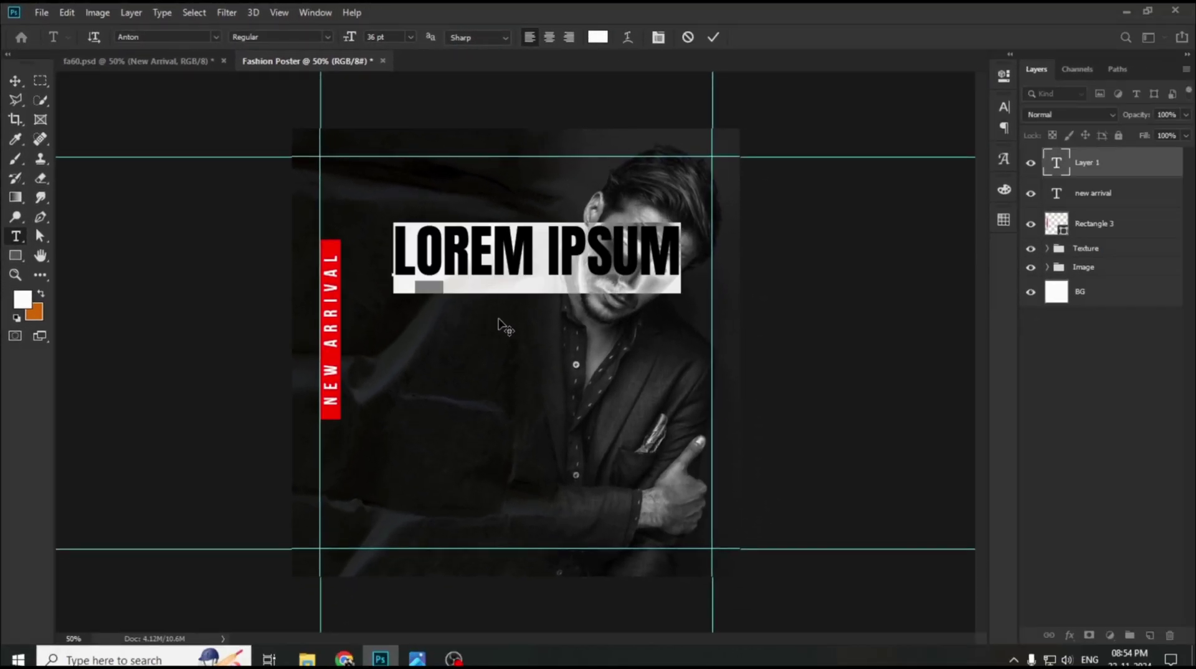
{"action": "type", "text": "FA"}
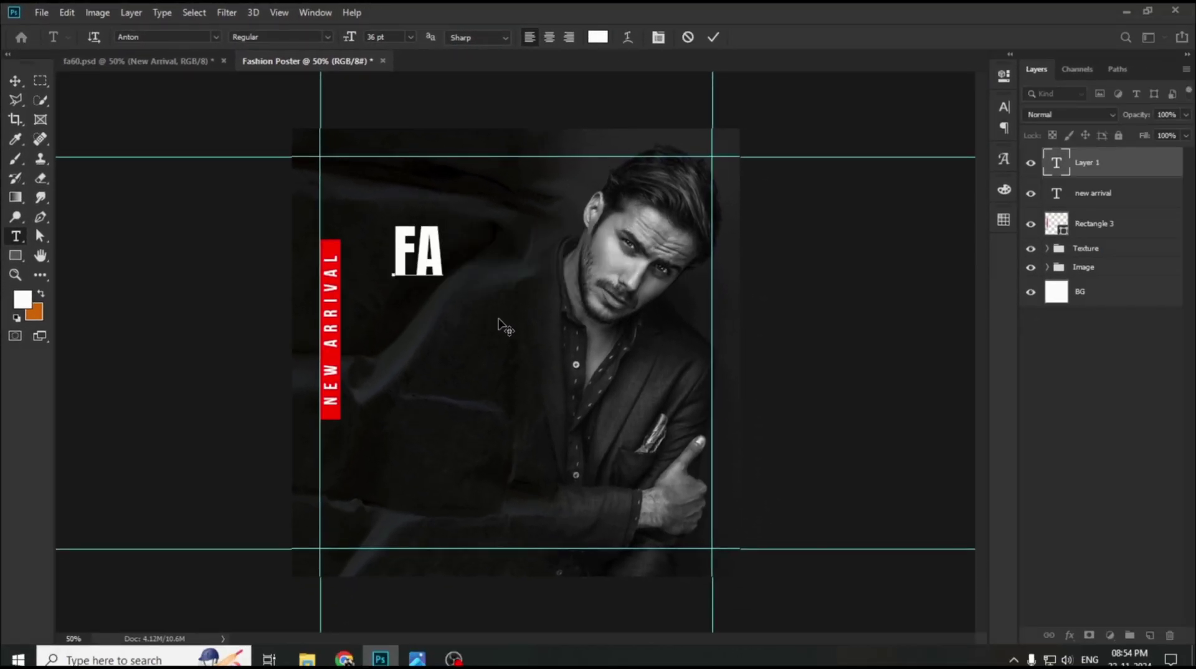
{"action": "type", "text": "SH"}
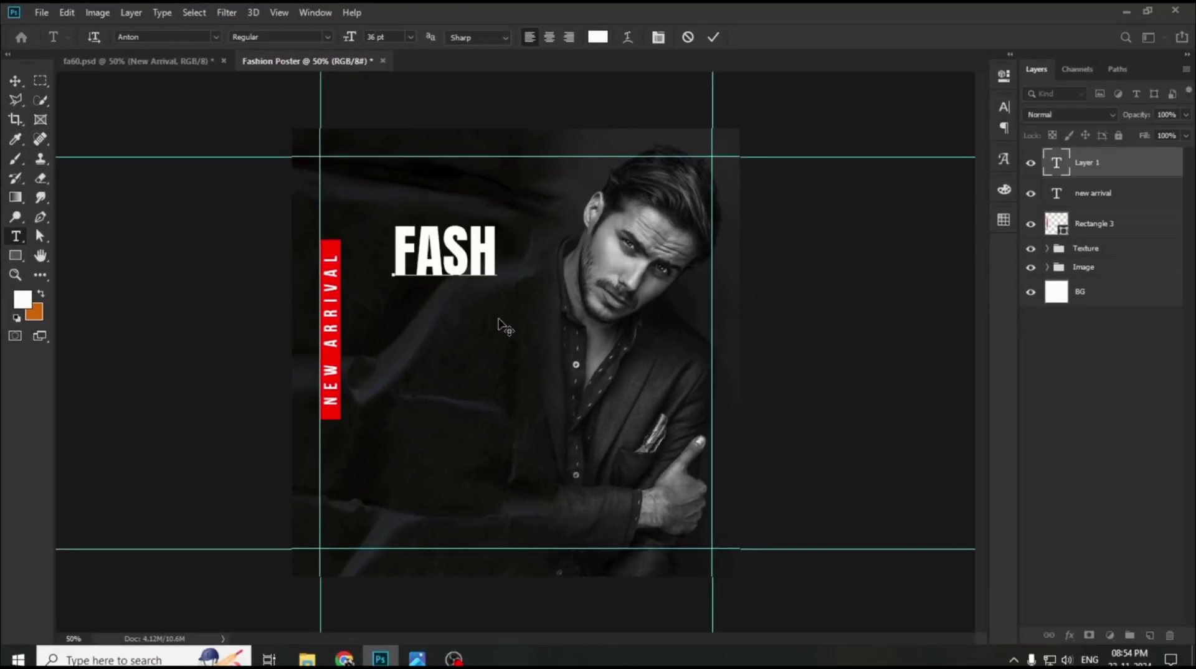
{"action": "left_click", "coordinate": [713, 37]}
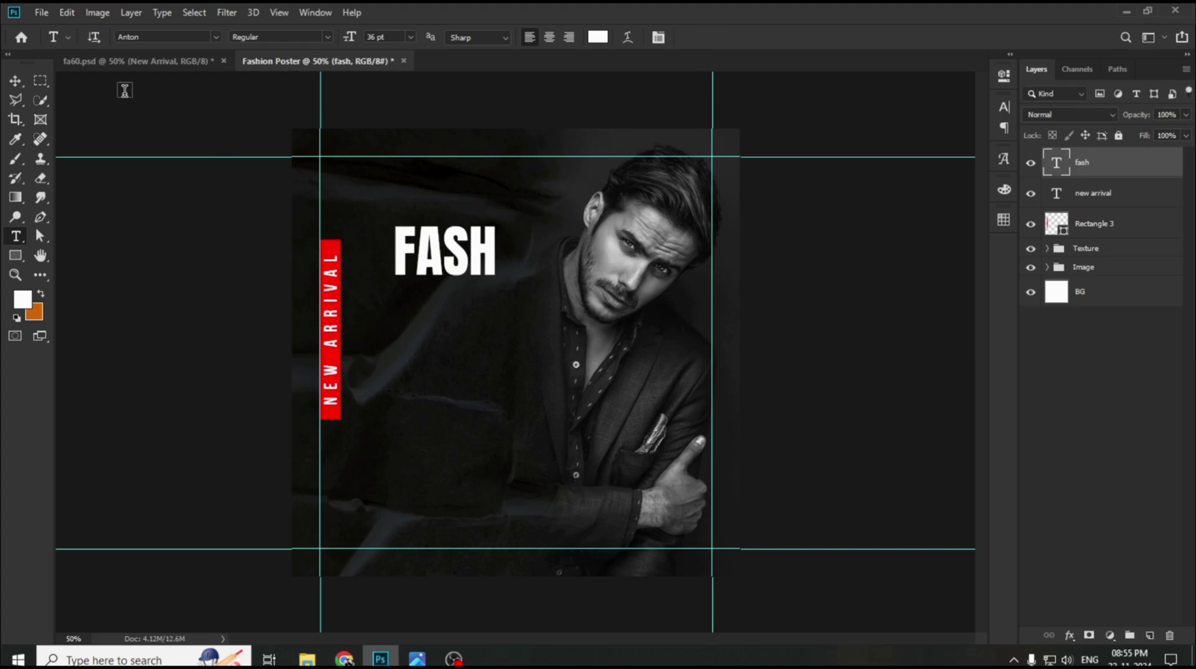
- Move FASH beside the red bar's upper part, with a copy directly below it that reads ION
{"action": "left_click", "coordinate": [16, 82]}
{"action": "left_click_drag", "start_coordinate": [484, 238], "coordinate": [419, 318]}
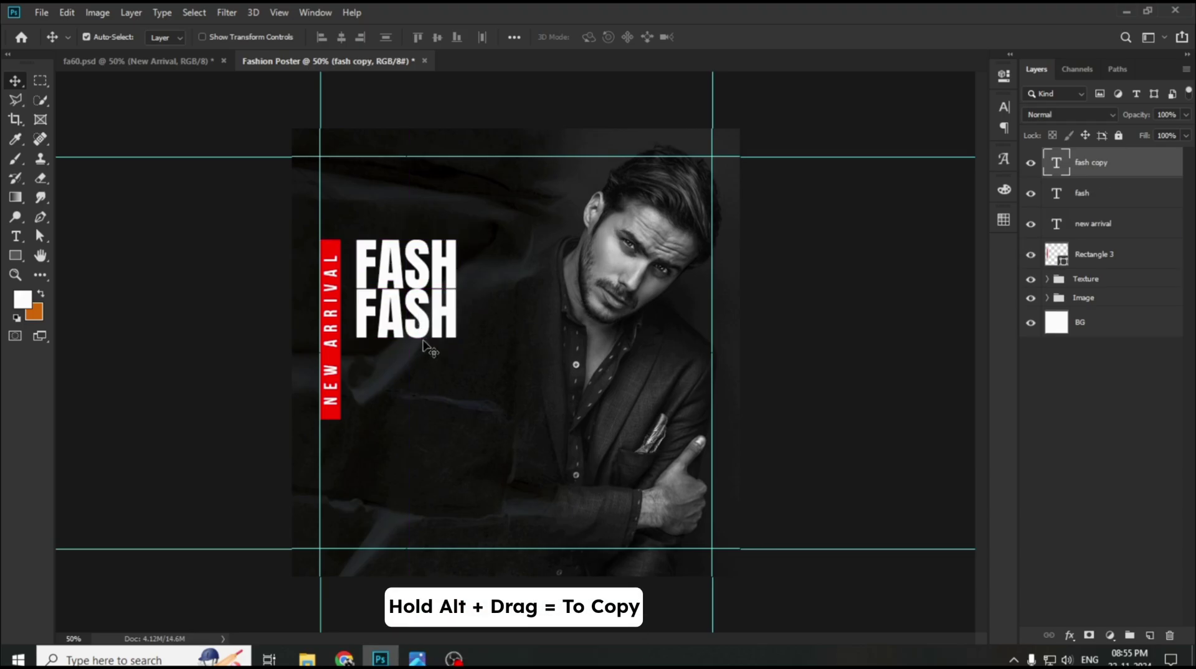
{"action": "key", "text": "t"}
{"action": "double_click", "coordinate": [398, 314]}
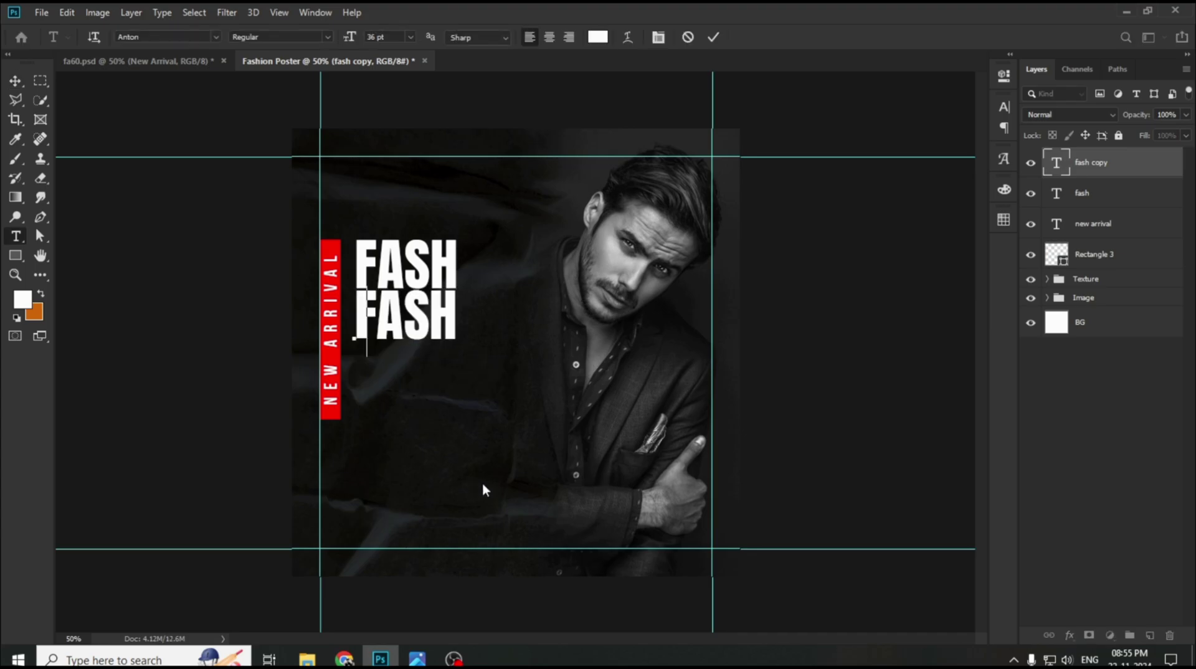
{"action": "type", "text": "ION"}
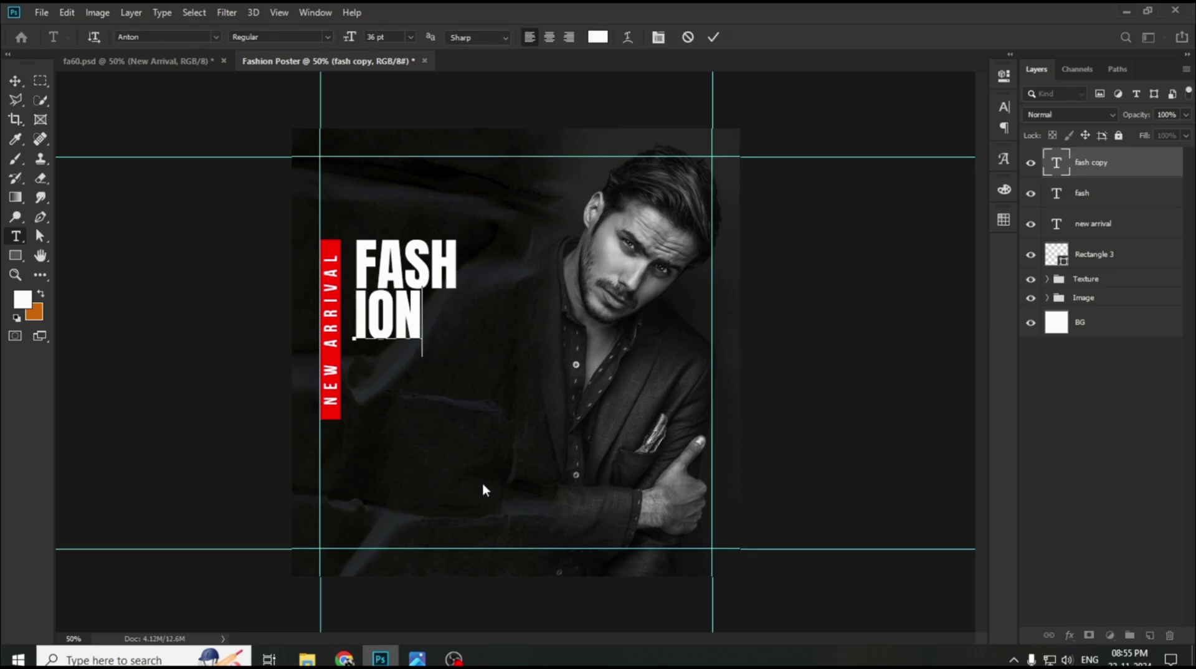
{"action": "left_click", "coordinate": [713, 37]}
- Lower the ion text layer's fill to 0%
{"action": "key", "text": "v"}
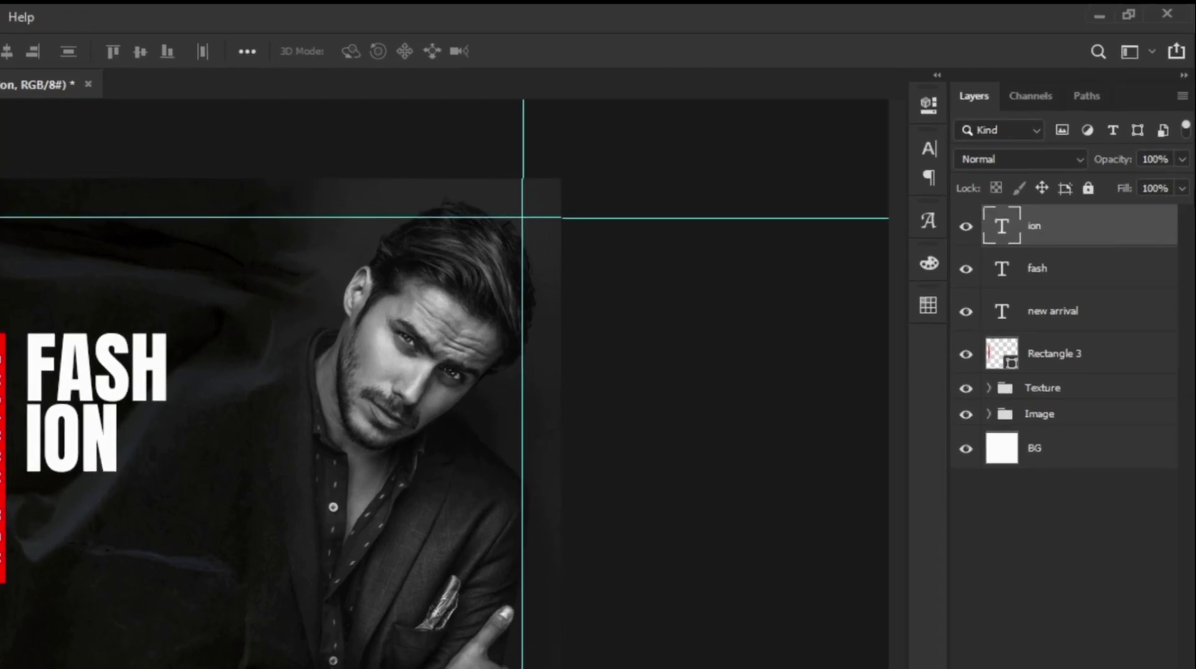
{"action": "left_click", "coordinate": [1181, 188]}
{"action": "left_click_drag", "start_coordinate": [1179, 215], "coordinate": [1077, 229]}
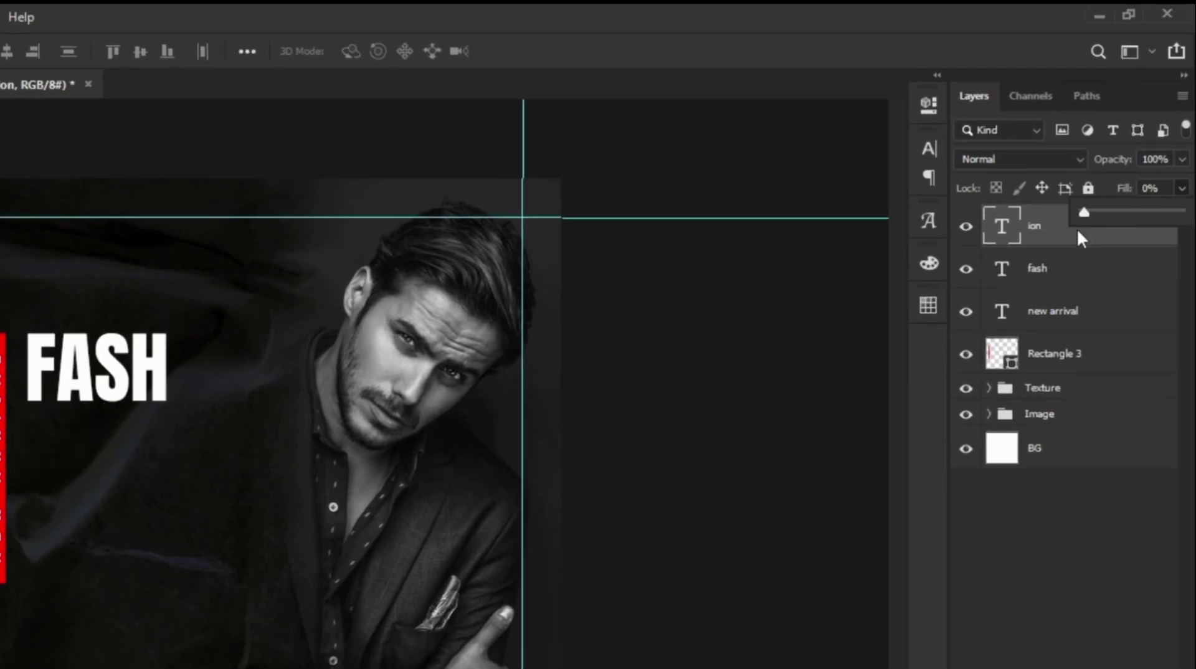
- Add a 4 px white outside stroke to the ion text layer
{"action": "left_click", "coordinate": [1086, 237]}
{"action": "double_click", "coordinate": [1087, 234]}
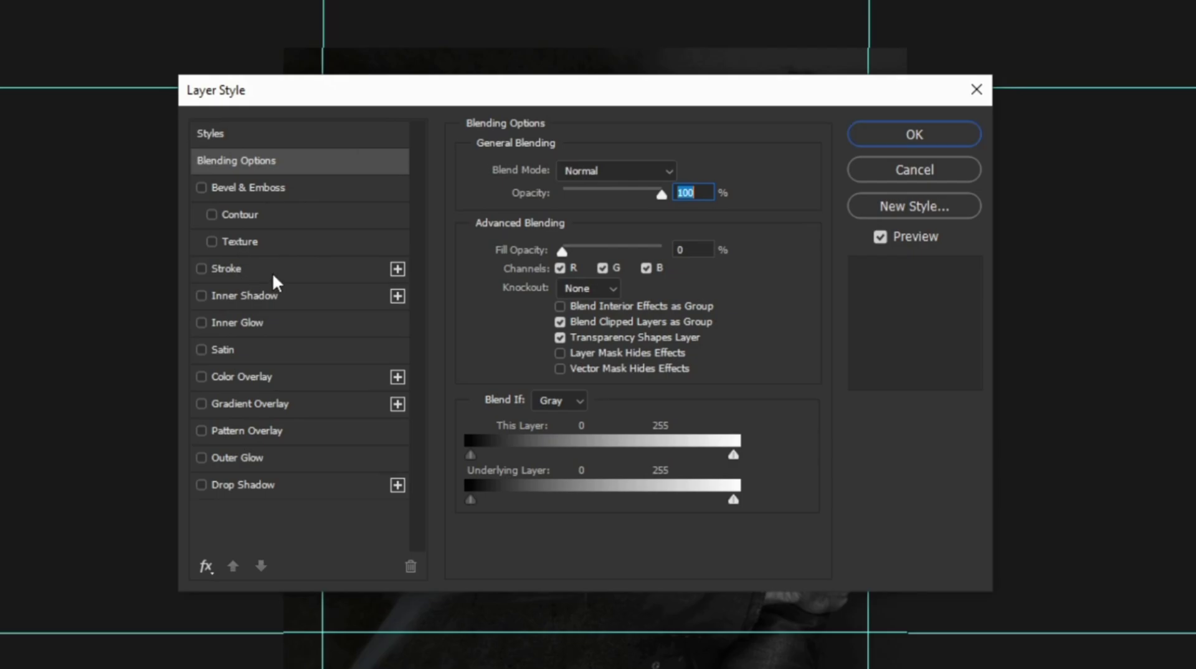
{"action": "left_click", "coordinate": [128, 324]}
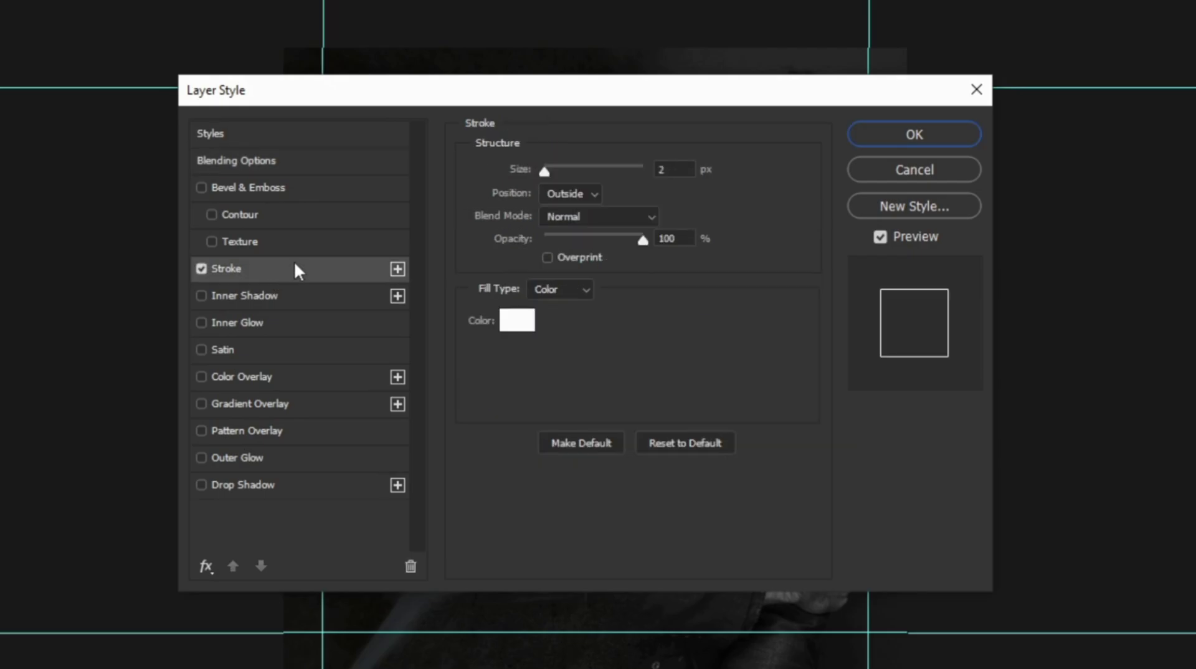
{"action": "double_click", "coordinate": [681, 170]}
{"action": "type", "text": "4"}
{"action": "left_click", "coordinate": [873, 133]}
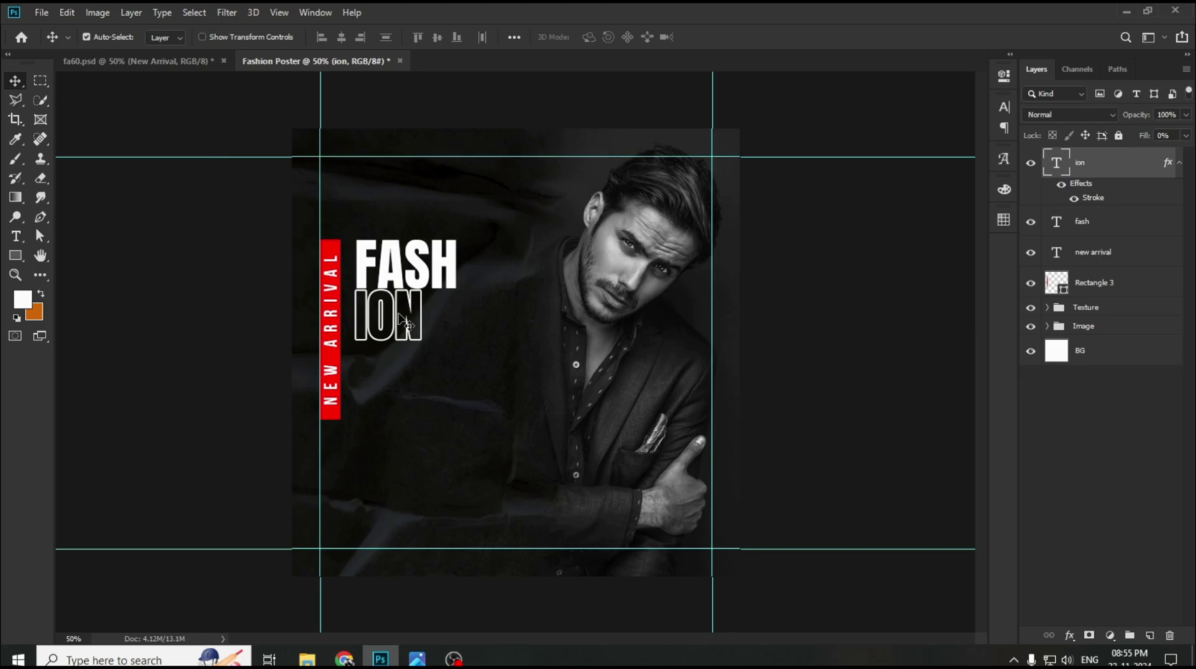
- Duplicate the FASH text below ION and change the copy's wording to SALE
{"action": "left_click_drag", "start_coordinate": [404, 321], "coordinate": [415, 378]}
{"action": "key", "text": "ctrl+z"}
{"action": "left_click_drag", "start_coordinate": [415, 278], "coordinate": [418, 387]}
{"action": "double_click", "coordinate": [419, 387]}
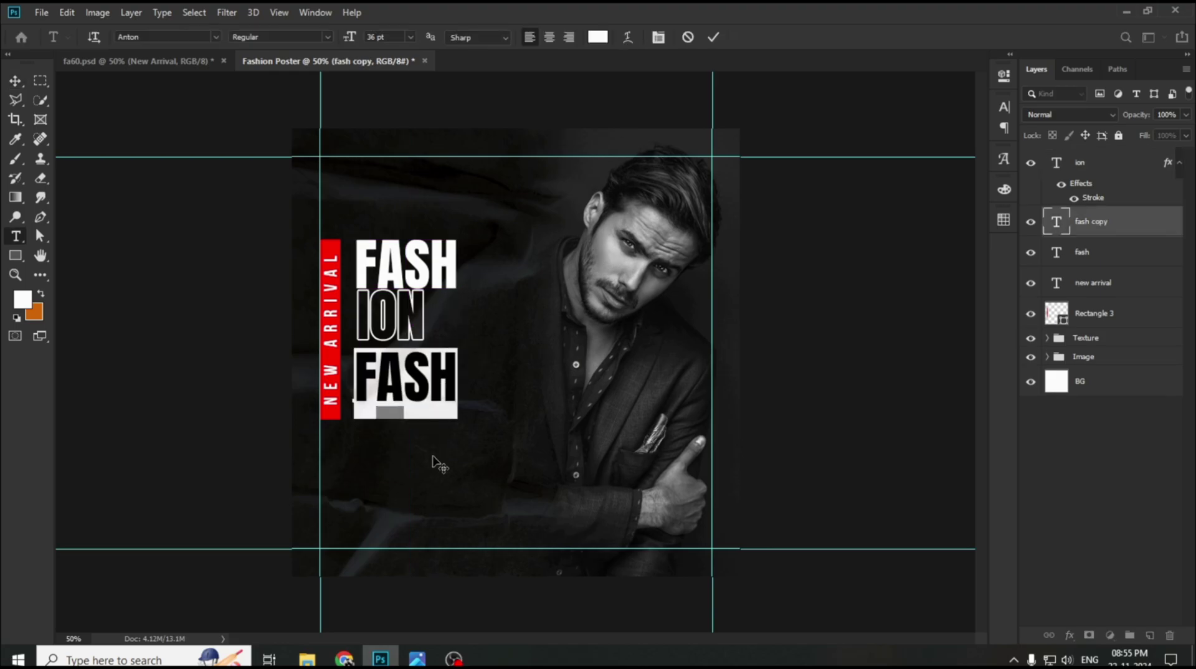
{"action": "type", "text": "SALE"}
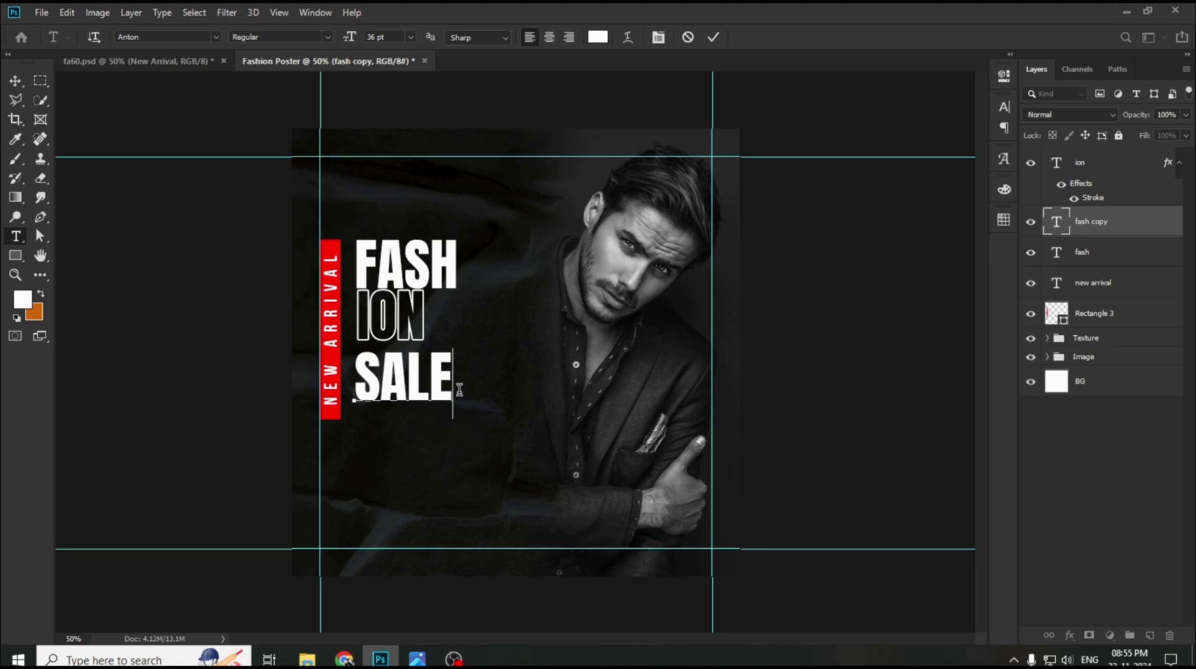
- Colour the SALE text red with hex value ff0000
{"action": "key", "text": "ctrl+a"}
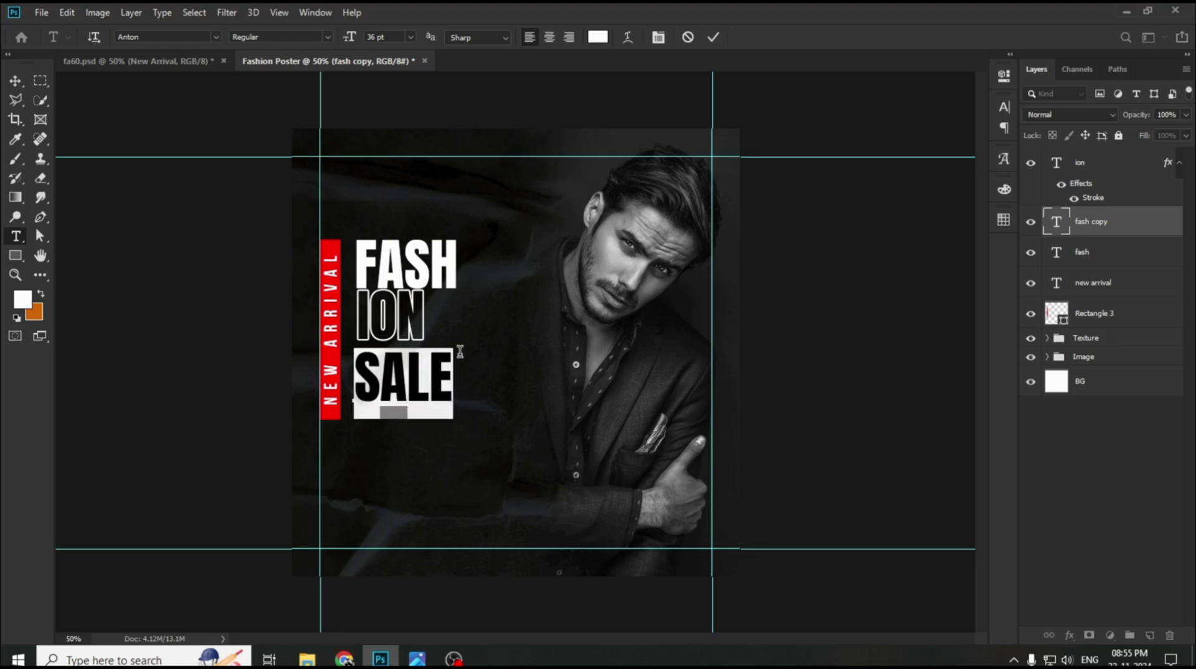
{"action": "left_click", "coordinate": [597, 37]}
{"action": "type", "text": "ff0000"}
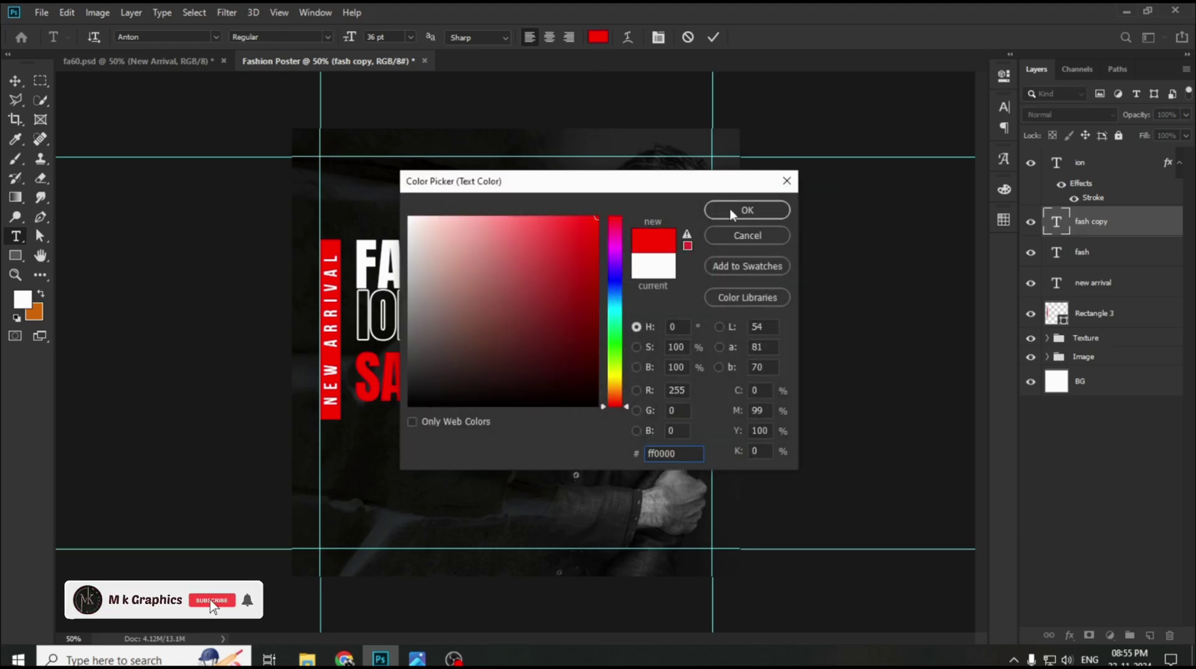
{"action": "left_click", "coordinate": [722, 209]}
{"action": "left_click", "coordinate": [713, 37]}
{"action": "key", "text": "v"}
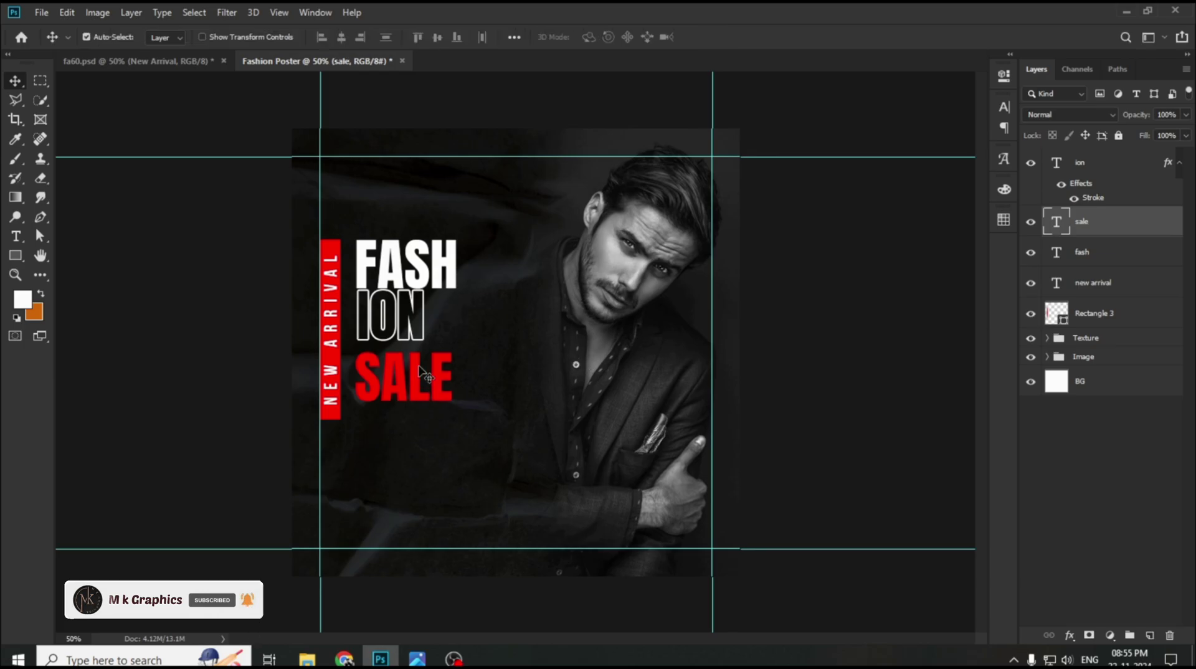
- Scale FASH, ION and SALE together to 114.66% width and 113.01% height, placing them just beside the red bar
{"action": "left_click", "coordinate": [1119, 166]}
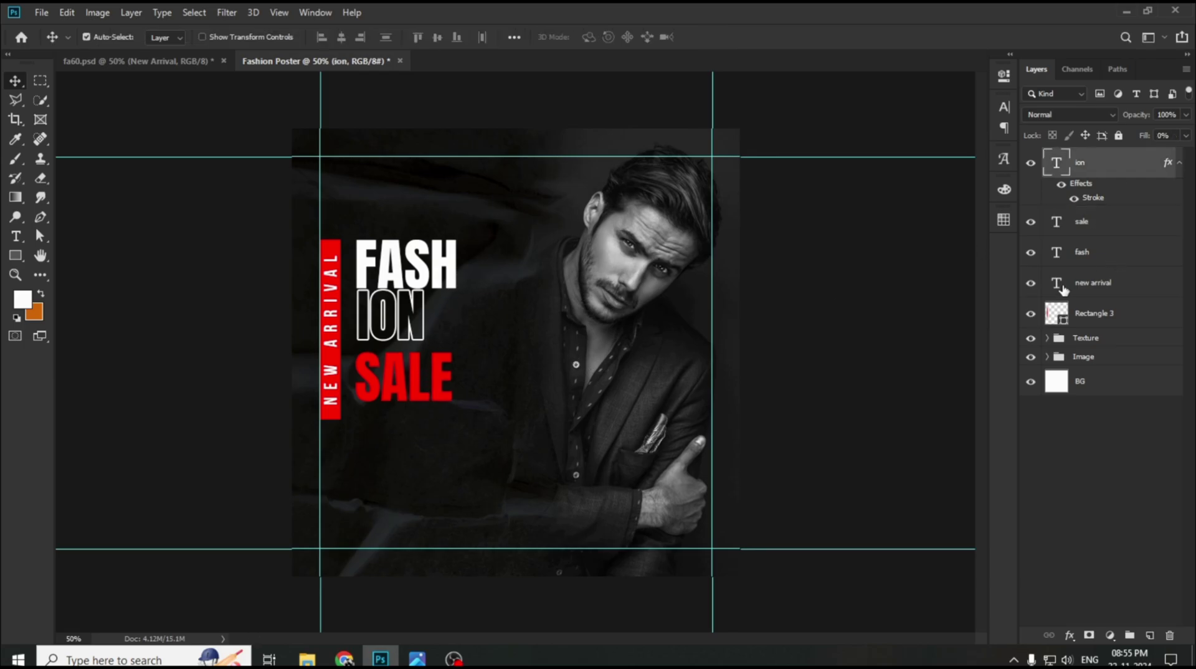
{"action": "left_click", "coordinate": [1071, 253], "text": "shift"}
{"action": "key", "text": "ctrl+t"}
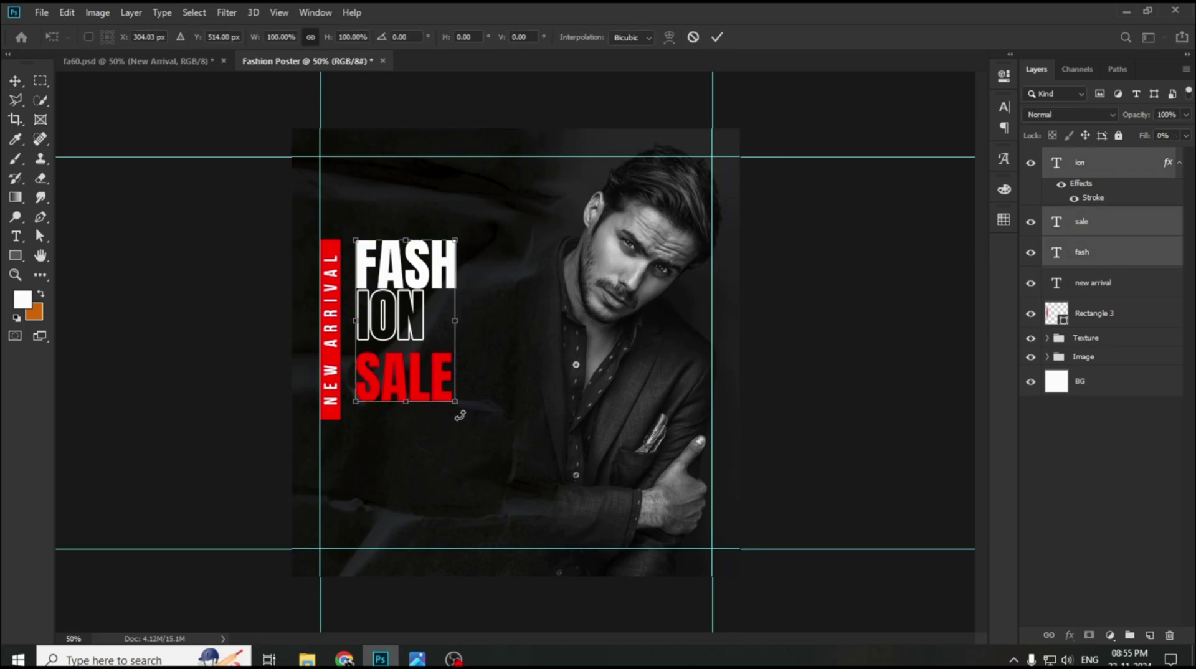
{"action": "left_click_drag", "start_coordinate": [456, 402], "coordinate": [473, 427]}
{"action": "key", "text": "ctrl+z"}
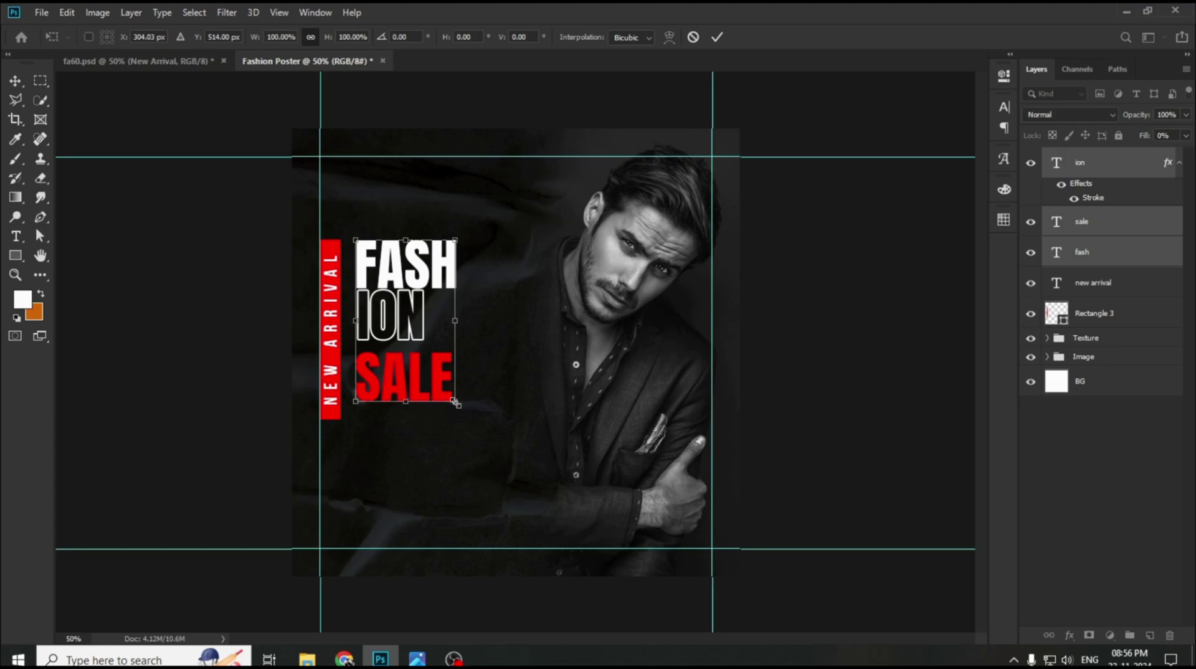
{"action": "left_click_drag", "start_coordinate": [436, 287], "coordinate": [436, 293]}
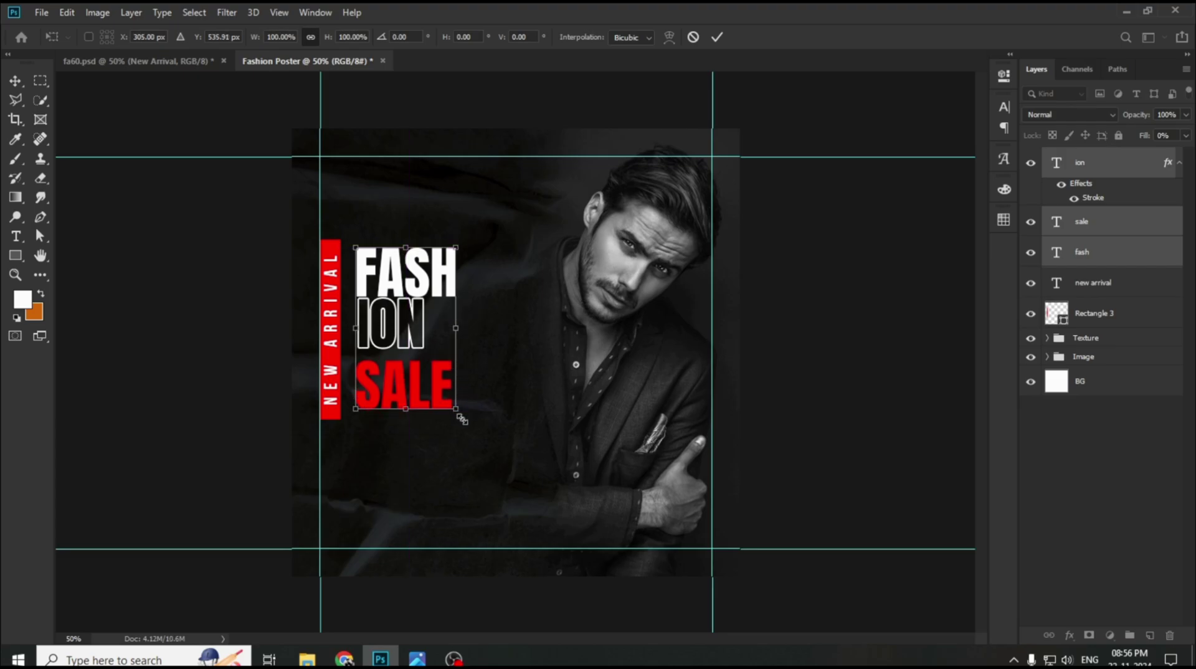
{"action": "left_click_drag", "start_coordinate": [460, 416], "coordinate": [471, 423]}
{"action": "left_click", "coordinate": [718, 37]}
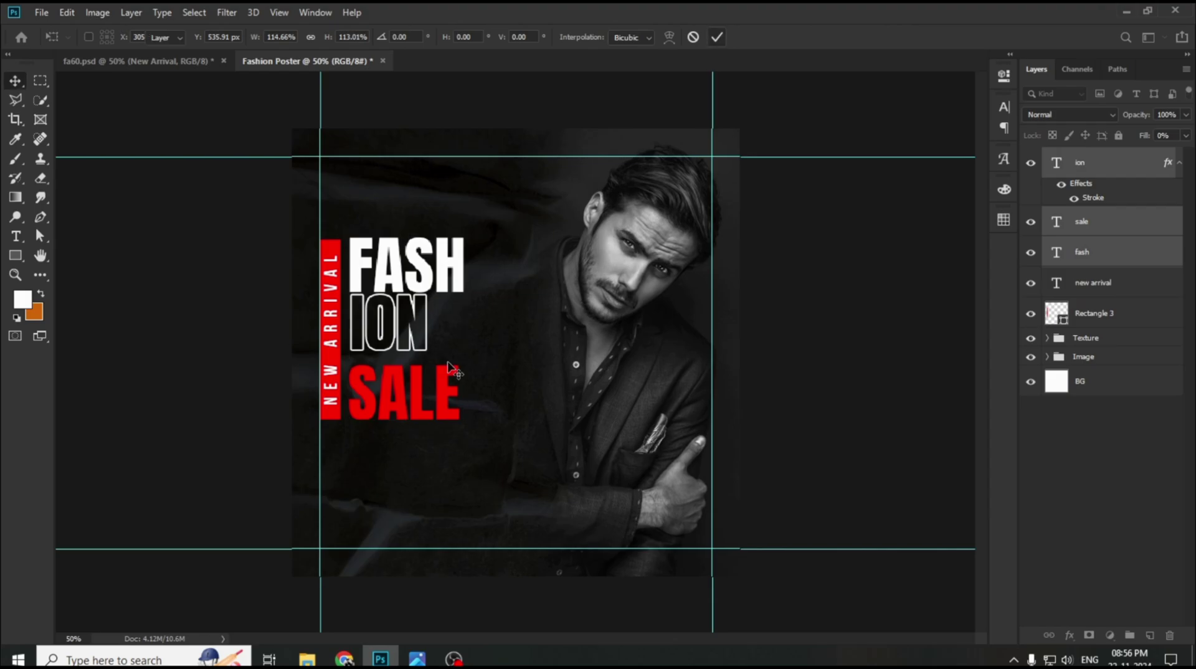
{"action": "left_click_drag", "start_coordinate": [428, 281], "coordinate": [432, 282]}
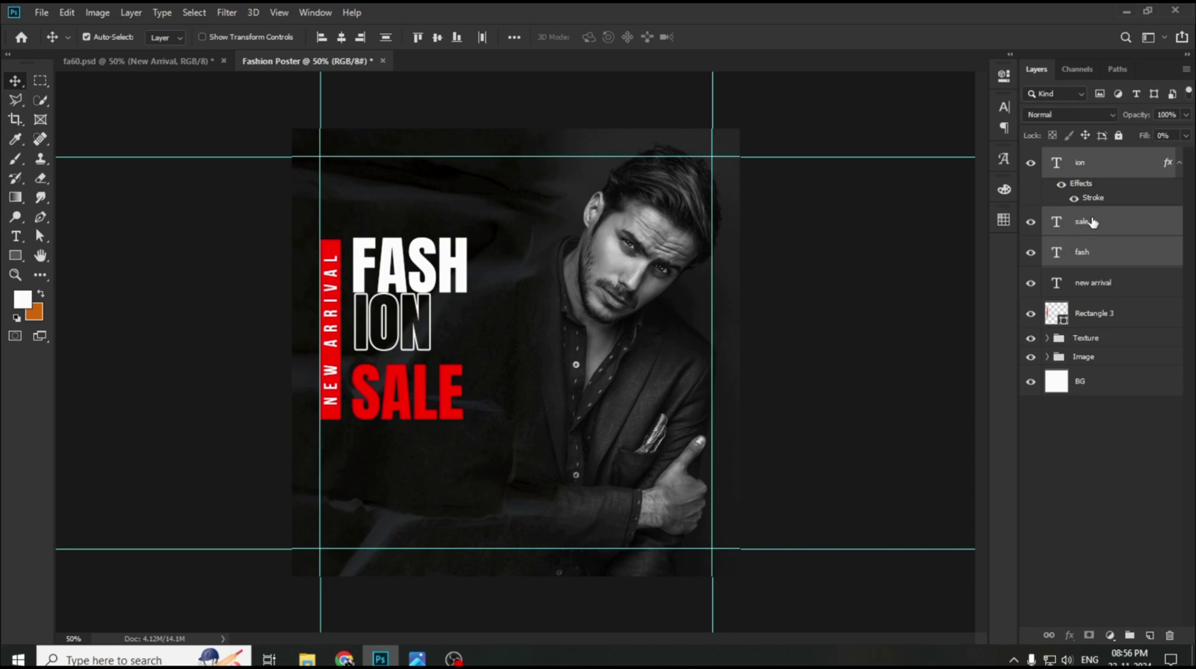
- Group the ion, sale and fash layers together with the new arrival layer, and name the group Text
{"action": "key", "text": "ctrl+g"}
{"action": "double_click", "coordinate": [1084, 157]}
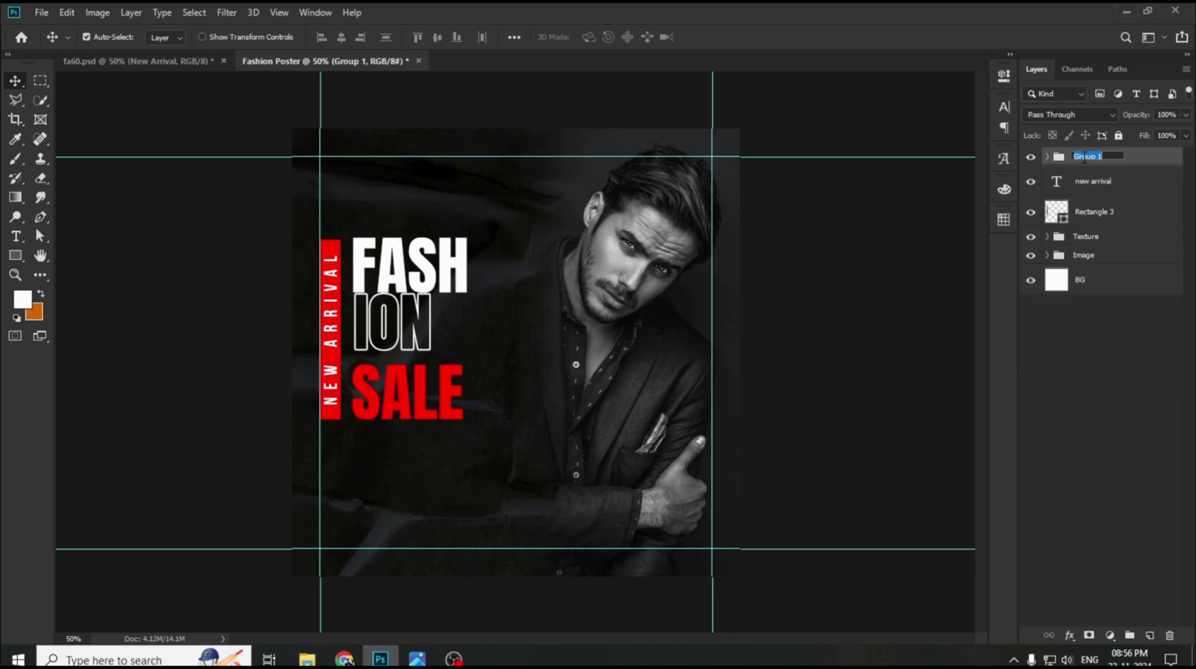
{"action": "left_click_drag", "start_coordinate": [1118, 185], "coordinate": [1101, 160]}
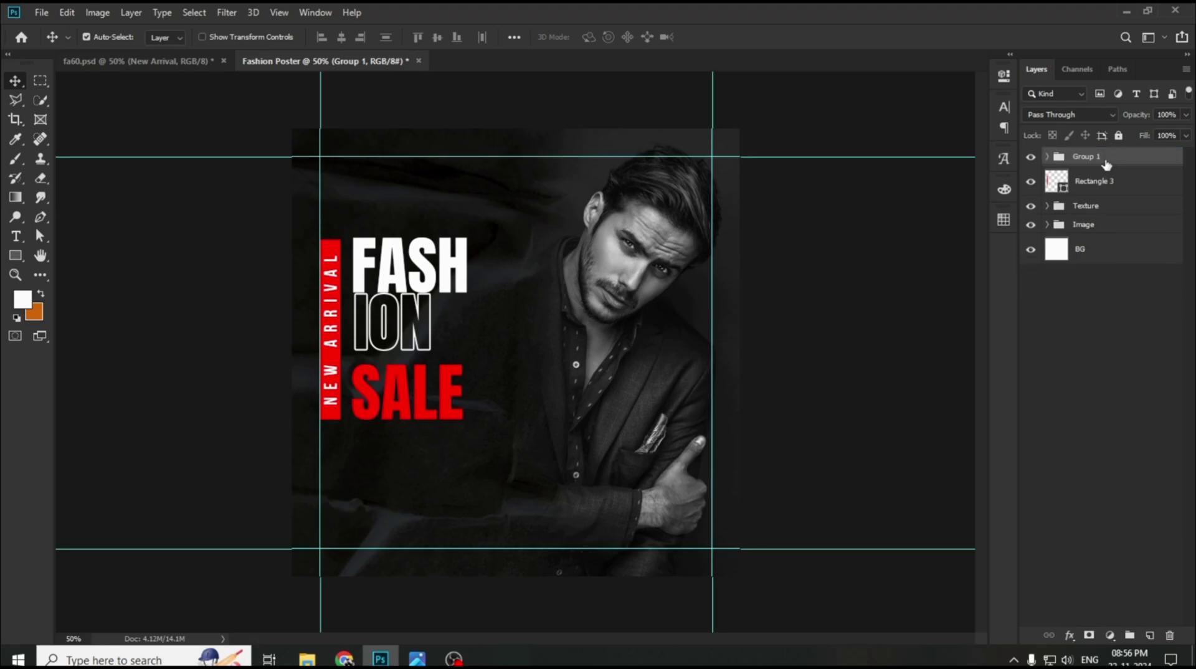
{"action": "double_click", "coordinate": [1102, 158]}
{"action": "key", "text": "Return"}
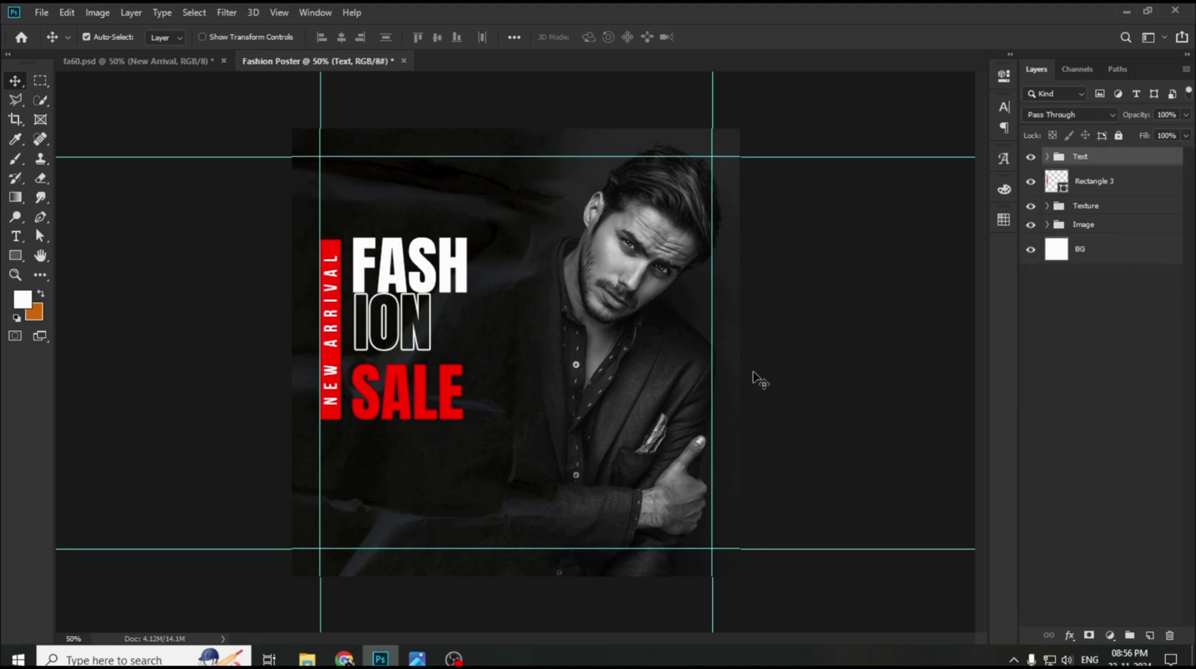
- Move FASH, ION and SALE slightly down so the top of FASH lines up with the red bar's top edge
{"action": "left_click", "coordinate": [405, 264]}
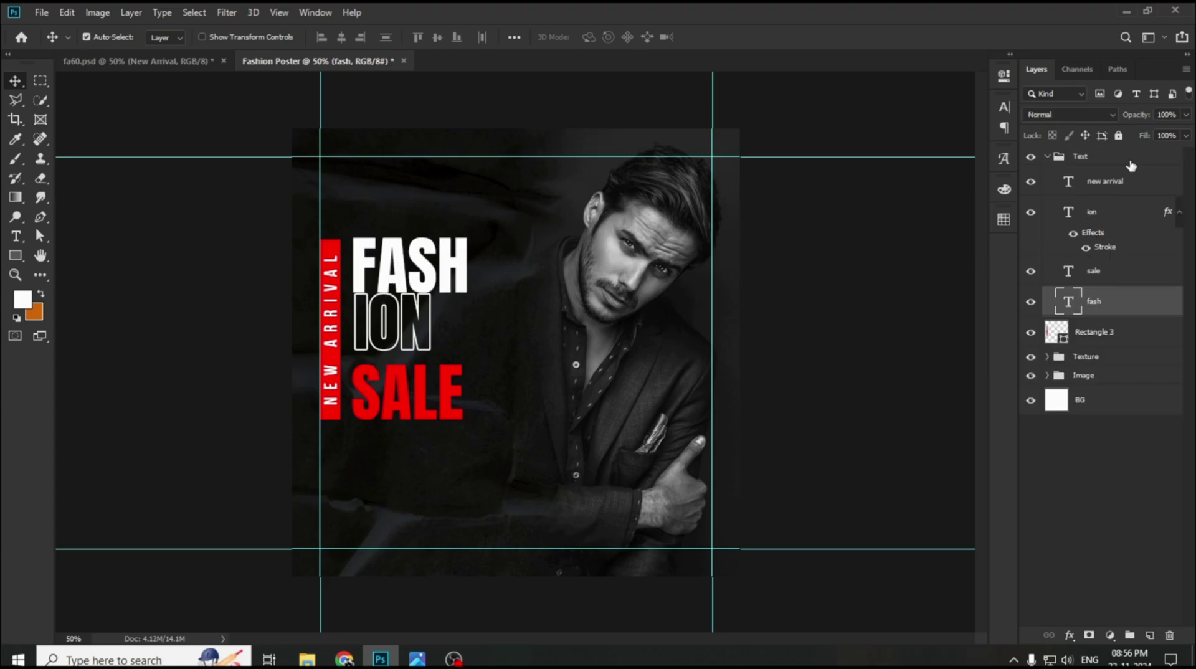
{"action": "left_click", "coordinate": [1116, 220]}
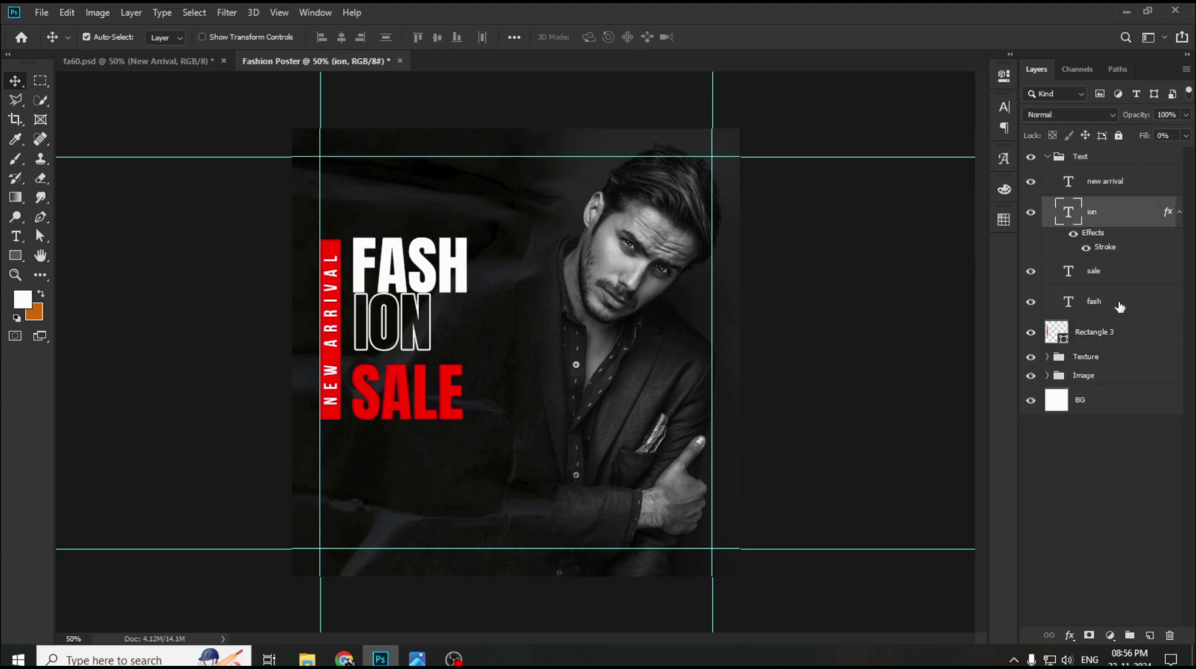
{"action": "left_click", "coordinate": [1119, 304], "text": "shift"}
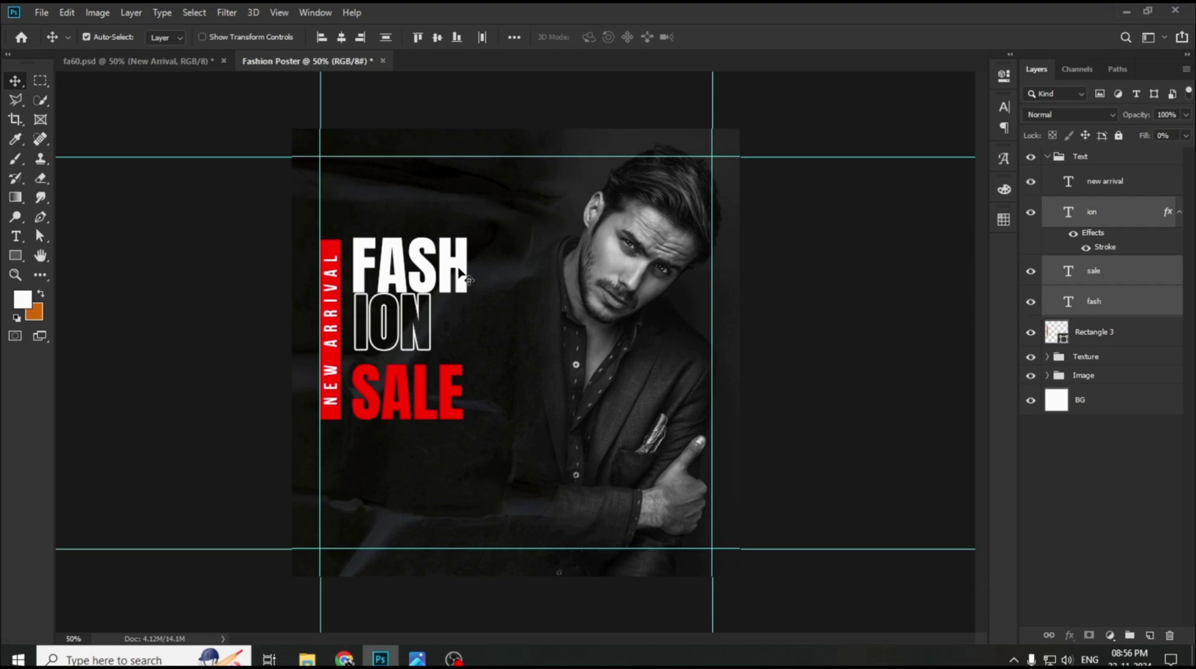
{"action": "left_click_drag", "start_coordinate": [434, 252], "coordinate": [436, 254]}
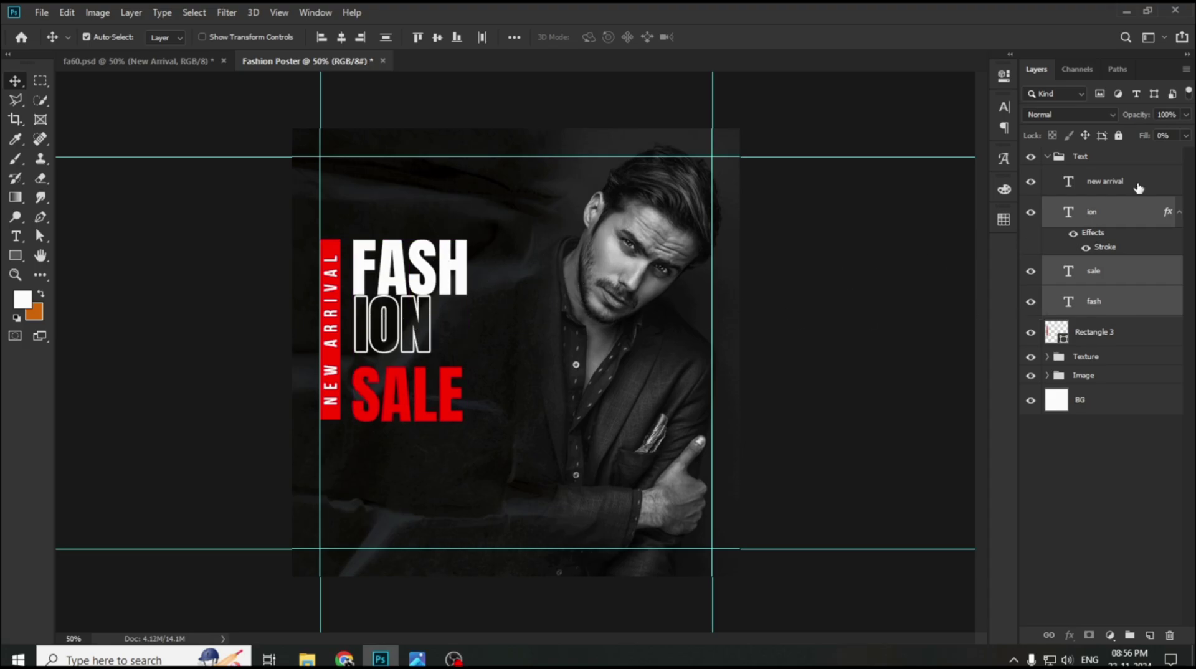
{"action": "left_click", "coordinate": [1106, 161]}
{"action": "key", "text": "ctrl+t"}
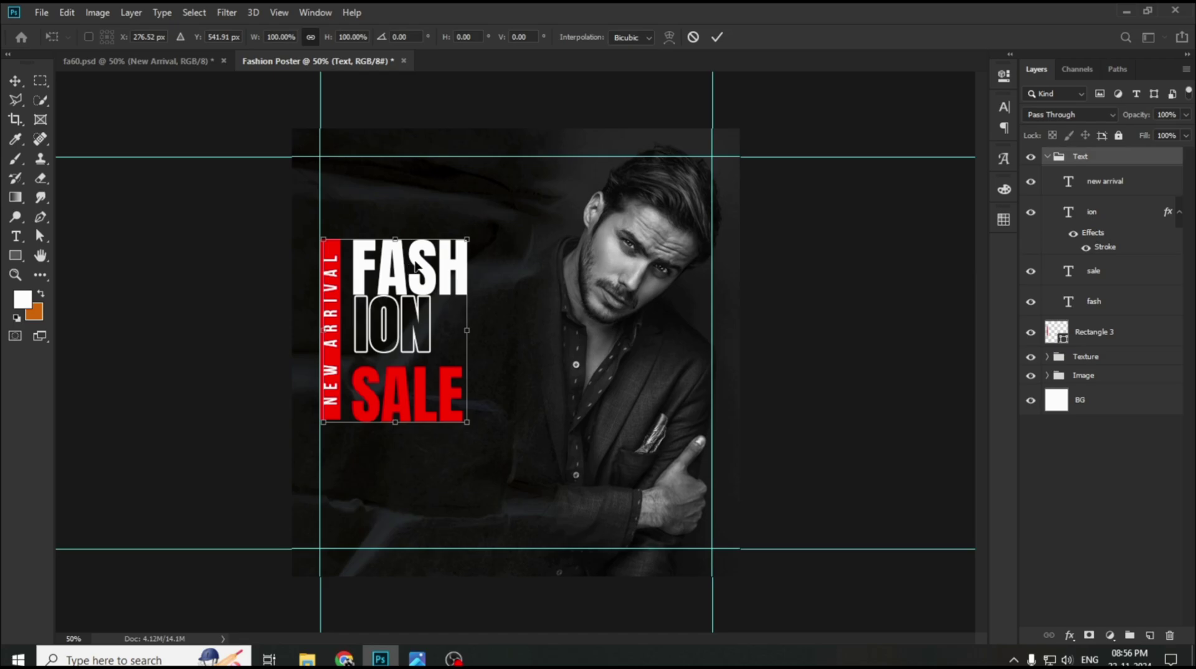
{"action": "left_click_drag", "start_coordinate": [415, 264], "coordinate": [416, 256]}
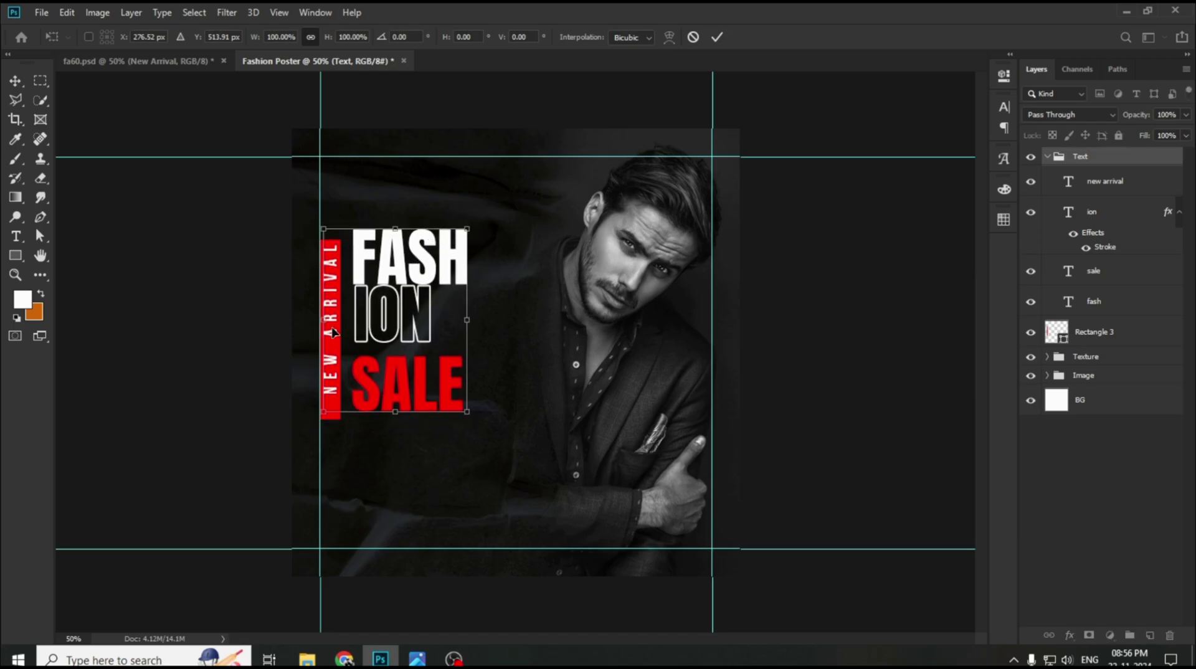
{"action": "key", "text": "ctrl+z"}
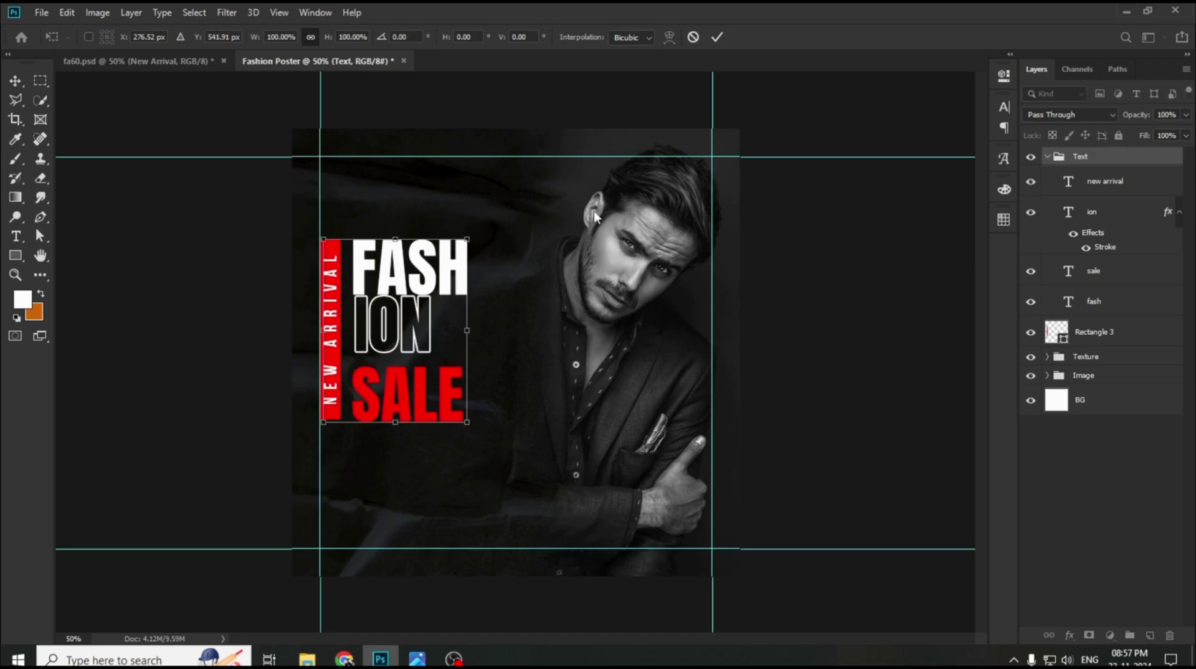
{"action": "left_click", "coordinate": [690, 37]}
- Move the Text group and the red bar's Rectangle 3 layer slightly up together
{"action": "left_click", "coordinate": [1129, 330], "text": "shift"}
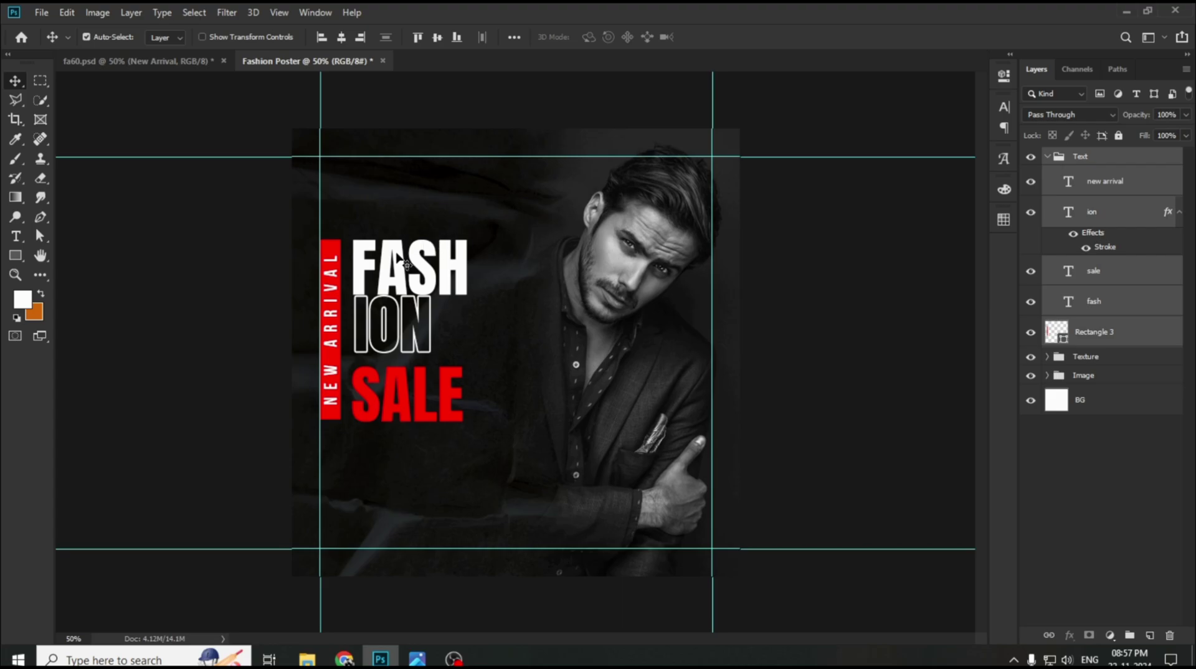
{"action": "left_click_drag", "start_coordinate": [395, 252], "coordinate": [396, 248]}
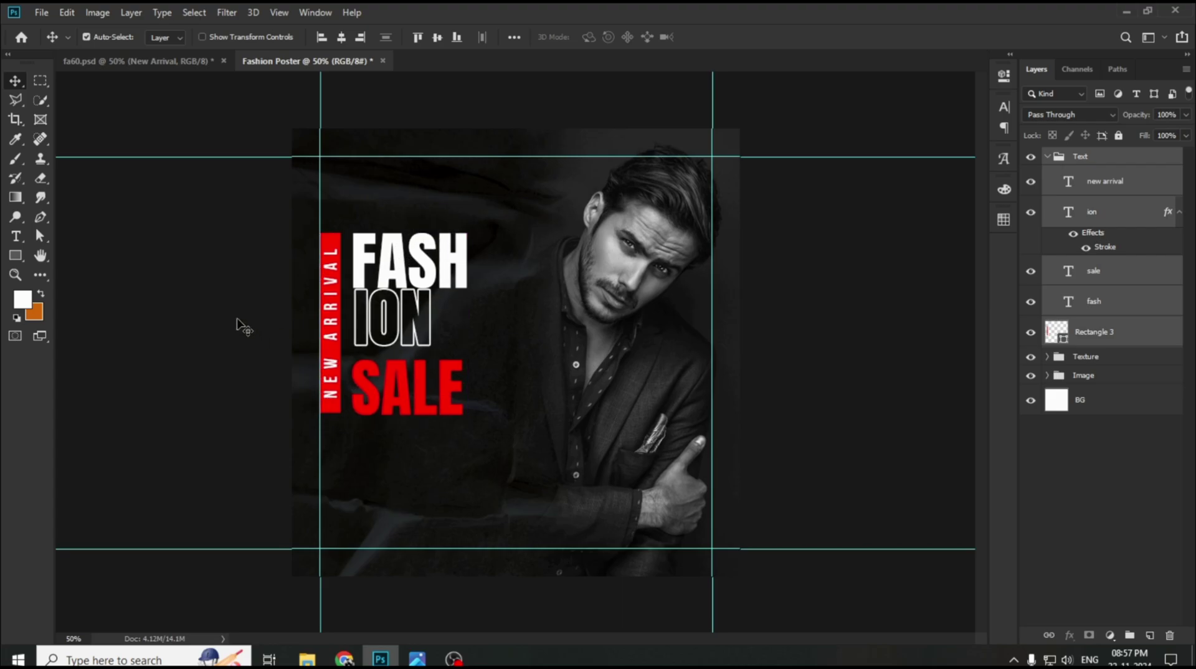
{"action": "left_click", "coordinate": [258, 408]}
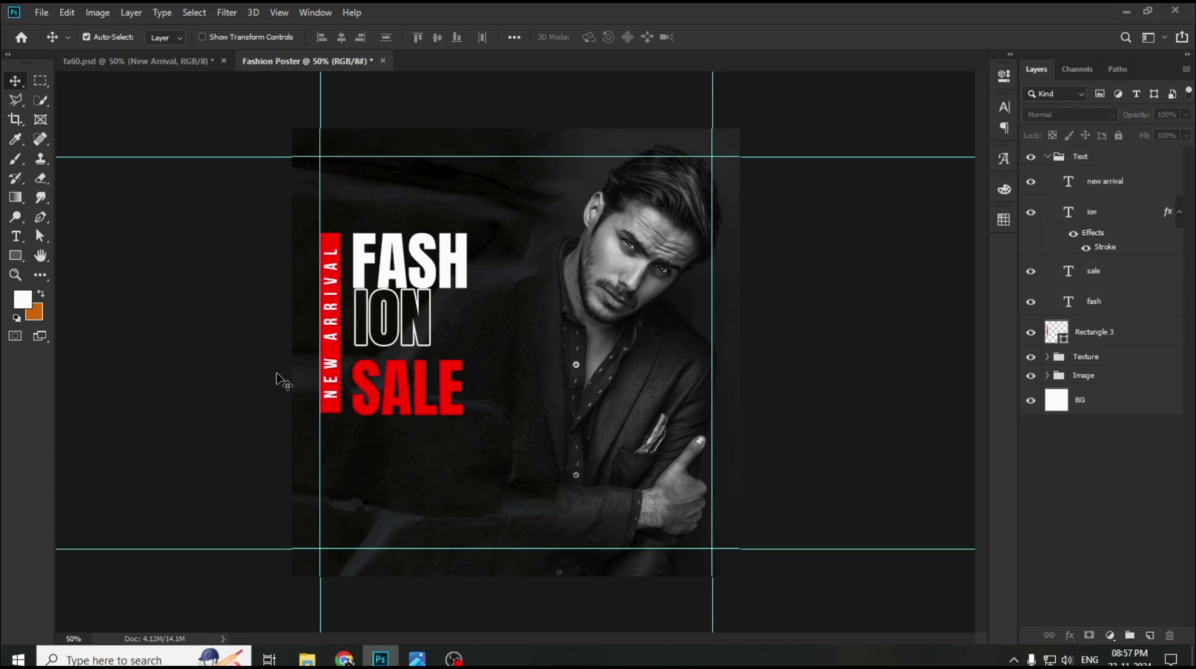
- Scale the Text group and Rectangle 3 together to 118.42% width and 111.43% height, with the red bar against the vertical guide
{"action": "left_click", "coordinate": [1046, 157]}
{"action": "left_click", "coordinate": [1152, 156]}
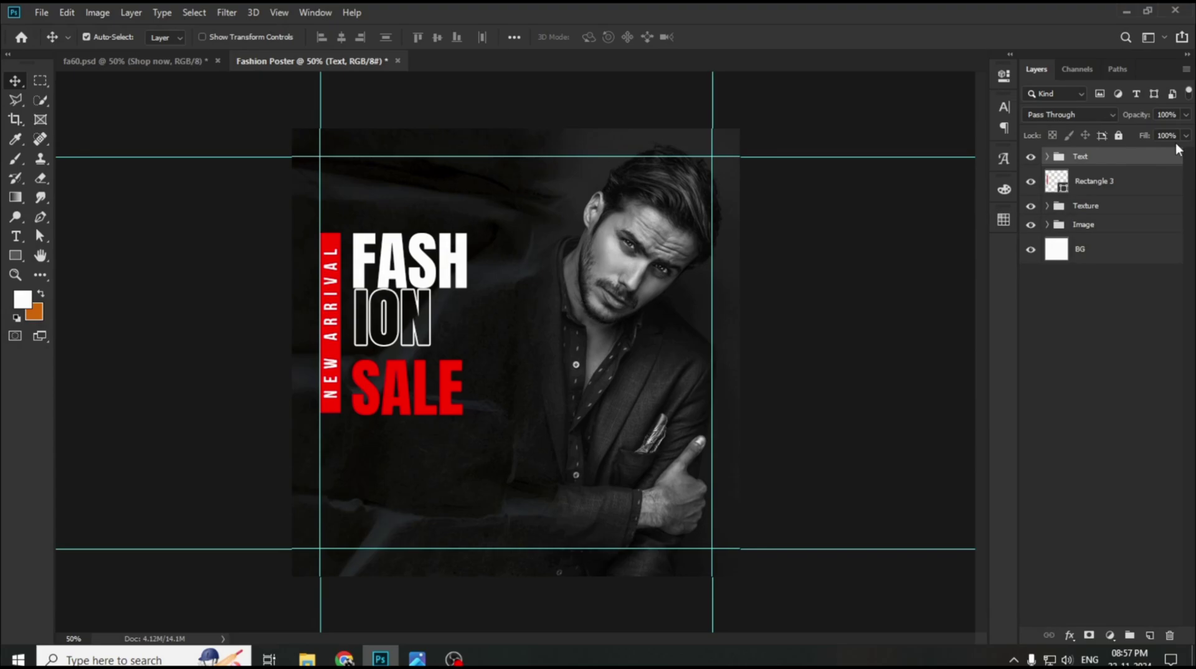
{"action": "left_click", "coordinate": [1121, 185], "text": "shift"}
{"action": "key", "text": "ctrl+t"}
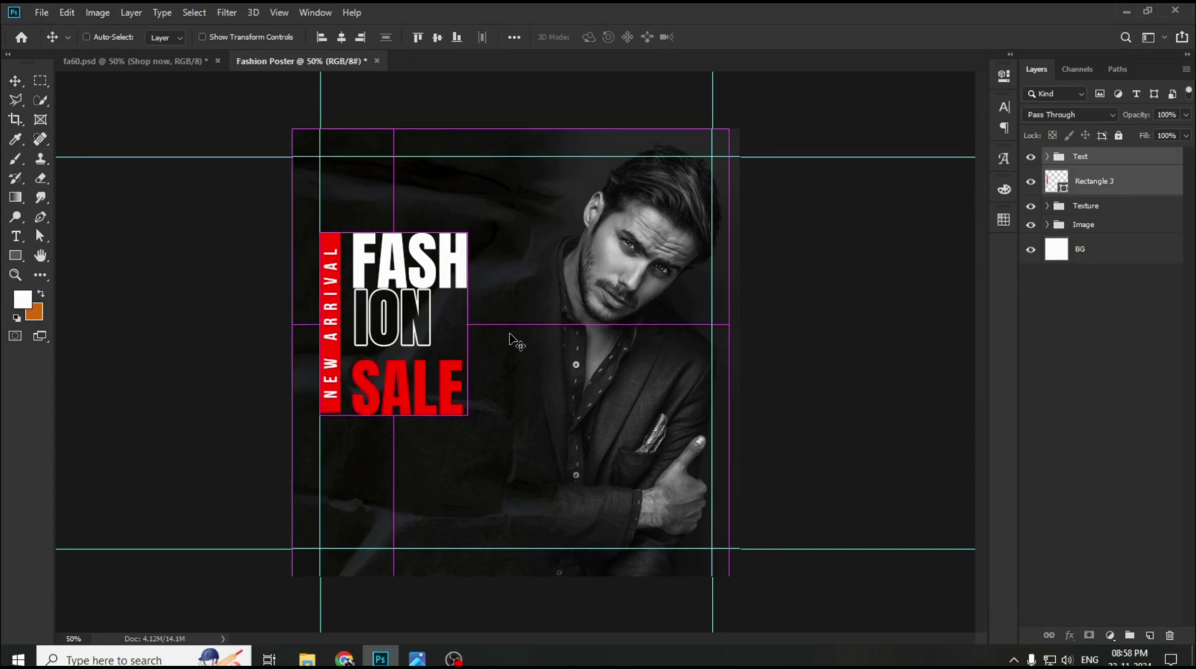
{"action": "left_click_drag", "start_coordinate": [471, 416], "coordinate": [489, 432]}
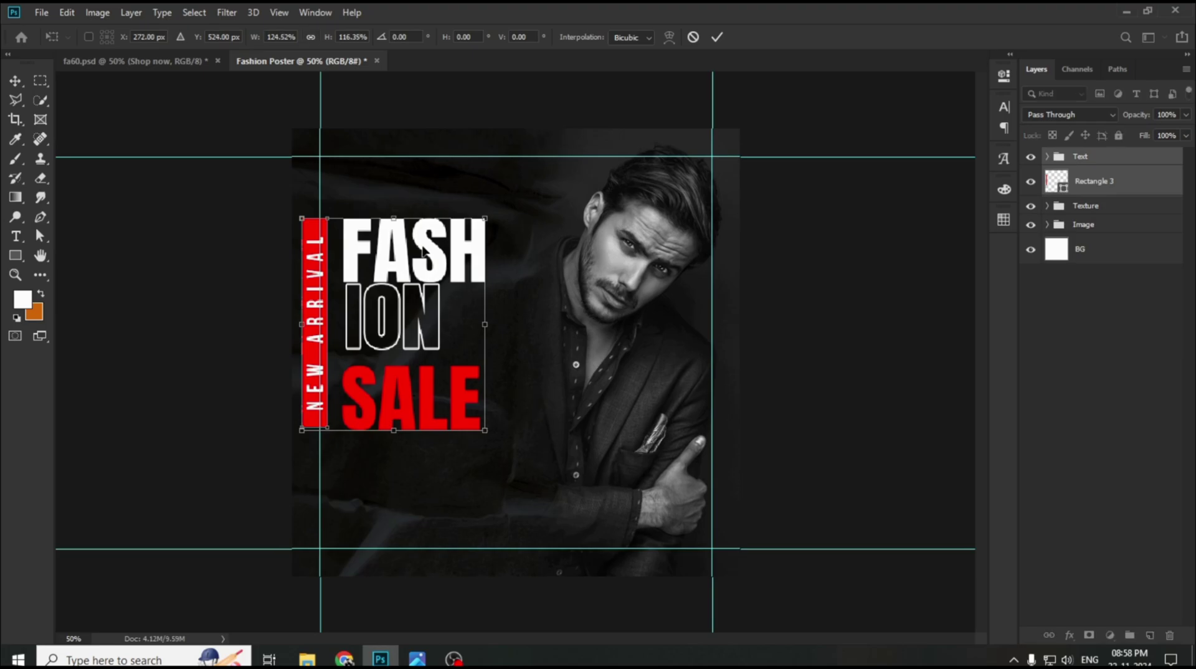
{"action": "left_click_drag", "start_coordinate": [431, 247], "coordinate": [449, 251]}
{"action": "left_click_drag", "start_coordinate": [503, 431], "coordinate": [498, 428]}
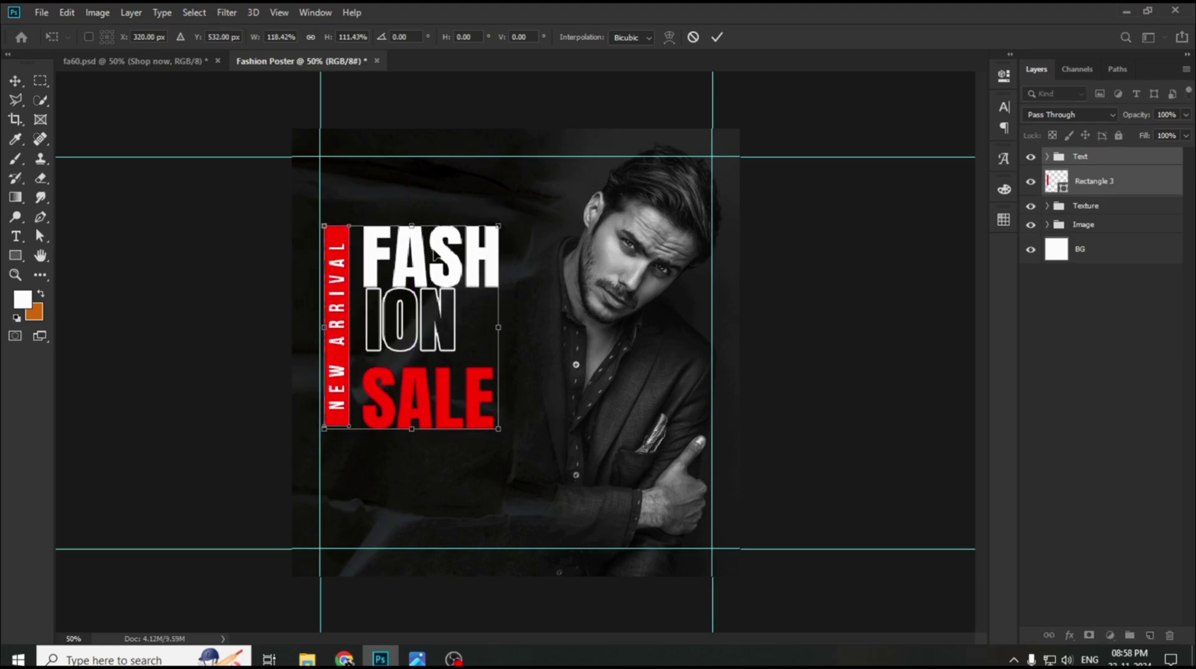
{"action": "left_click_drag", "start_coordinate": [439, 255], "coordinate": [435, 258]}
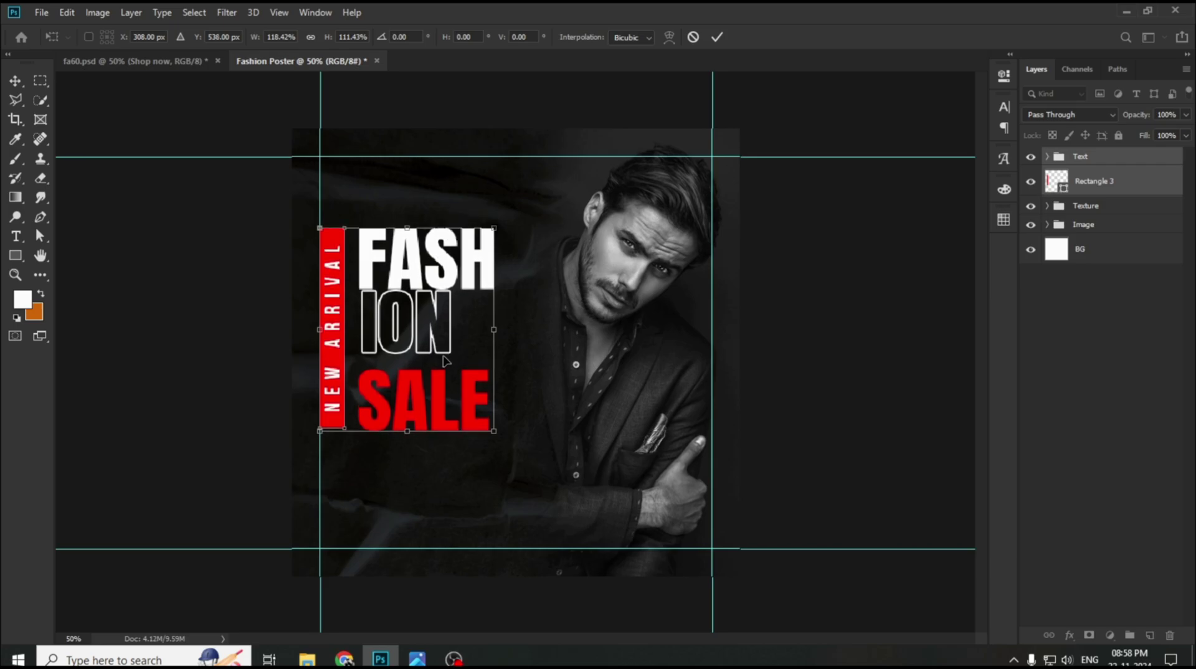
{"action": "left_click", "coordinate": [719, 38]}
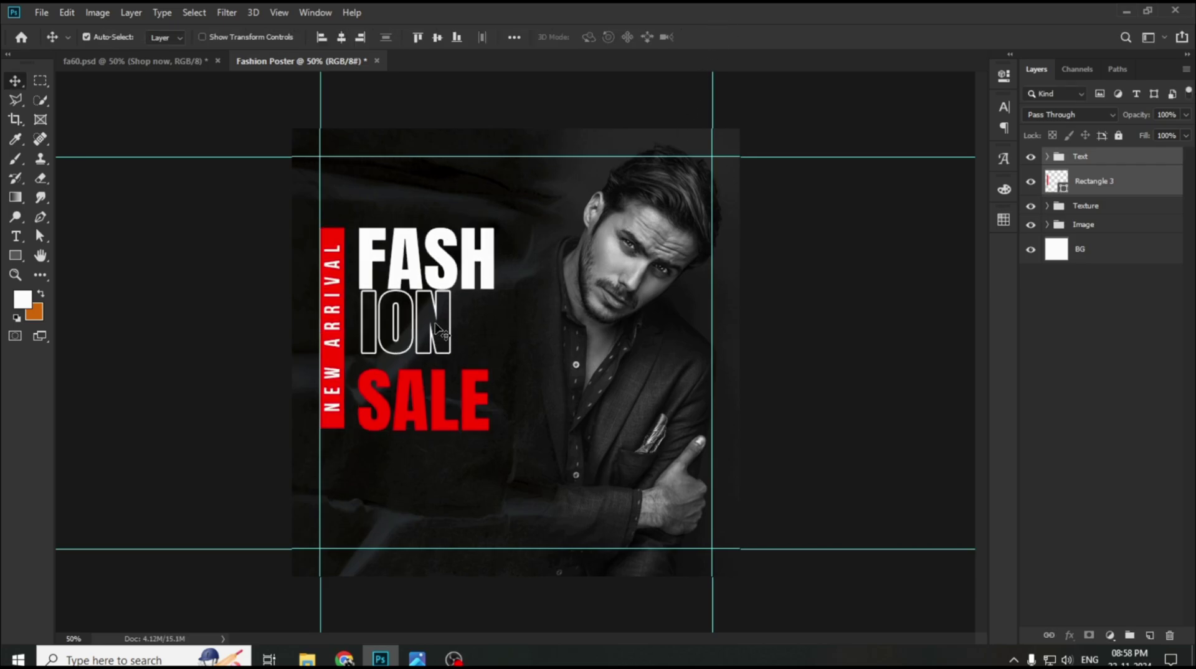
{"action": "left_click_drag", "start_coordinate": [434, 327], "coordinate": [435, 326]}
{"action": "left_click", "coordinate": [206, 367]}
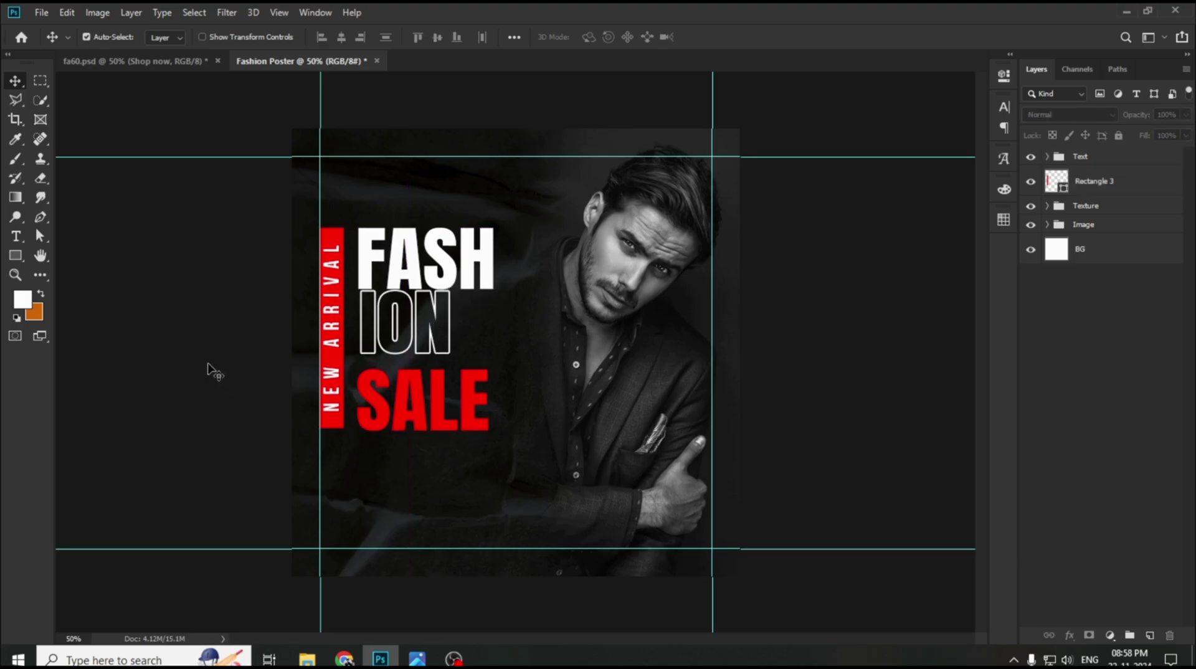
- Move the ion, sale and fash text layers together slightly left, closer to the red NEW ARRIVAL bar
{"action": "left_click", "coordinate": [1047, 157]}
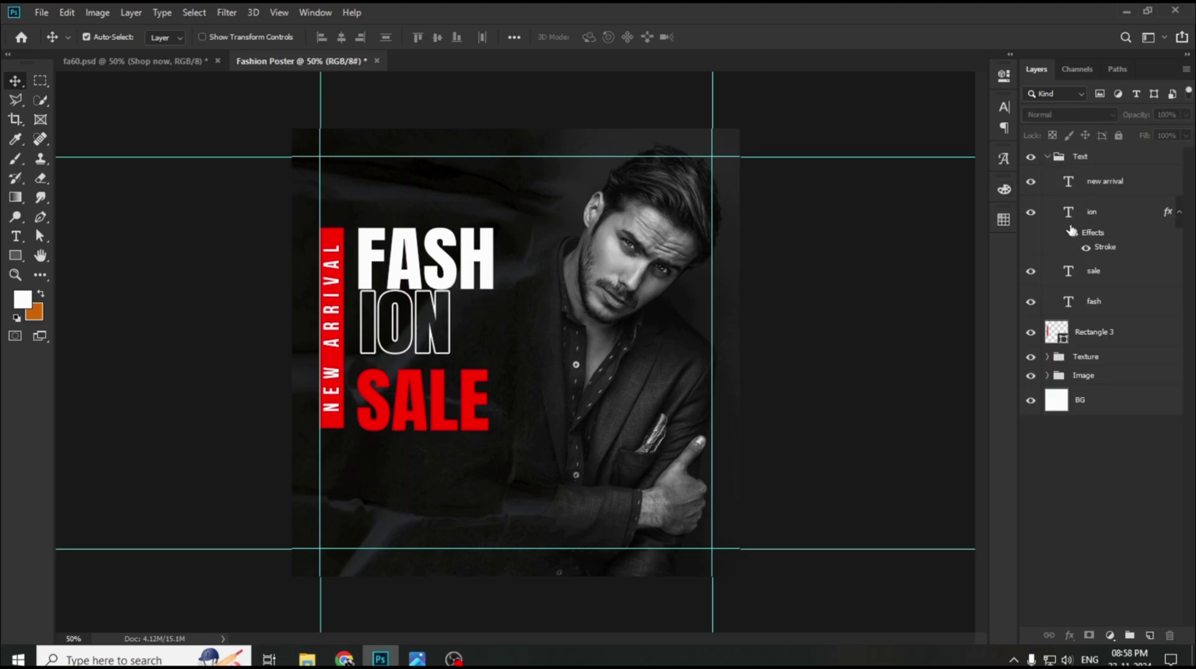
{"action": "left_click", "coordinate": [1126, 248]}
{"action": "left_click", "coordinate": [1116, 311], "text": "shift"}
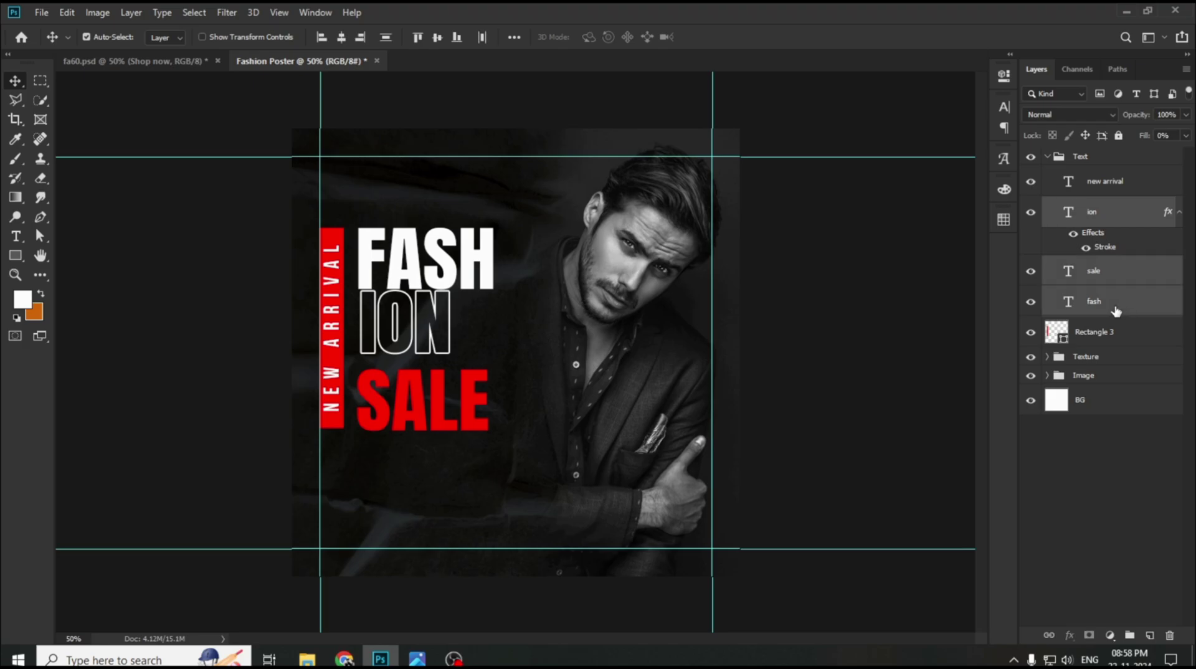
{"action": "key", "text": "shift+Left"}
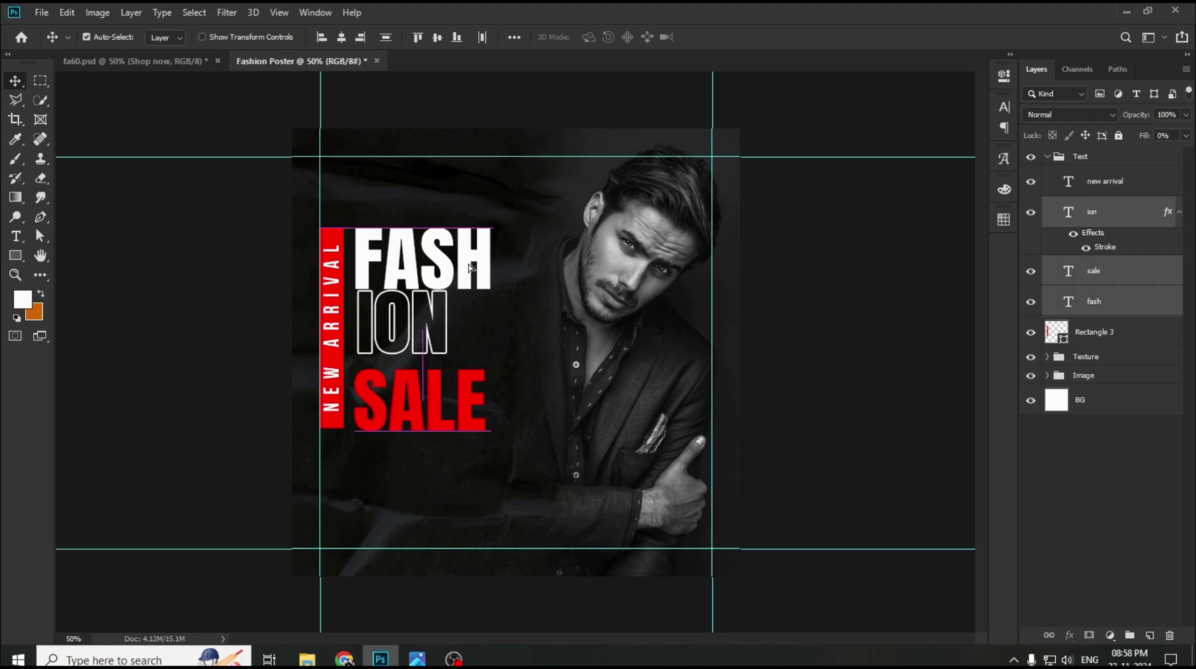
- Nudge ION slightly left and down and SALE slightly up to even the headline's line spacing, then collapse the Text group
{"action": "left_click", "coordinate": [1105, 221]}
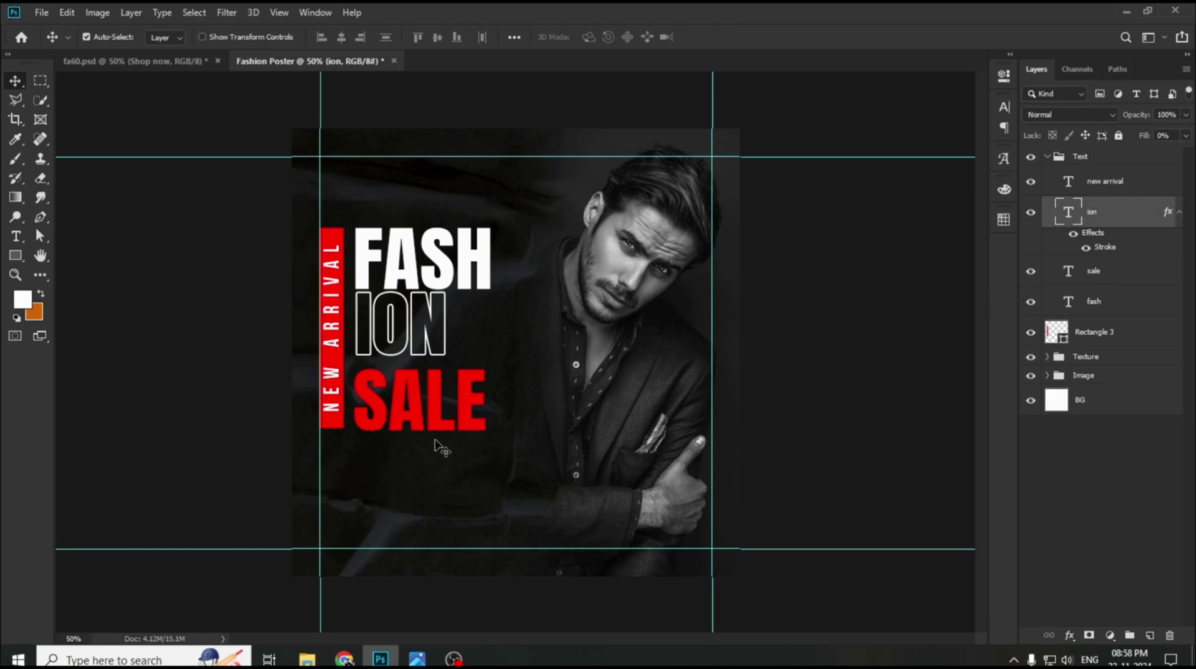
{"action": "left_click", "coordinate": [433, 413]}
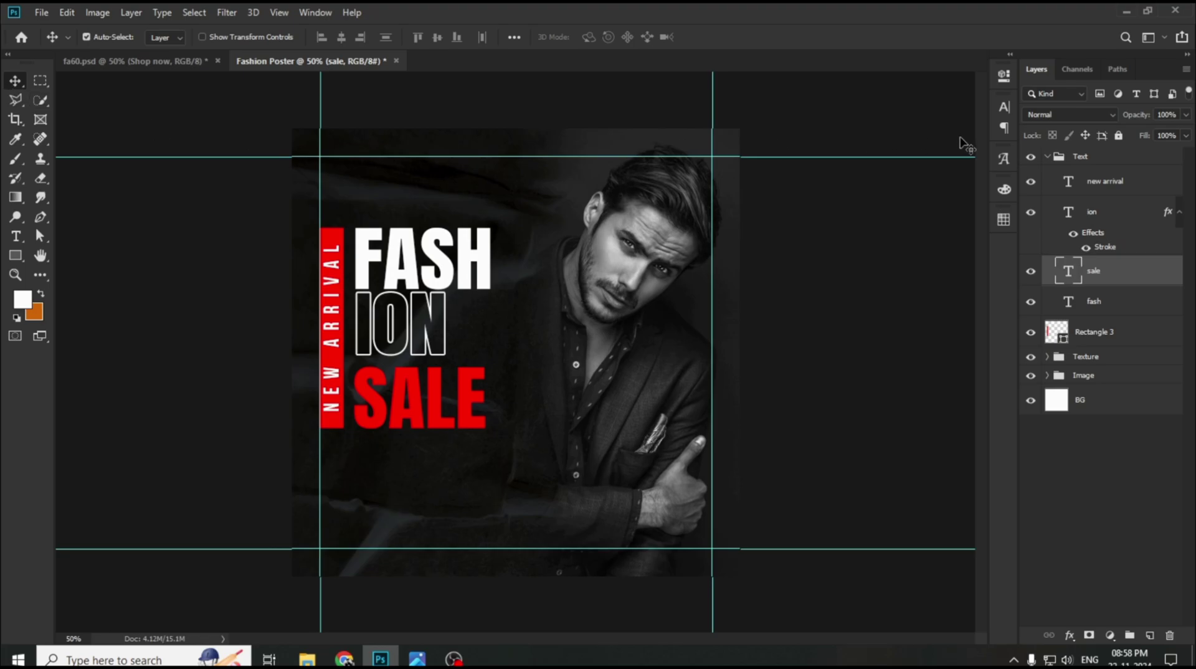
{"action": "left_click", "coordinate": [1051, 158]}
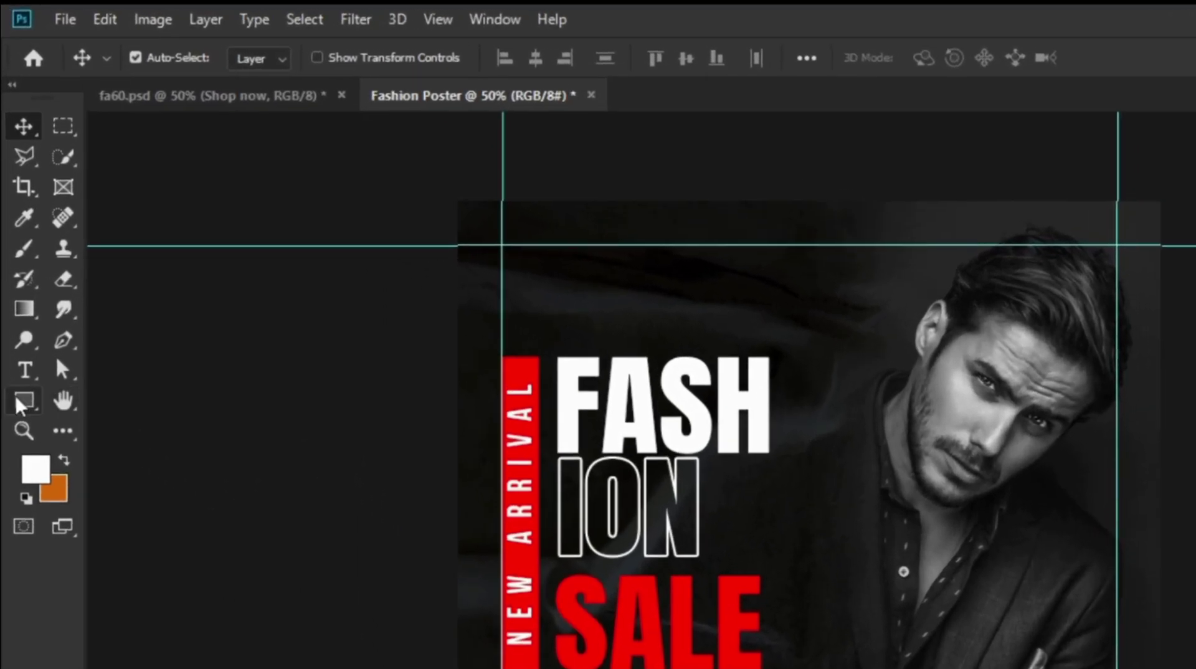
- Draw a rectangle of about 271 × 76 px below the SALE text, starting at the left vertical guide
{"action": "left_click", "coordinate": [15, 255]}
{"action": "left_click", "coordinate": [125, 400]}
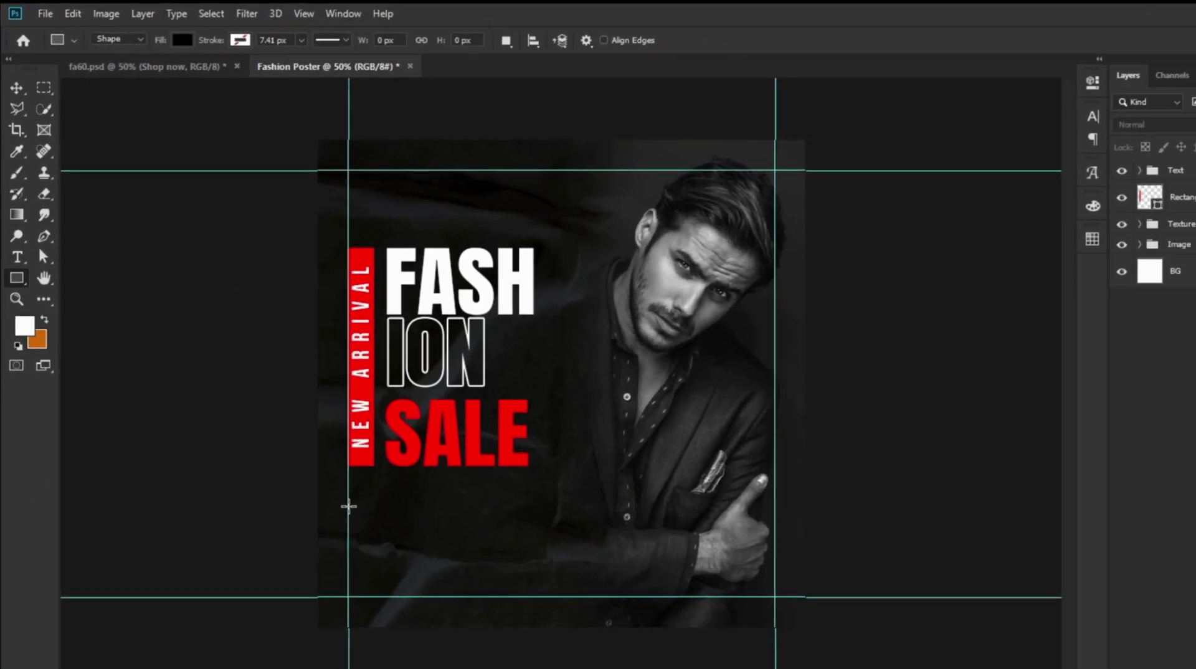
{"action": "left_click_drag", "start_coordinate": [349, 506], "coordinate": [456, 534]}
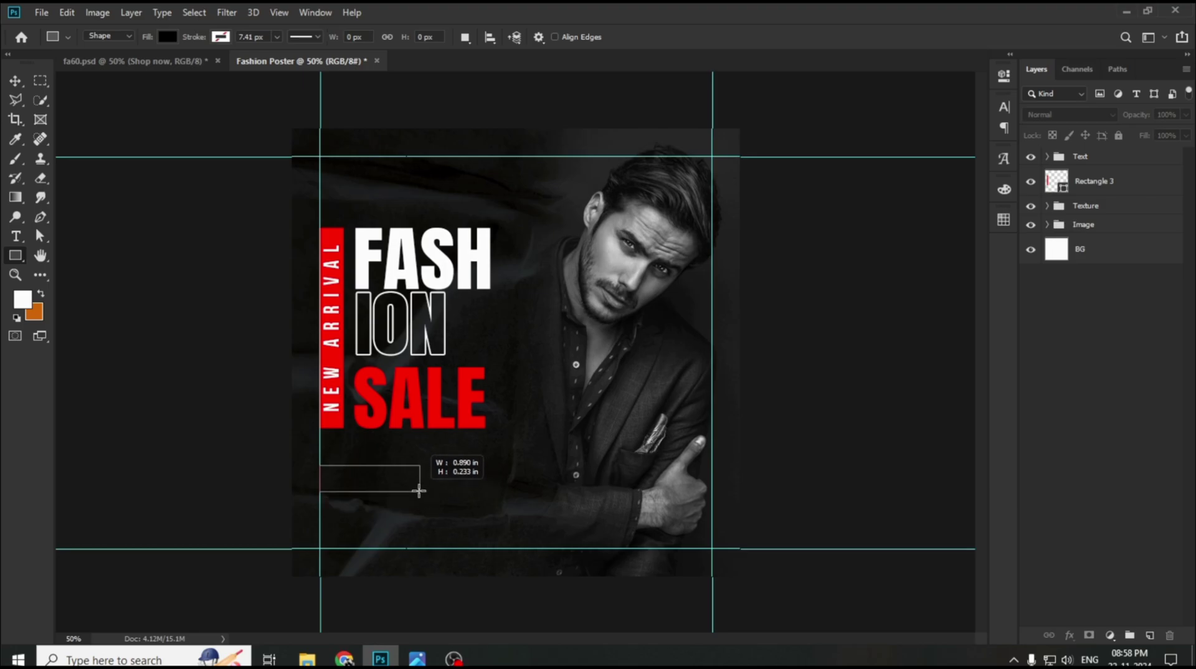
{"action": "left_click_drag", "start_coordinate": [419, 491], "coordinate": [422, 493]}
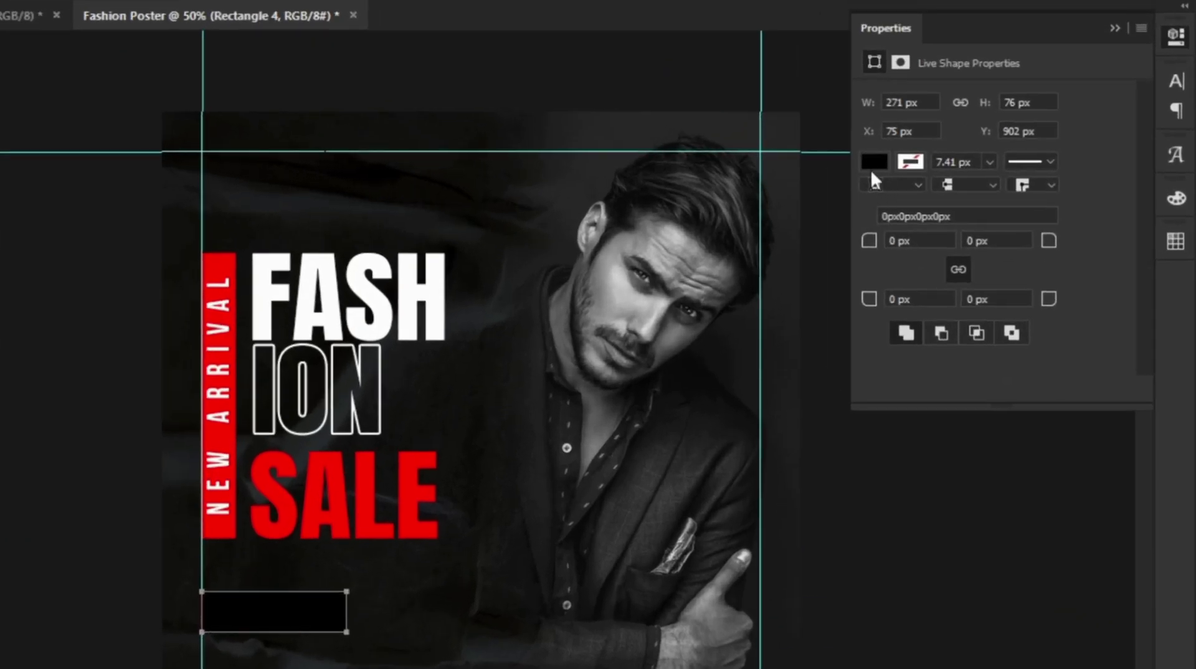
- Fill the new rectangle below the headline with the recently used red and close its properties
{"action": "left_click", "coordinate": [798, 165]}
{"action": "left_click", "coordinate": [878, 272]}
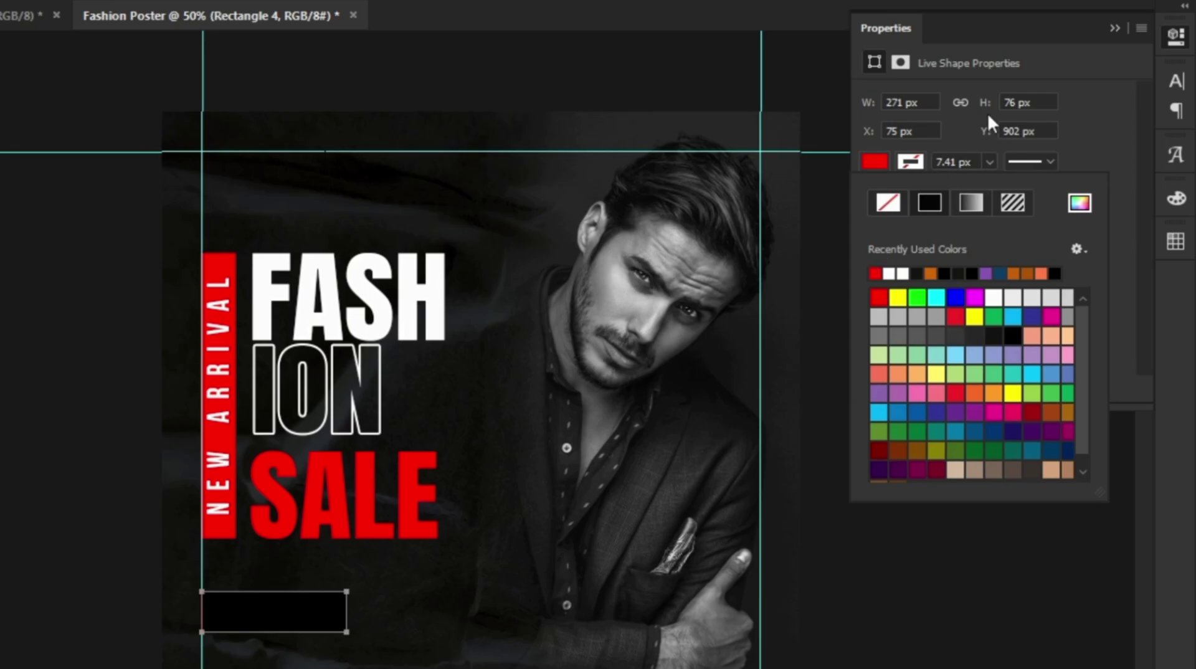
{"action": "left_click", "coordinate": [1112, 28]}
{"action": "left_click", "coordinate": [1112, 29]}
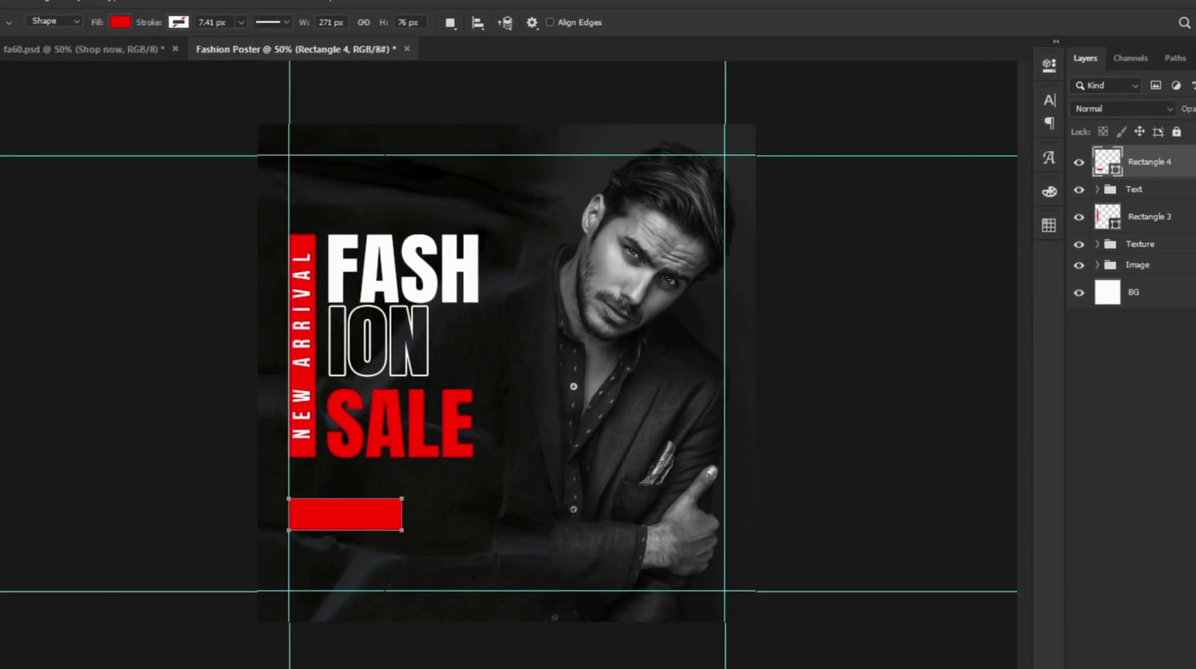
- Duplicate the FASH text to beside the small red rectangle and change the copy's wording to "shop now"
{"action": "left_click", "coordinate": [15, 81]}
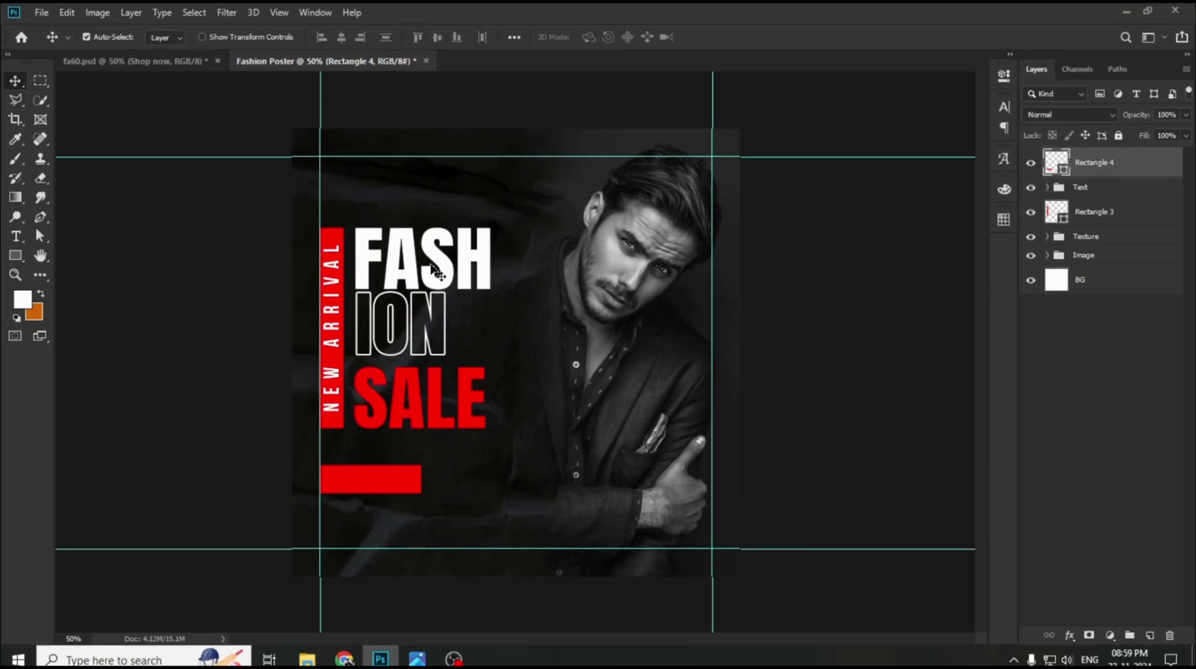
{"action": "left_click_drag", "start_coordinate": [443, 268], "coordinate": [533, 486]}
{"action": "double_click", "coordinate": [530, 481]}
{"action": "type", "text": "sh"}
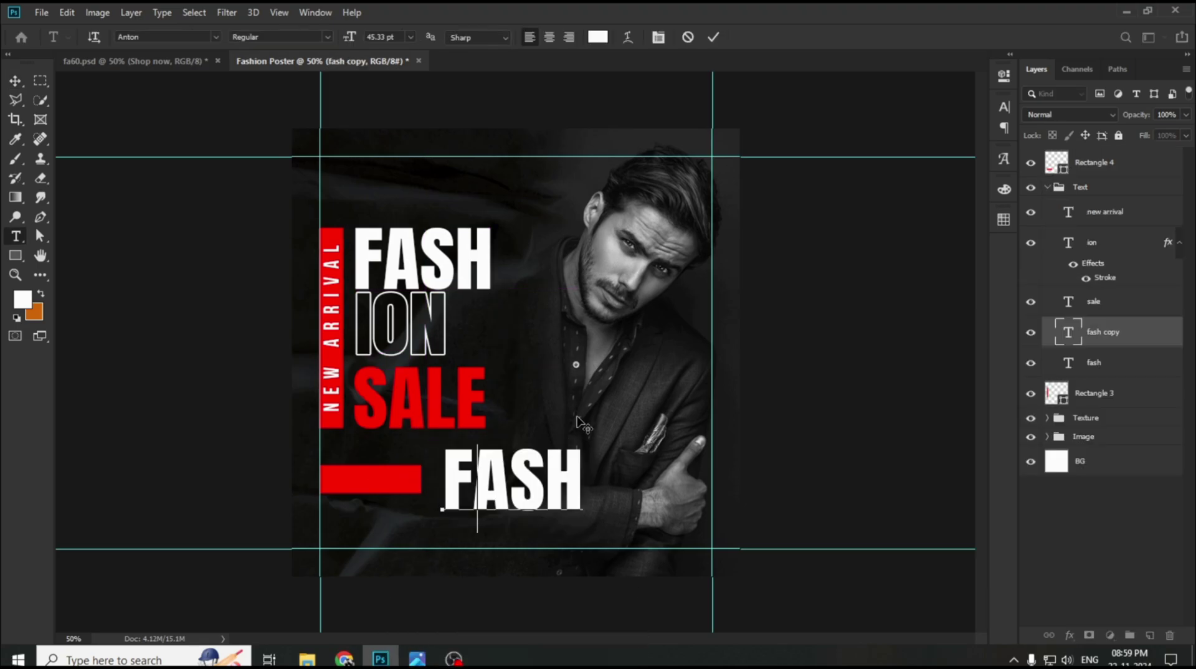
{"action": "type", "text": "op now"}
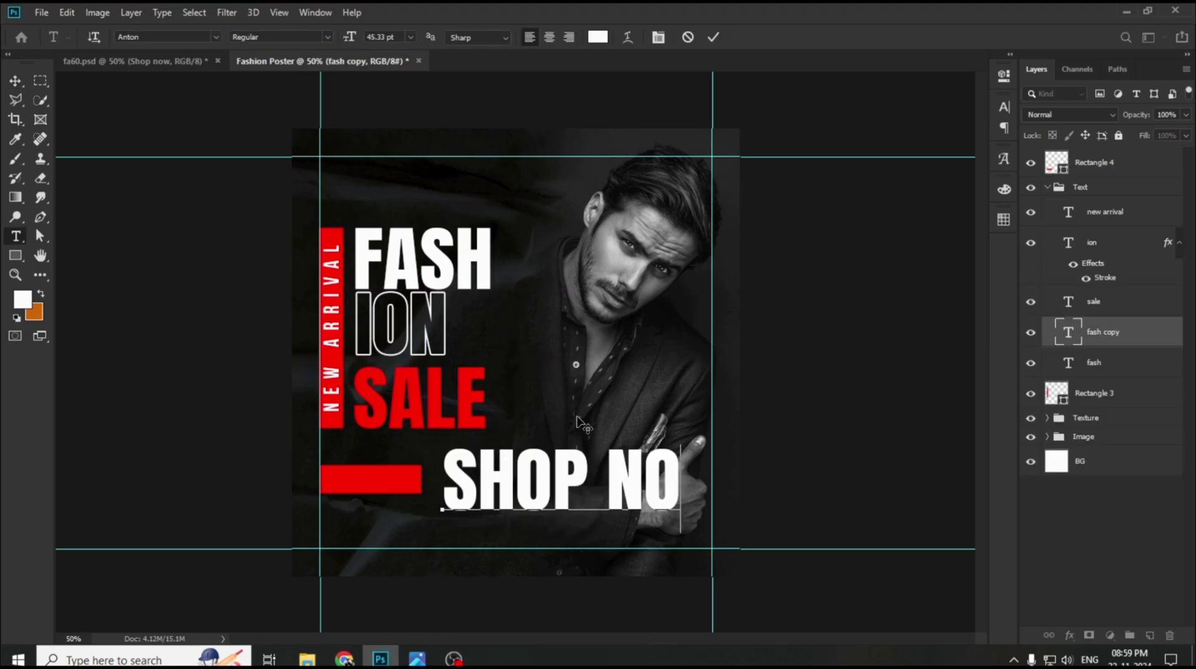
{"action": "left_click", "coordinate": [713, 38]}
{"action": "key", "text": "v"}
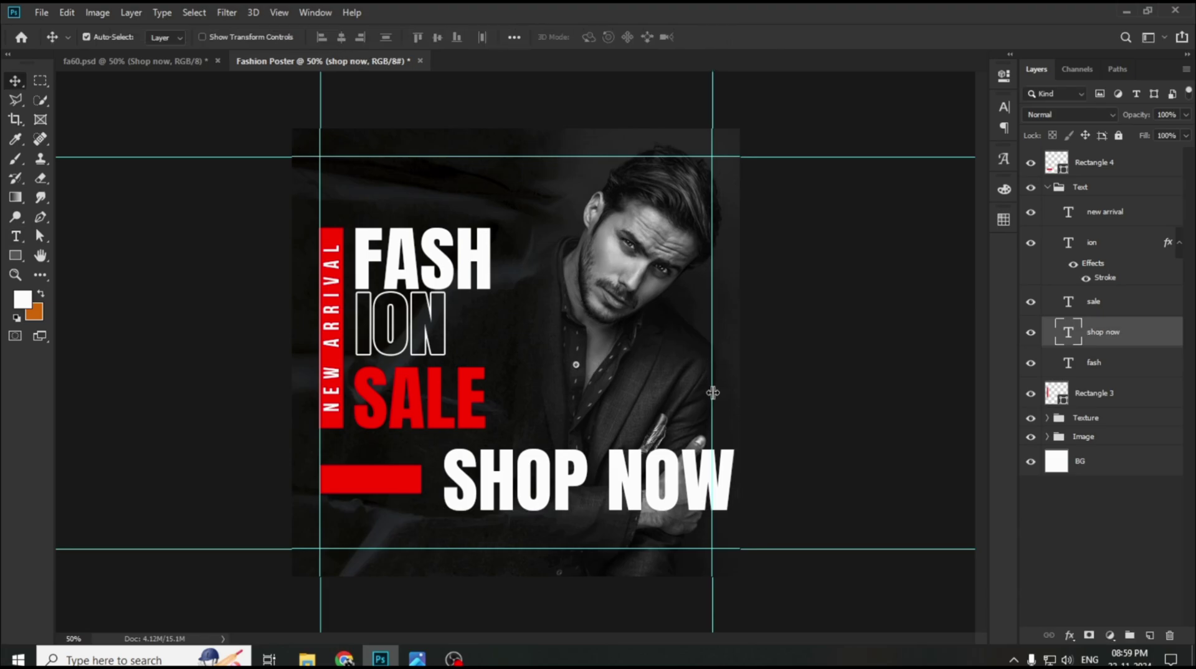
- Scale the SHOP NOW text down onto the small red rectangle and move its layer to the top of the layer stack
{"action": "key", "text": "ctrl+t"}
{"action": "left_click_drag", "start_coordinate": [736, 531], "coordinate": [388, 482]}
{"action": "left_click_drag", "start_coordinate": [1127, 332], "coordinate": [1095, 152]}
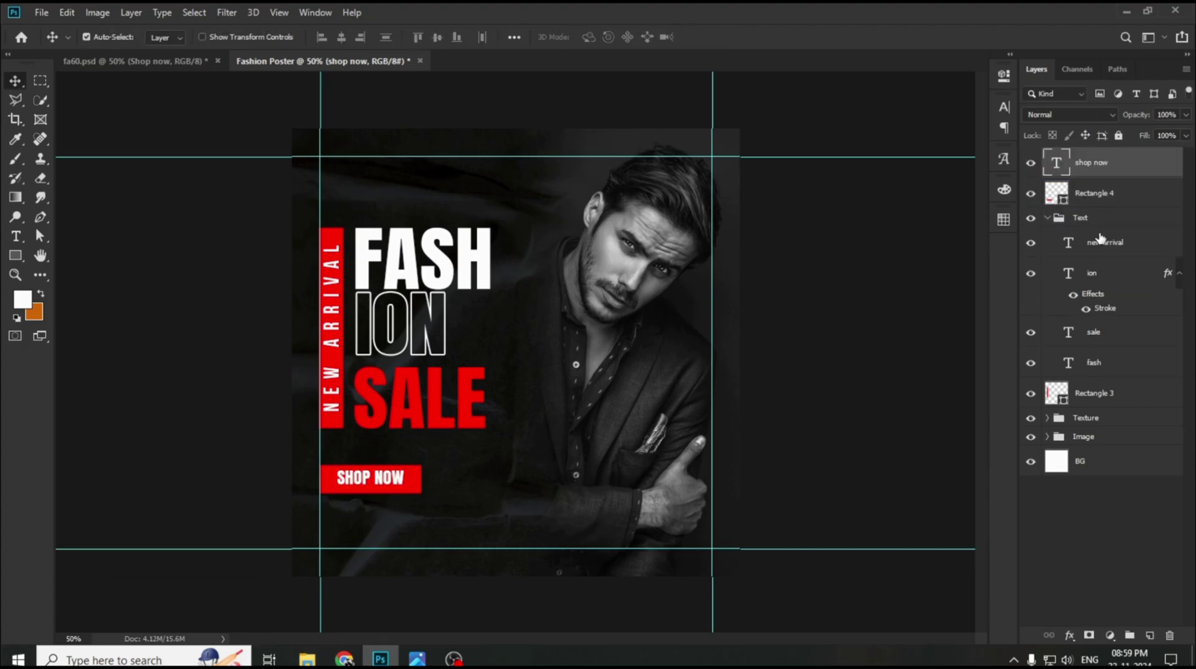
- Change the SHOP NOW text's font to Montserrat Black
{"action": "double_click", "coordinate": [373, 480]}
{"action": "left_click", "coordinate": [166, 36]}
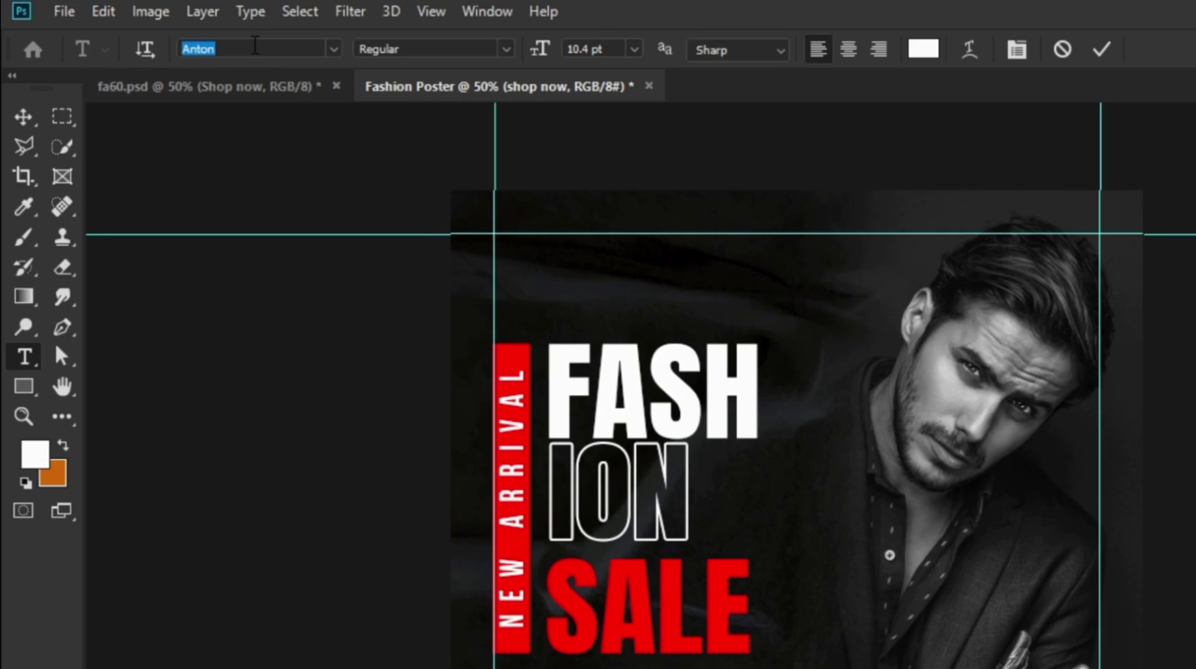
{"action": "type", "text": "mont"}
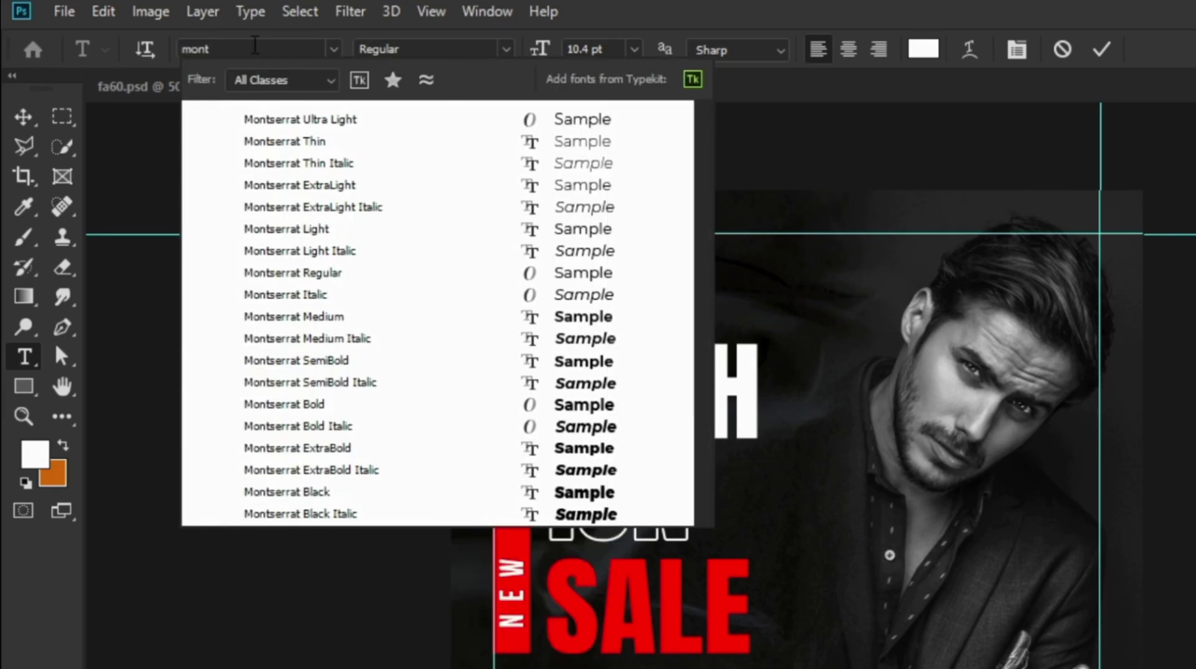
{"action": "left_click", "coordinate": [297, 491]}
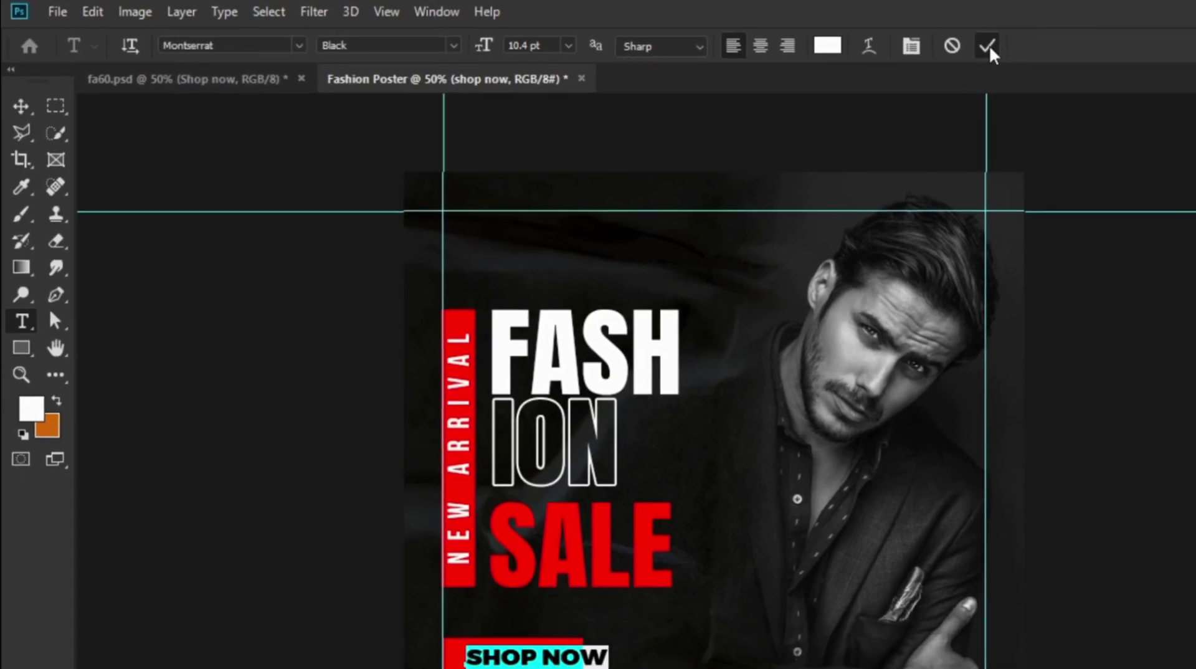
{"action": "left_click", "coordinate": [1100, 50]}
{"action": "key", "text": "v"}
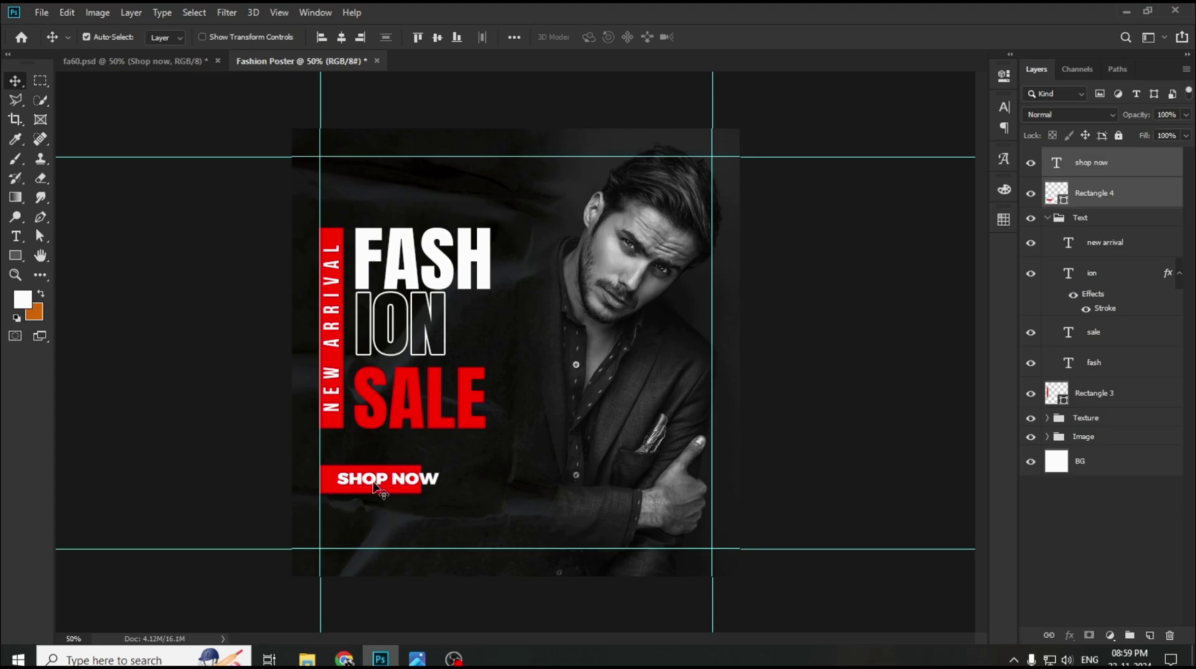
- Align the shop now text and Rectangle 4 to the selection by their horizontal and vertical centers
{"action": "left_click", "coordinate": [514, 37]}
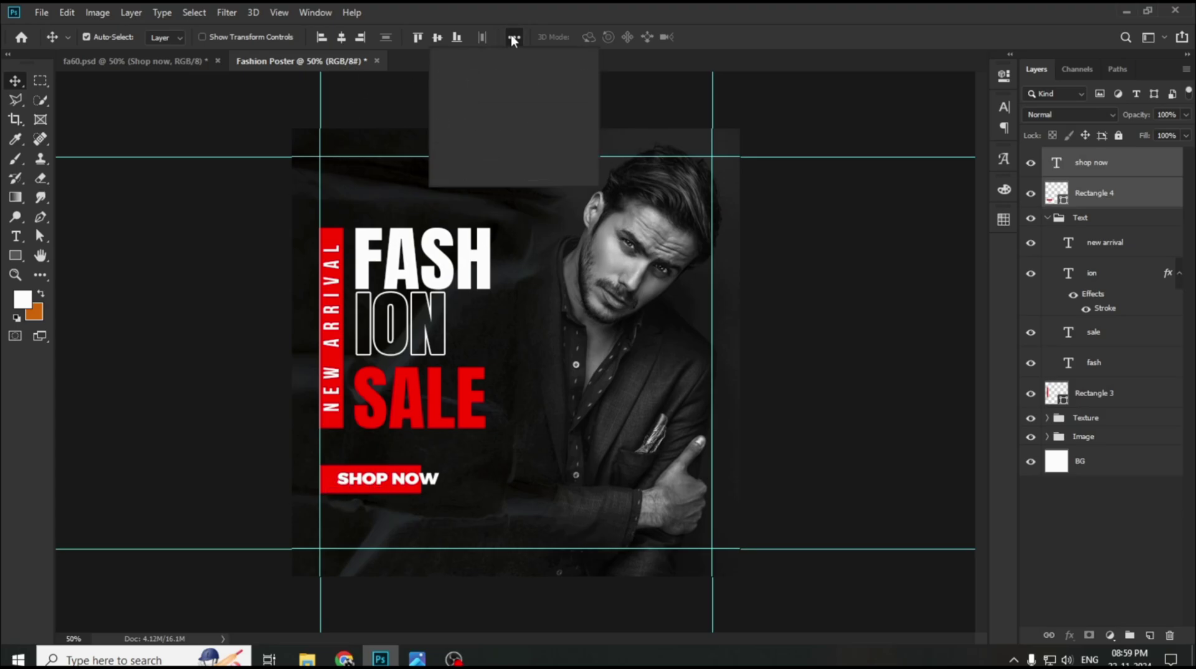
{"action": "left_click", "coordinate": [567, 178]}
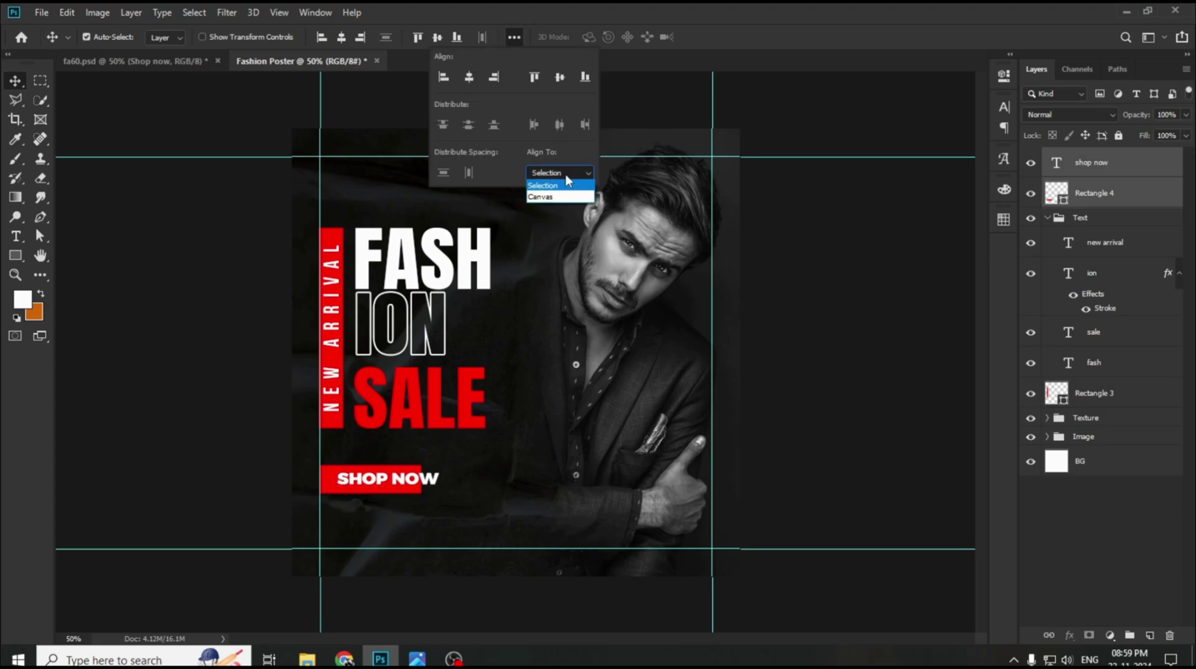
{"action": "left_click", "coordinate": [560, 187]}
{"action": "left_click", "coordinate": [469, 76]}
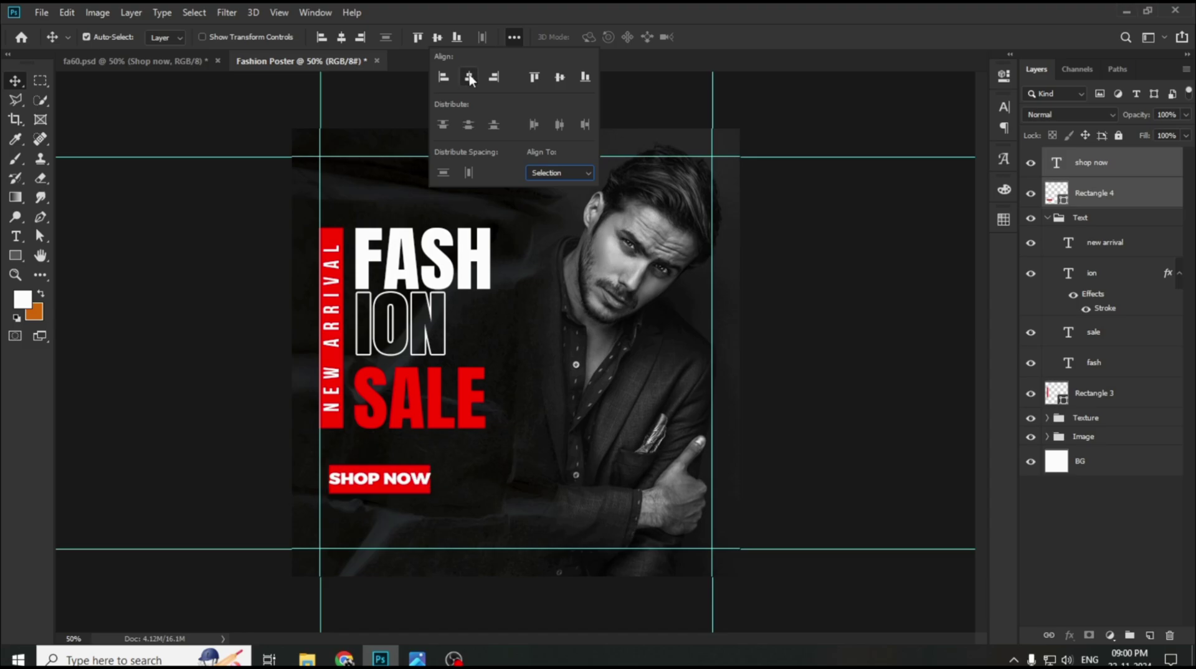
{"action": "left_click", "coordinate": [561, 77]}
{"action": "left_click", "coordinate": [229, 330]}
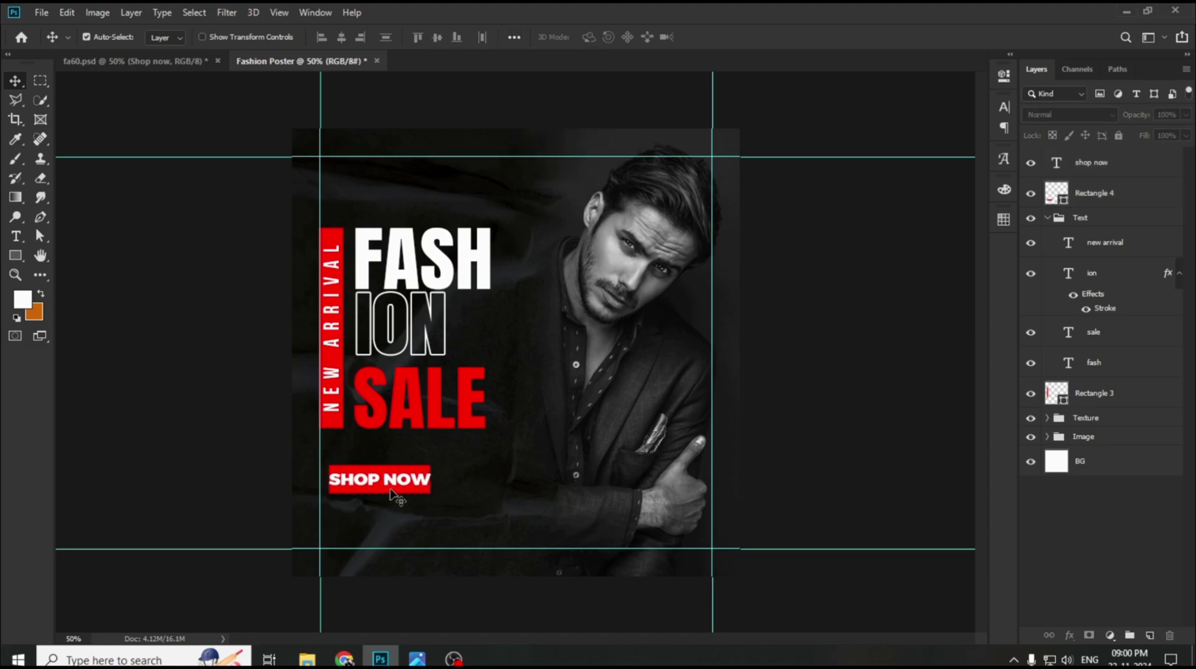
- Scale the SHOP NOW text down to fit inside its red button, and shift text and button slightly left together
{"action": "left_click", "coordinate": [396, 482]}
{"action": "key", "text": "ctrl+t"}
{"action": "left_click_drag", "start_coordinate": [431, 495], "coordinate": [409, 487]}
{"action": "left_click", "coordinate": [716, 37]}
{"action": "left_click", "coordinate": [1115, 193], "text": "shift"}
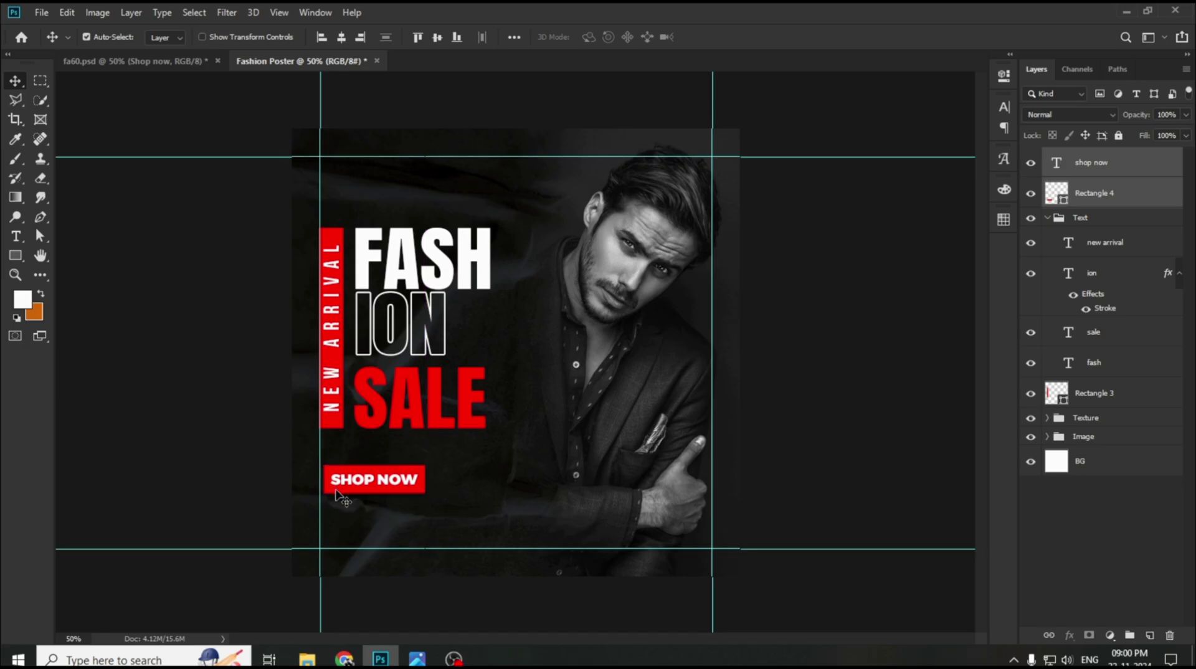
{"action": "left_click", "coordinate": [272, 379]}
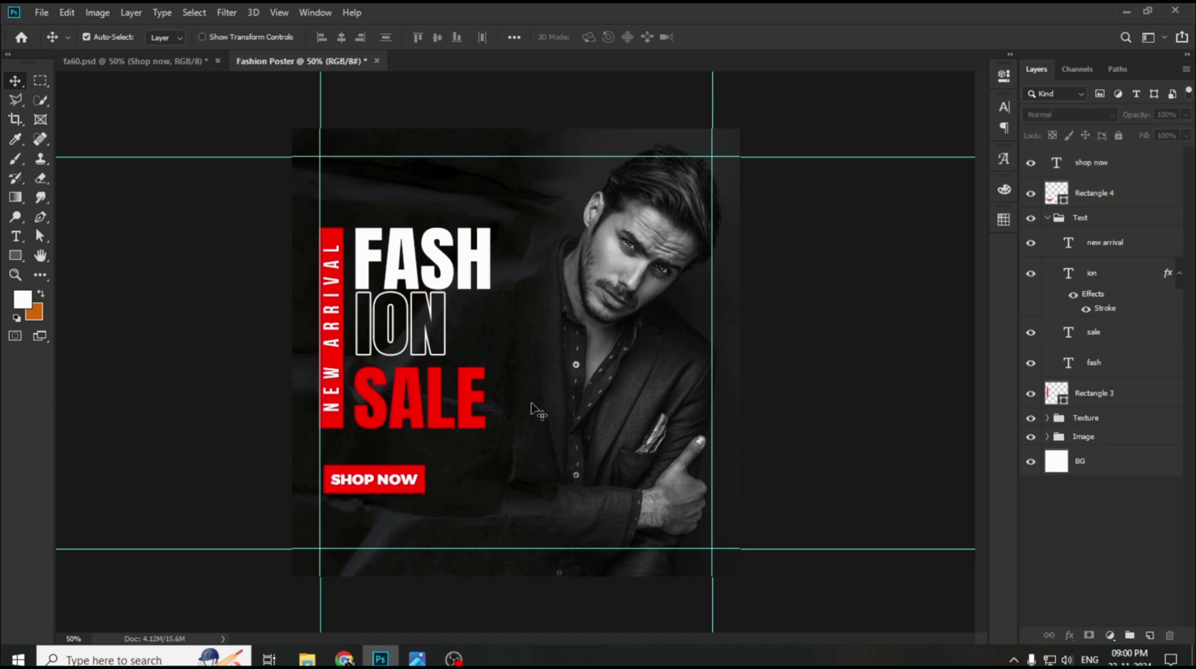
- Group the shop now text with Rectangle 4 and name the group Shop Now
{"action": "left_click", "coordinate": [1130, 171]}
{"action": "left_click", "coordinate": [1132, 196], "text": "shift"}
{"action": "key", "text": "ctrl+g"}
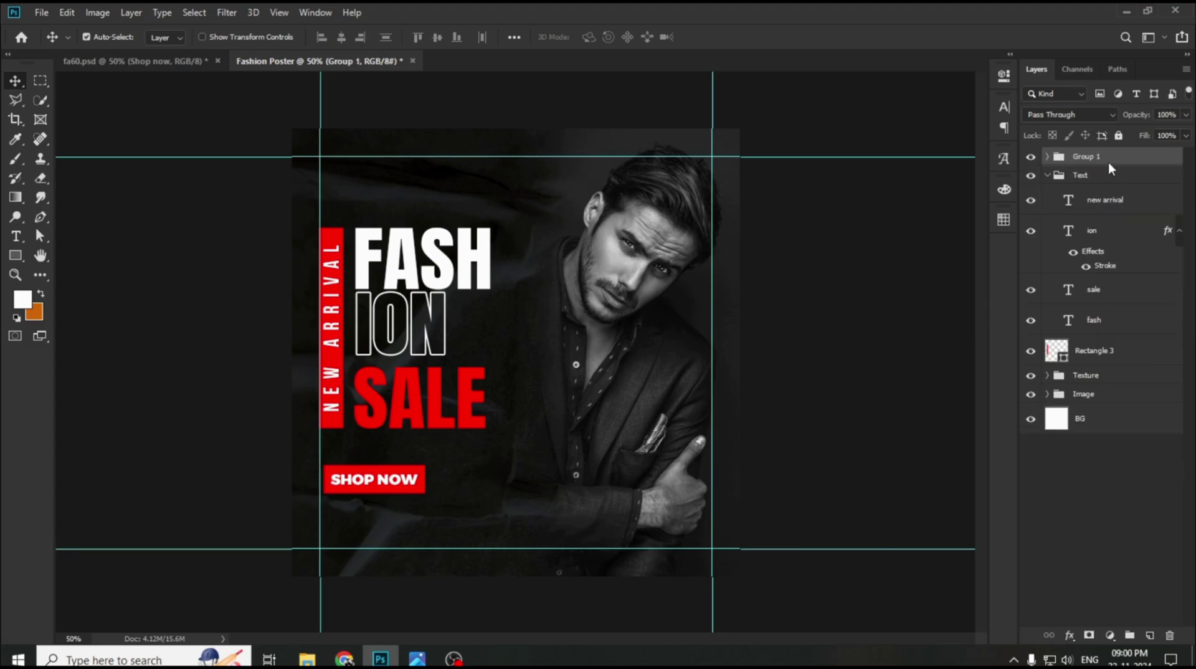
{"action": "double_click", "coordinate": [1084, 161]}
{"action": "key", "text": "Return"}
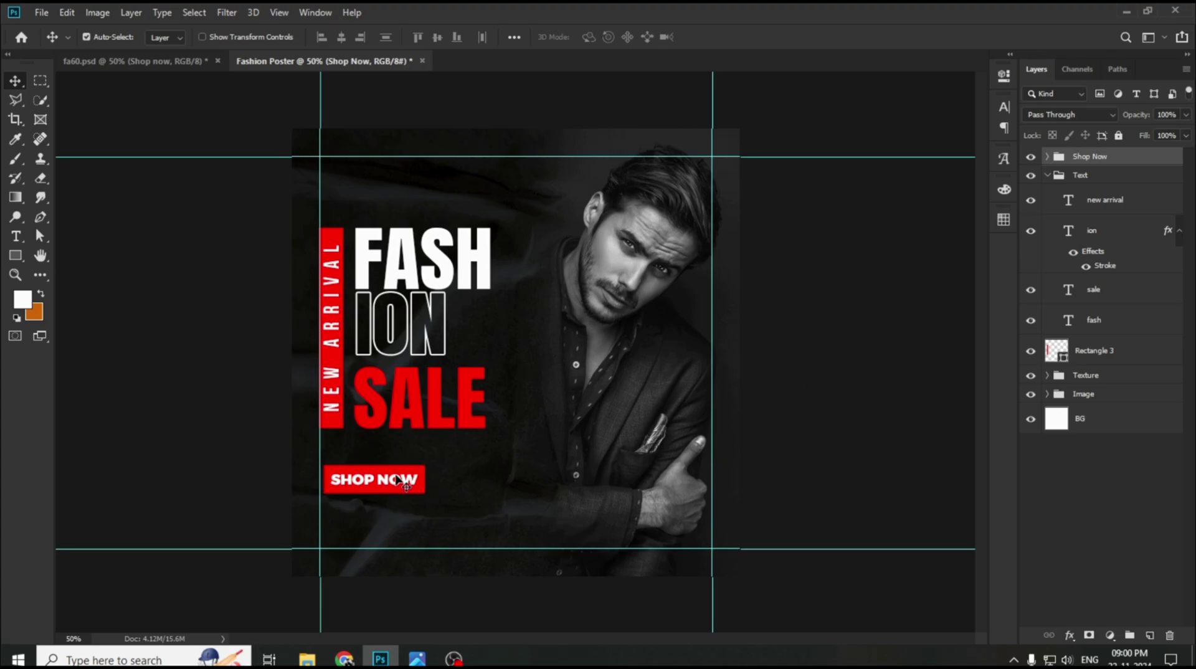
- Place Logo.png from the Fashion Poster folder, scaled to about 29.76% width and 29.49% height at the upper-left guide intersection
{"action": "mouse_move", "coordinate": [307, 659]}
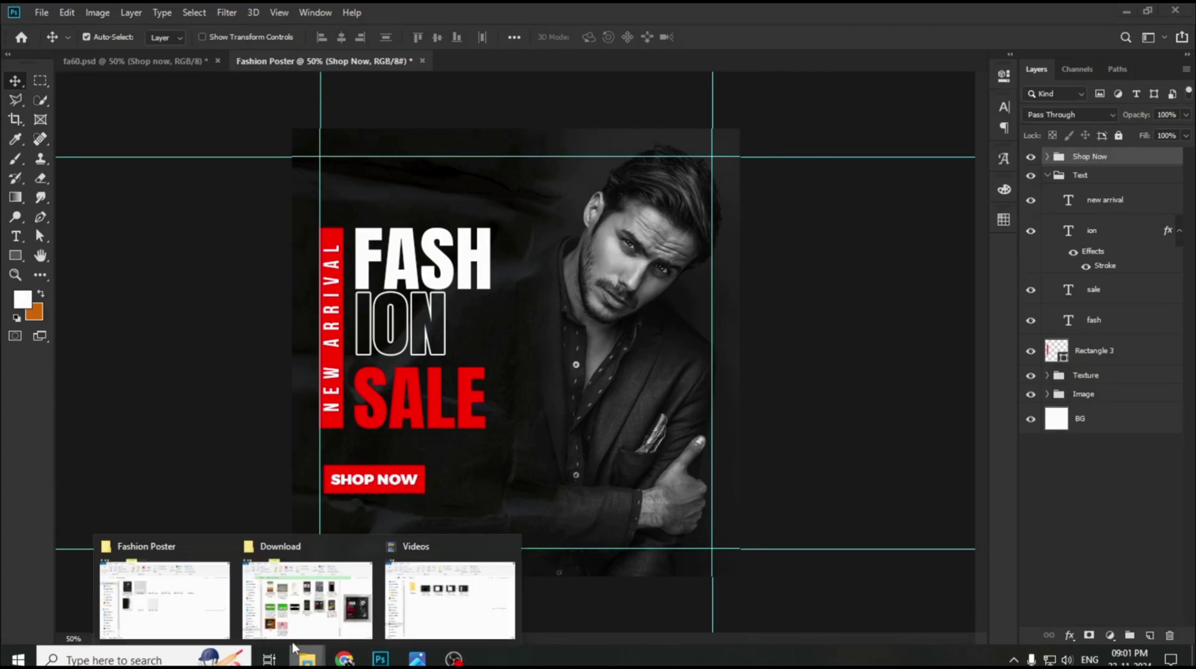
{"action": "left_click", "coordinate": [164, 603]}
{"action": "left_click_drag", "start_coordinate": [498, 265], "coordinate": [491, 232]}
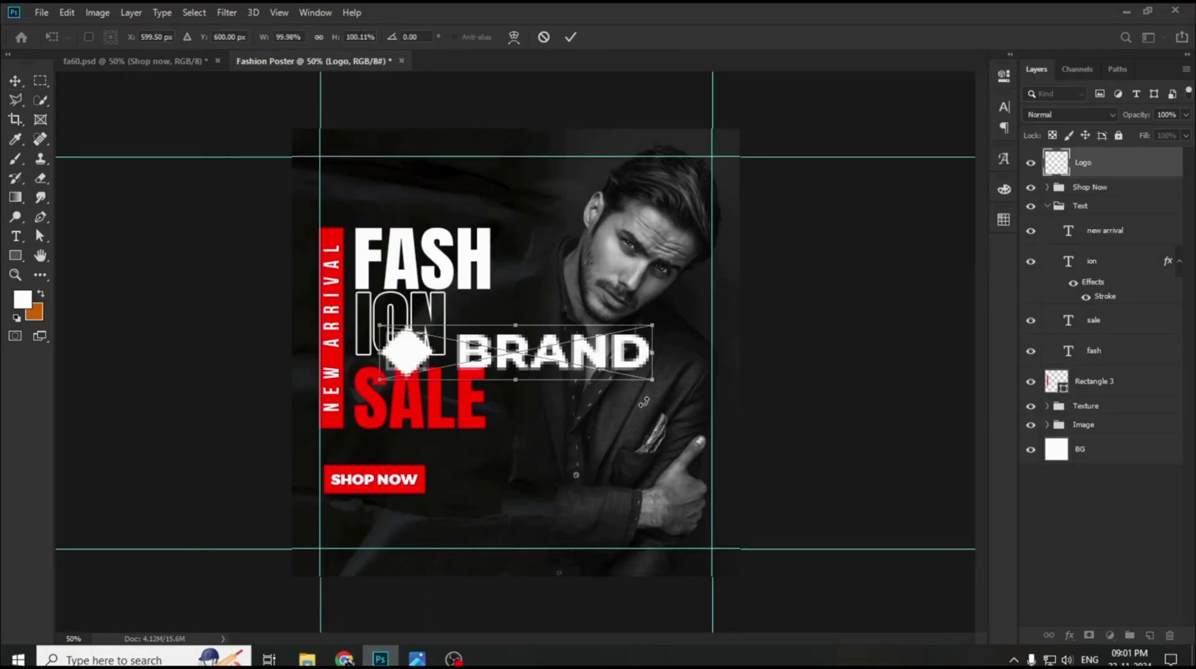
{"action": "left_click_drag", "start_coordinate": [654, 381], "coordinate": [402, 174]}
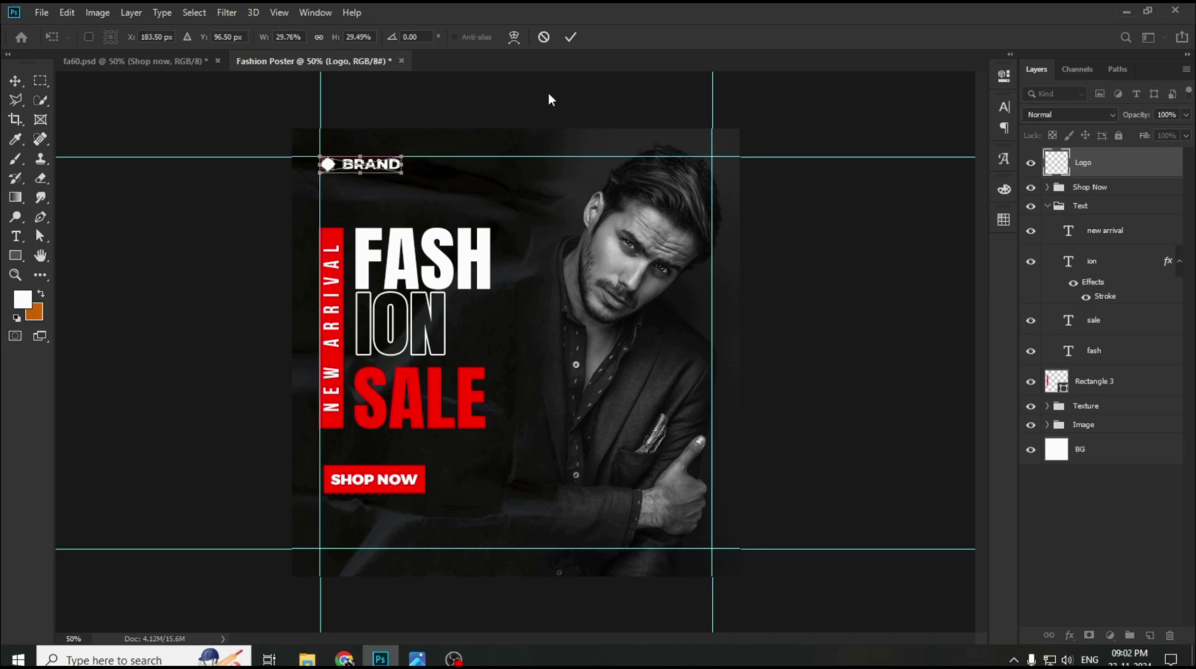
{"action": "left_click", "coordinate": [569, 38]}
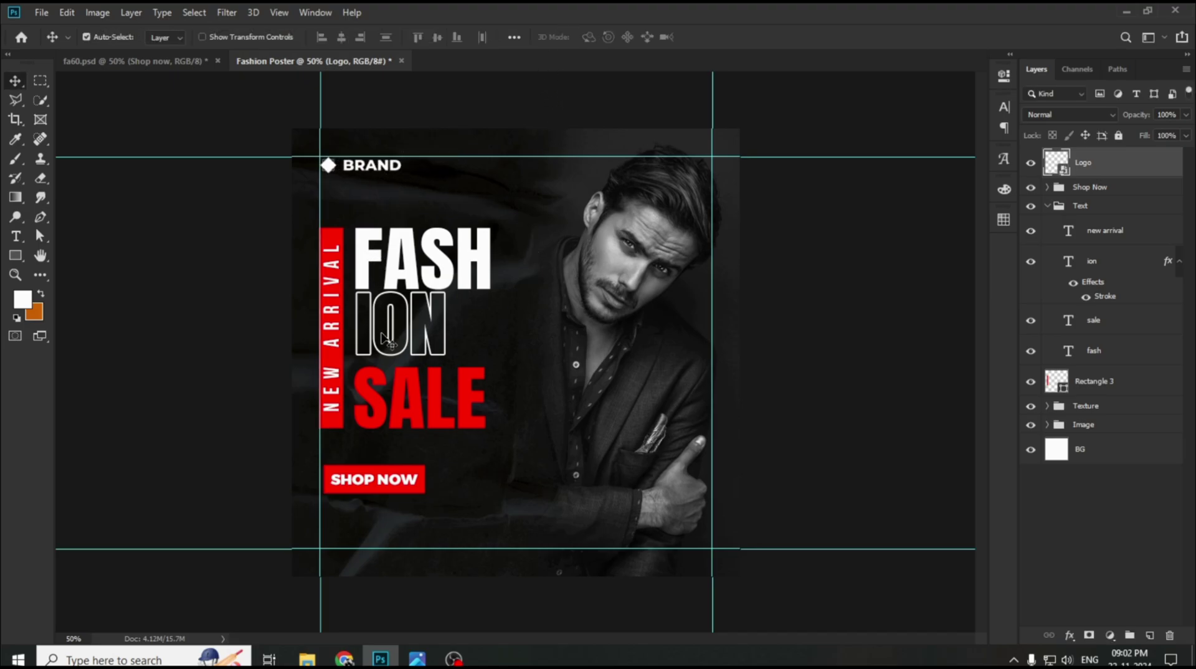
- Place Phone.png from the Fashion Poster folder below the SHOP NOW button, scaled to about 81.33% width and 82.29% height
{"action": "mouse_move", "coordinate": [307, 658]}
{"action": "left_click", "coordinate": [219, 597]}
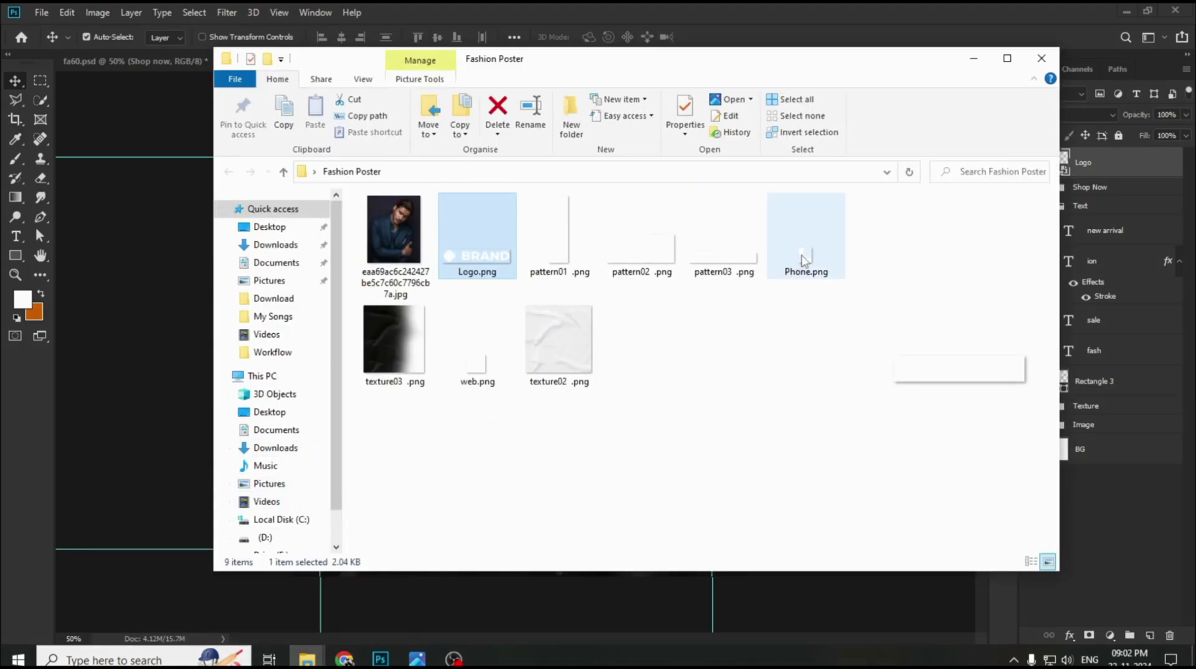
{"action": "left_click_drag", "start_coordinate": [804, 260], "coordinate": [487, 509]}
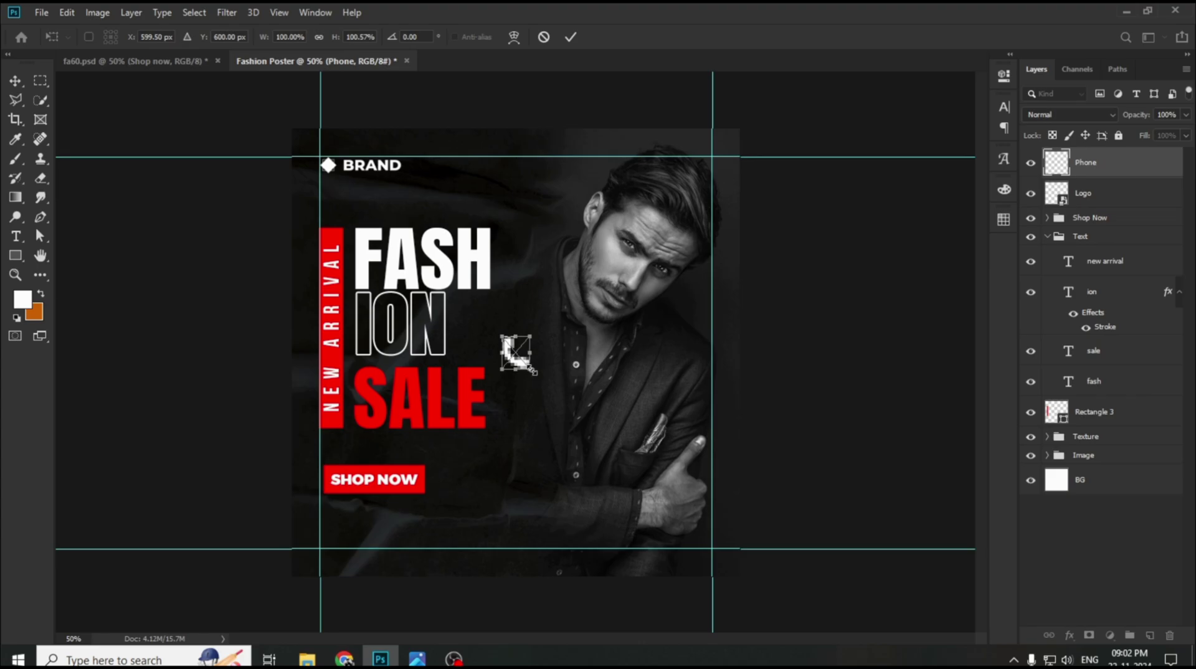
{"action": "left_click_drag", "start_coordinate": [531, 370], "coordinate": [342, 517]}
{"action": "scroll", "coordinate": [342, 517], "scroll_direction": "up", "scroll_amount": 5}
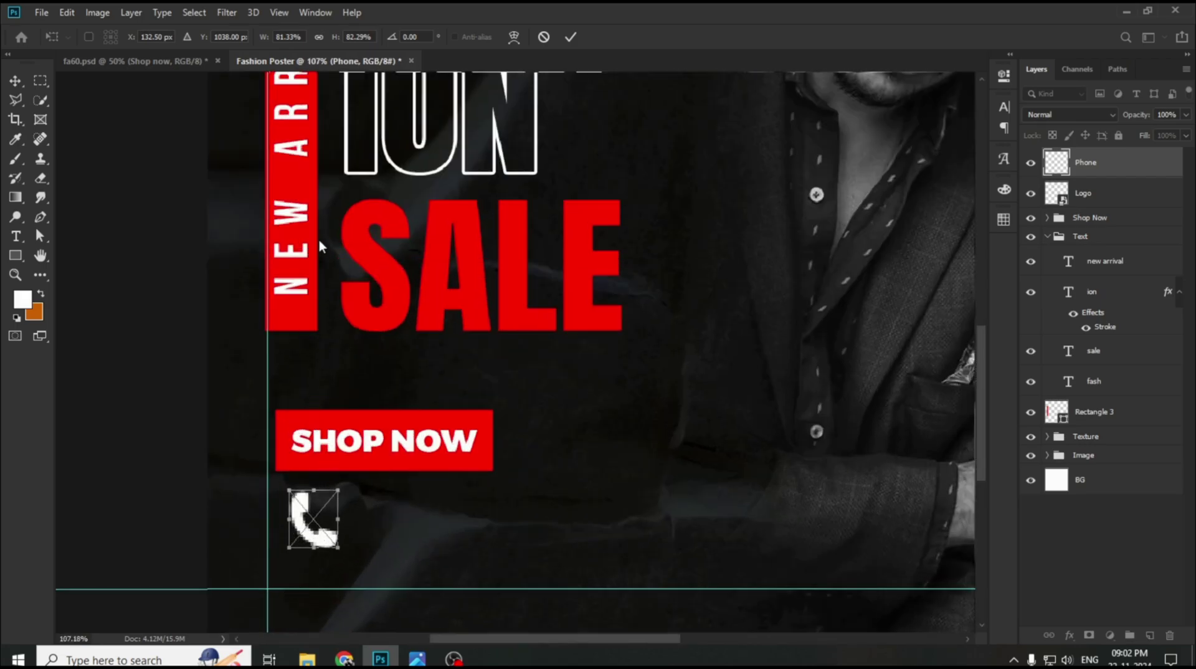
{"action": "key", "text": "Return"}
- Shift the Text group and Rectangle 3 together so the NEW ARRIVAL bar sits flush against the left vertical guide
{"action": "left_click", "coordinate": [1093, 237]}
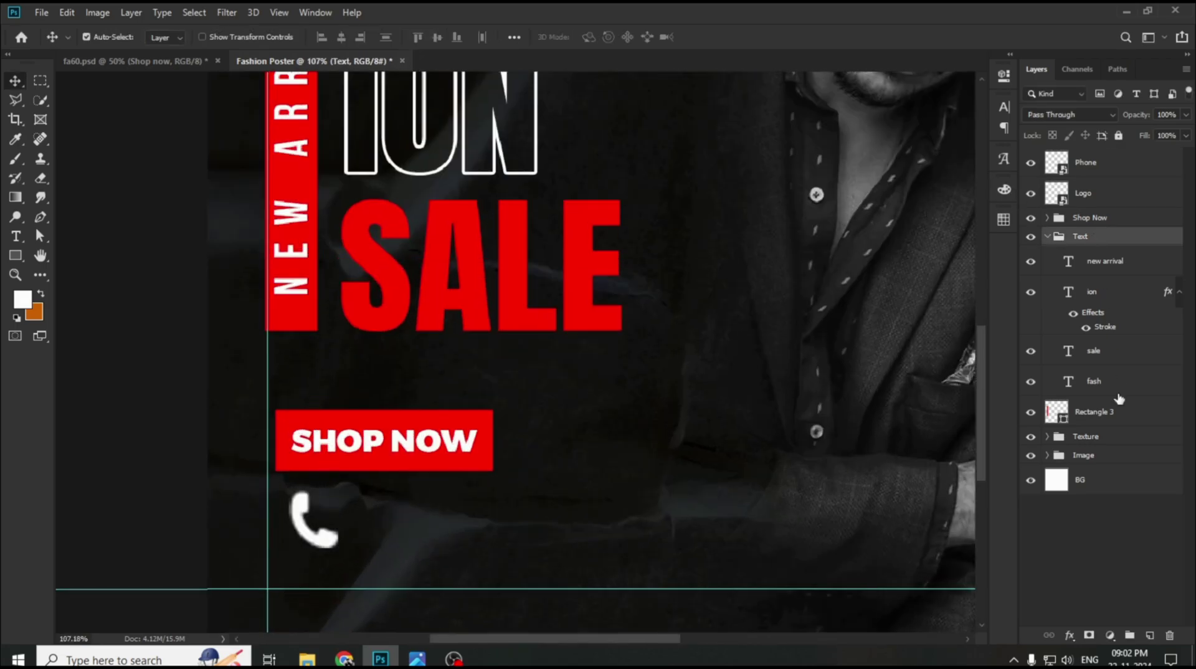
{"action": "left_click", "coordinate": [1116, 411], "text": "shift"}
{"action": "key", "text": "ctrl+t"}
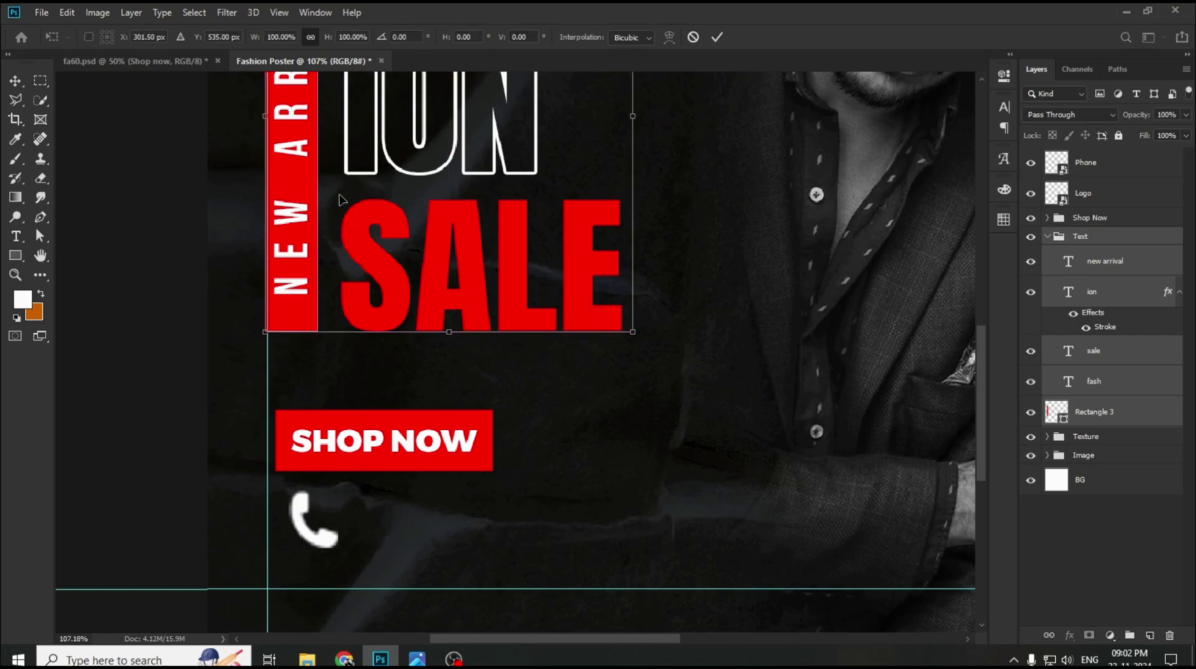
{"action": "left_click_drag", "start_coordinate": [306, 185], "coordinate": [309, 185]}
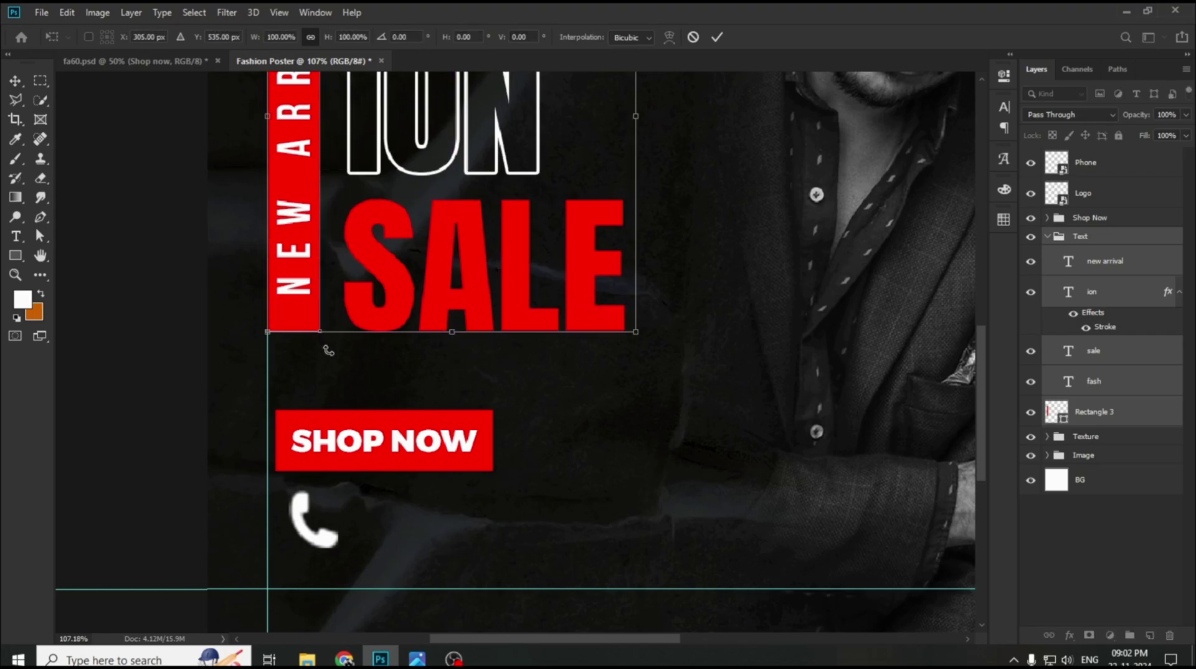
{"action": "left_click", "coordinate": [717, 38]}
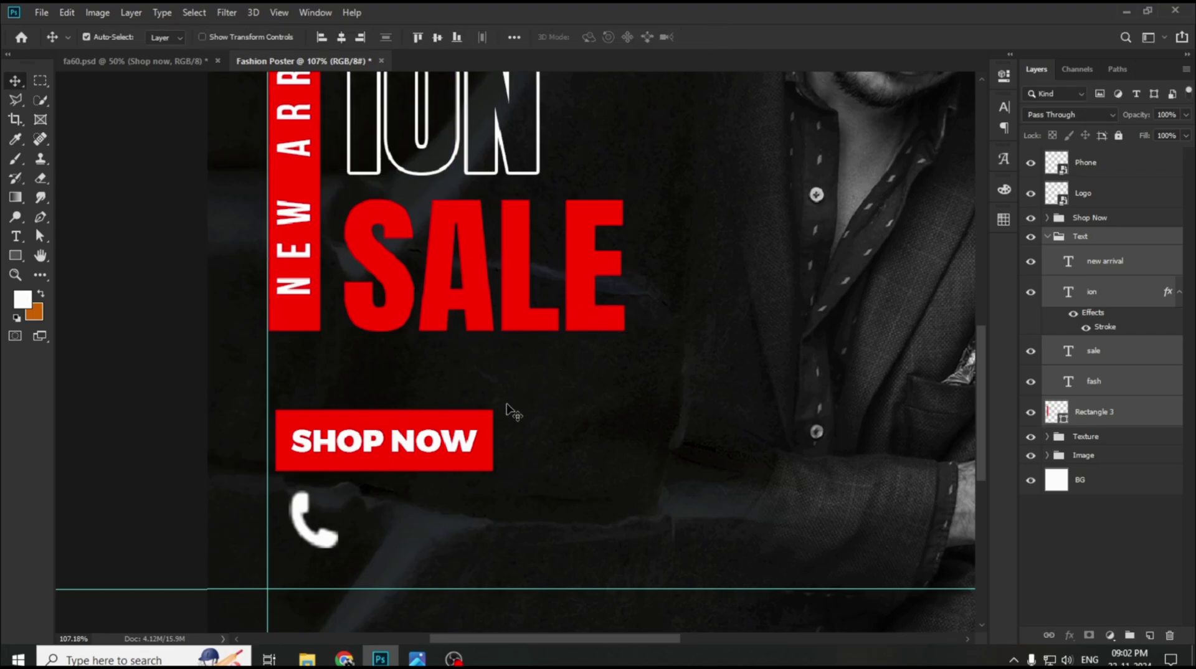
- Move the shop now text and Rectangle 4 together so the red button's edge meets the left vertical guide
{"action": "left_click", "coordinate": [485, 428]}
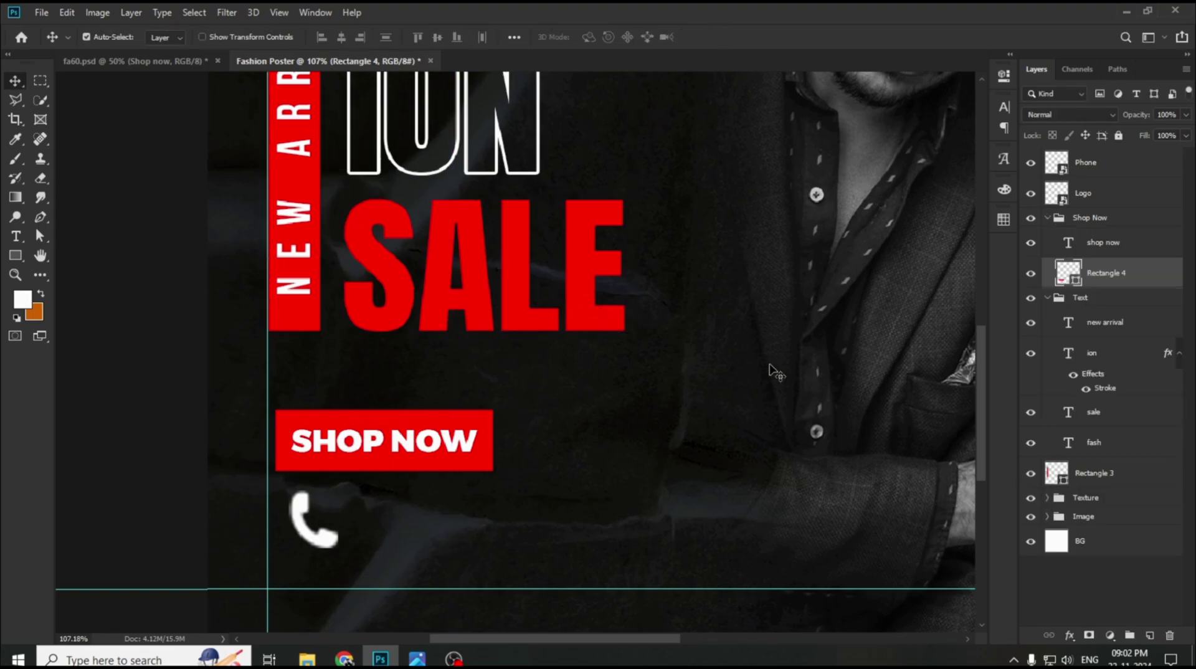
{"action": "left_click", "coordinate": [1115, 246], "text": "shift"}
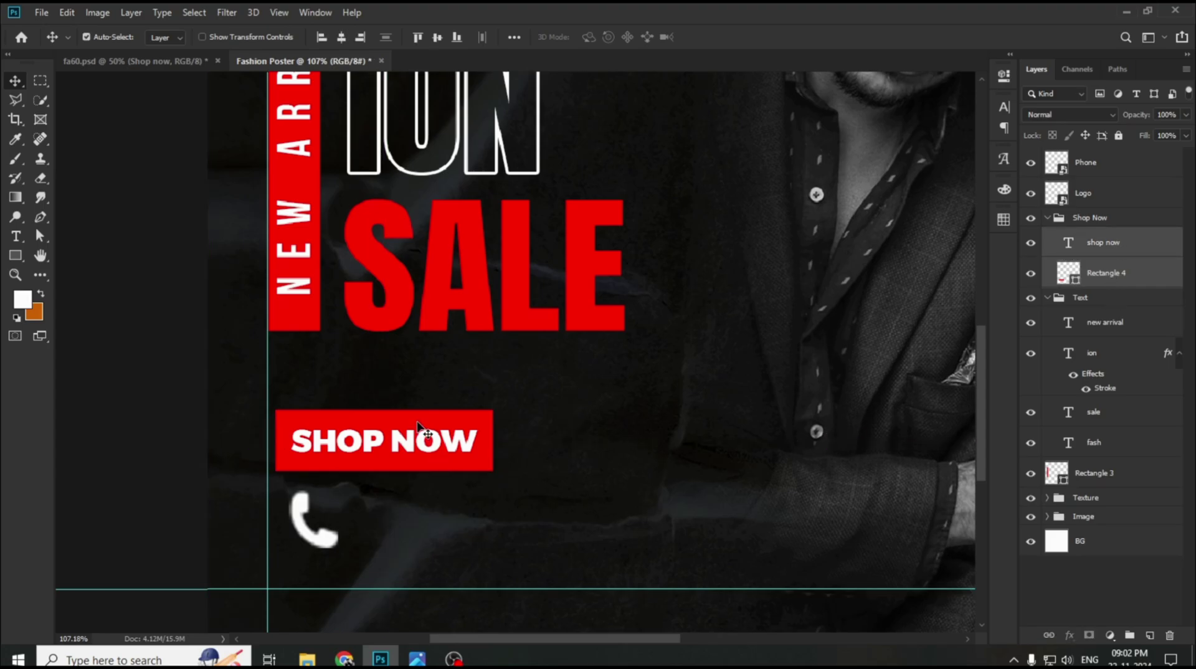
{"action": "key", "text": "ctrl+t"}
{"action": "left_click_drag", "start_coordinate": [411, 425], "coordinate": [403, 426]}
{"action": "left_click", "coordinate": [717, 37]}
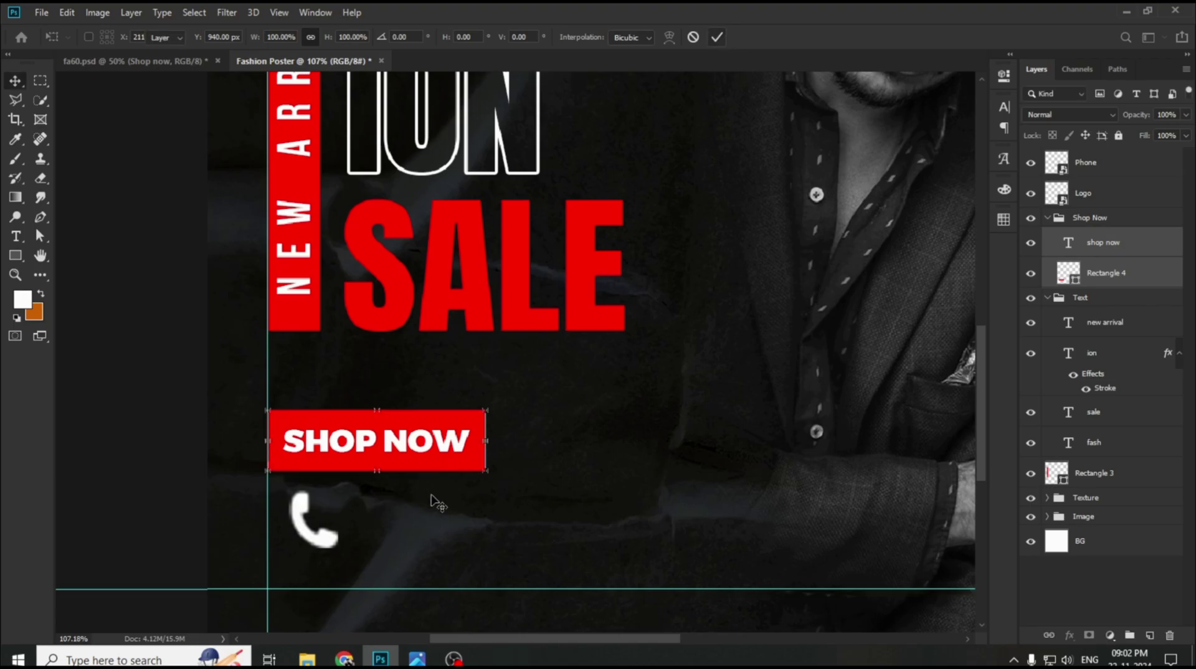
- Scale the Phone icon below the SHOP NOW button down to a smaller size
{"action": "left_click", "coordinate": [320, 523]}
{"action": "key", "text": "ctrl+t"}
{"action": "mouse_move", "coordinate": [341, 522]}
{"action": "left_mouse_down"}
{"action": "mouse_move", "coordinate": [324, 523]}
{"action": "mouse_move", "coordinate": [338, 530]}
{"action": "left_mouse_up"}
{"action": "left_click", "coordinate": [570, 37]}
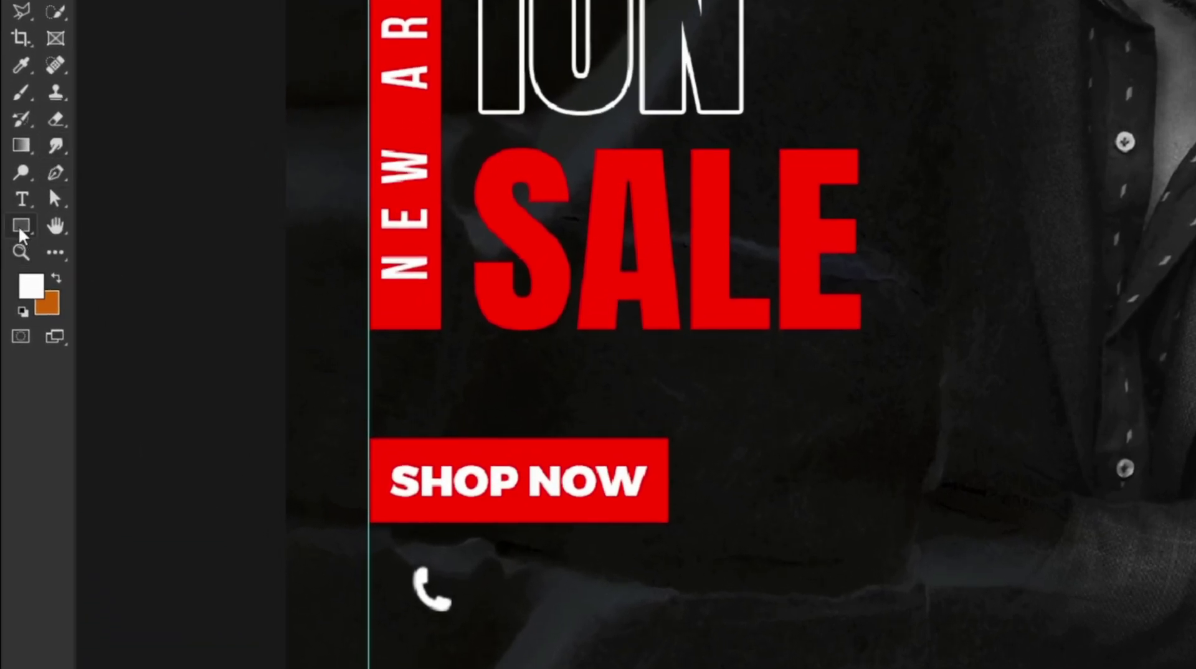
- Draw a 48 × 48 px circle beside the phone icon with the Ellipse tool and fill it with red
{"action": "left_click", "coordinate": [29, 228]}
{"action": "left_click", "coordinate": [106, 267]}
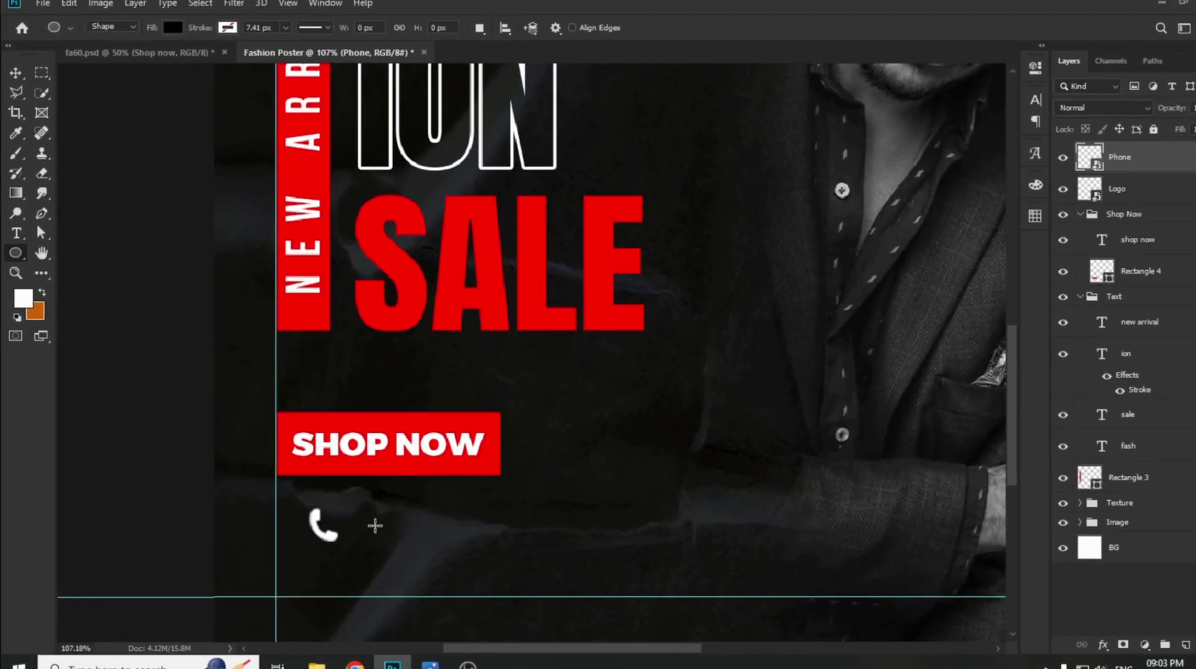
{"action": "left_click_drag", "start_coordinate": [375, 525], "coordinate": [395, 548]}
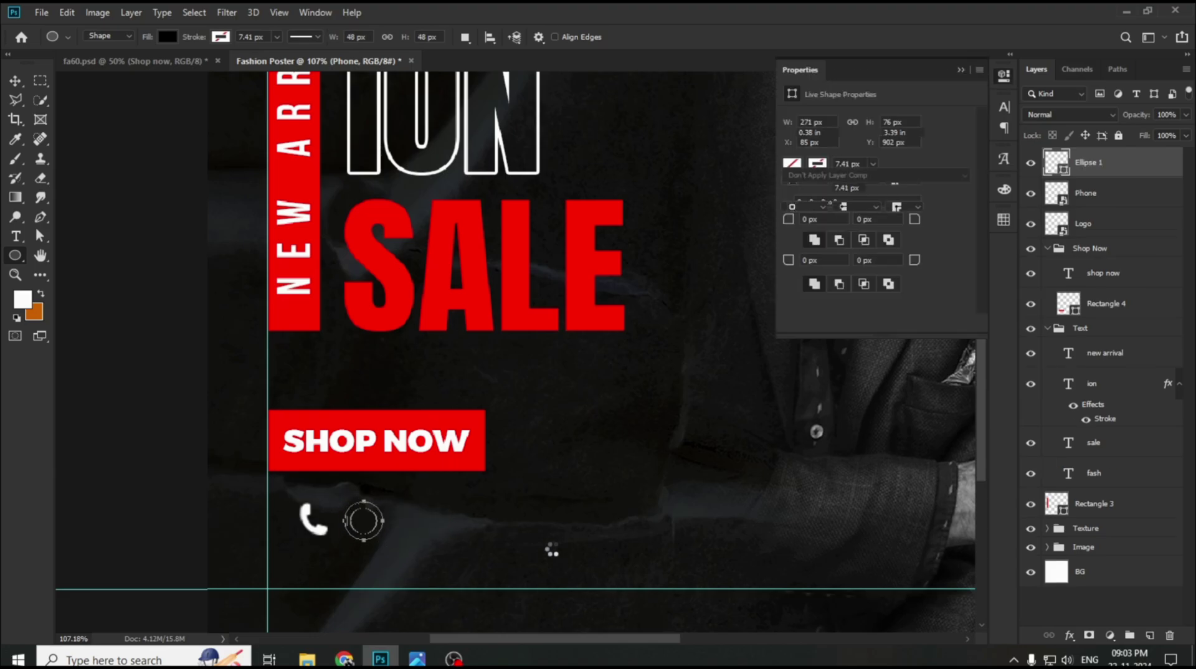
{"action": "left_click", "coordinate": [789, 188]}
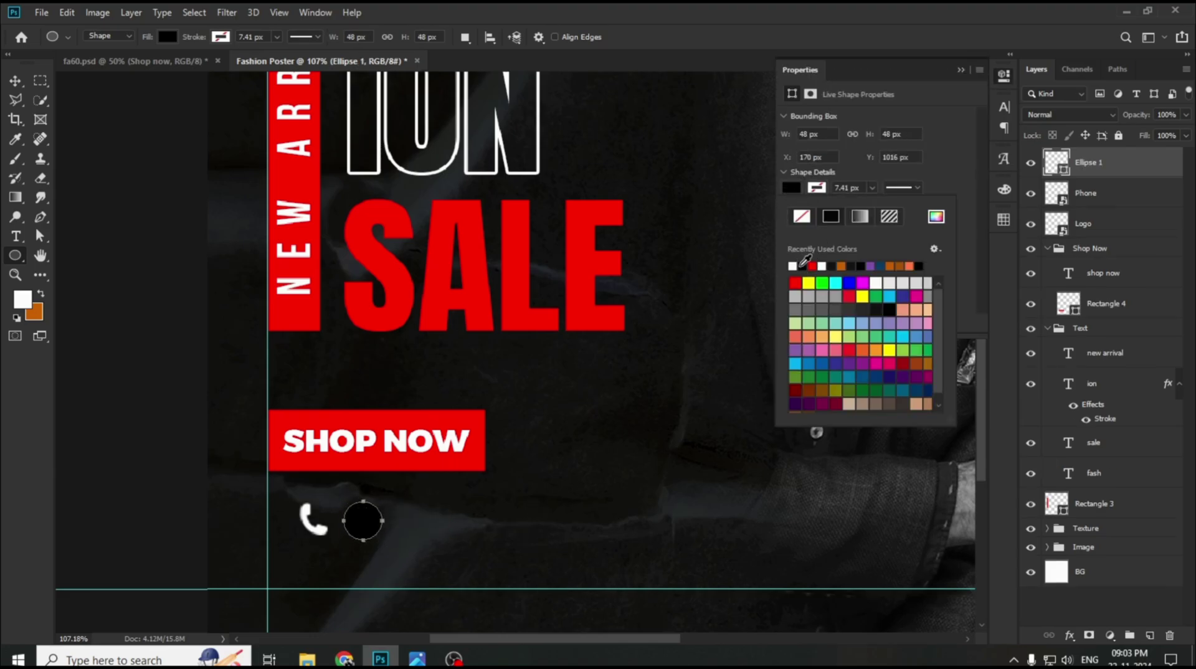
{"action": "left_click", "coordinate": [812, 266]}
{"action": "left_click", "coordinate": [959, 69]}
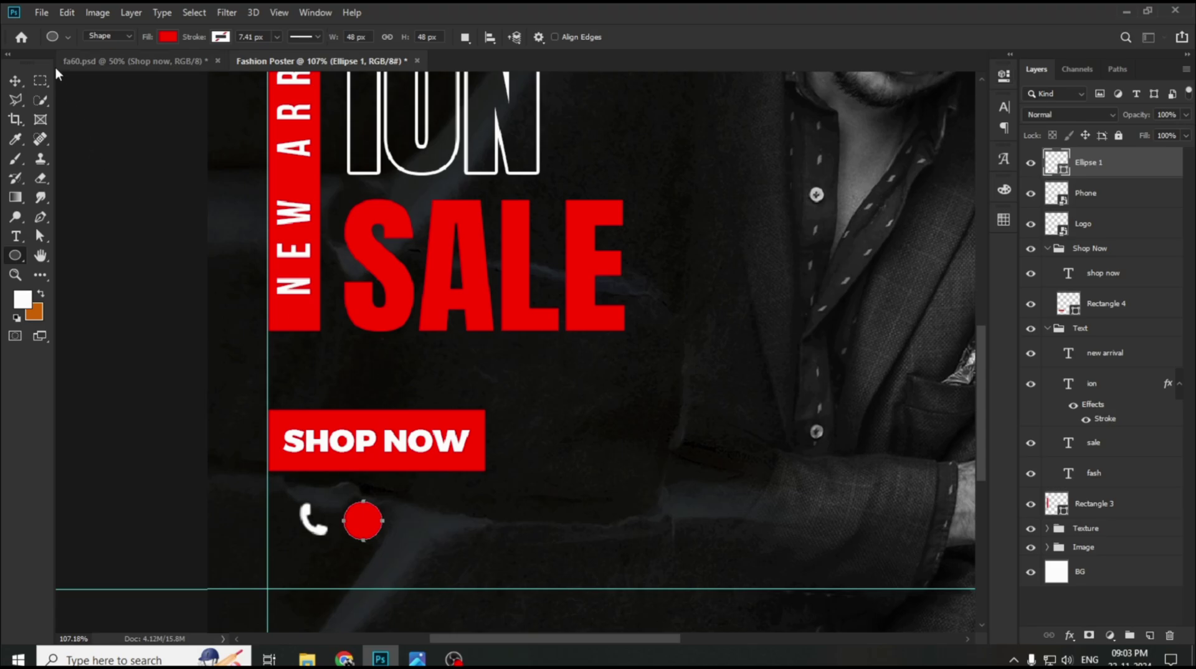
- Align the Phone icon and Ellipse 1 by their horizontal centers, and place Ellipse 1 beneath Phone in the layer order
{"action": "left_click", "coordinate": [17, 81]}
{"action": "left_click", "coordinate": [321, 532]}
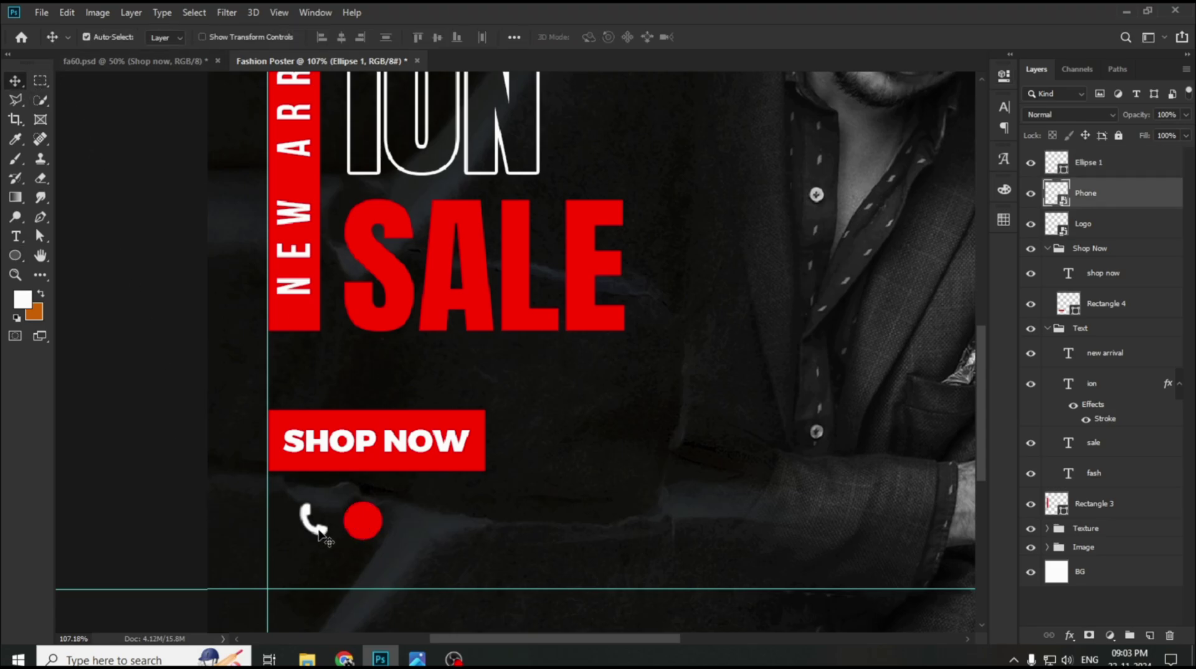
{"action": "left_click", "coordinate": [368, 525], "text": "shift"}
{"action": "left_click", "coordinate": [343, 37]}
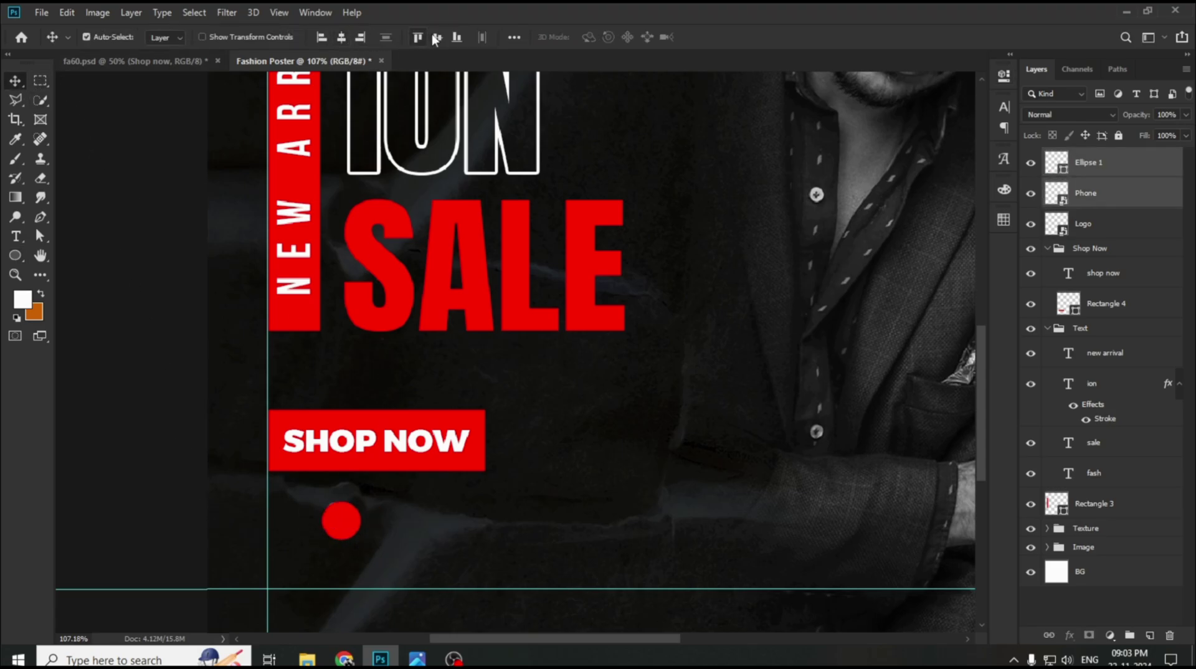
{"action": "left_click_drag", "start_coordinate": [1151, 166], "coordinate": [1109, 208]}
- Scale the Phone icon down to fit inside the red circle, and align both by their horizontal and vertical centers
{"action": "left_click", "coordinate": [341, 531]}
{"action": "scroll", "coordinate": [340, 532], "scroll_direction": "up", "scroll_amount": 2}
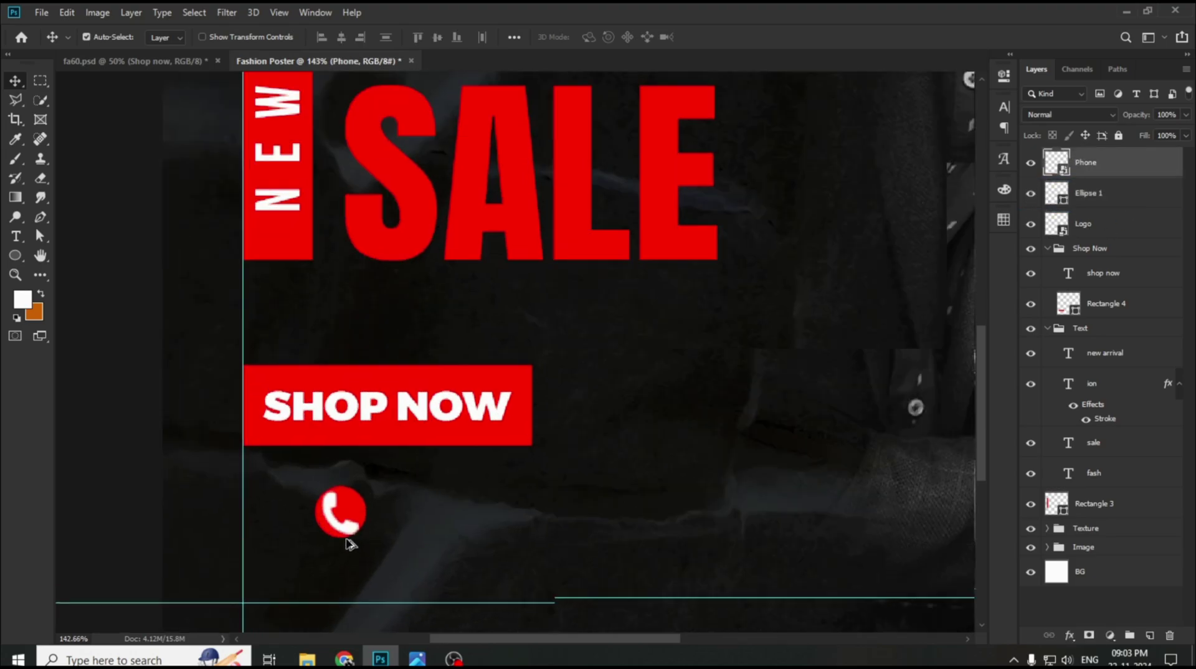
{"action": "key", "text": "ctrl+t"}
{"action": "left_click_drag", "start_coordinate": [360, 540], "coordinate": [353, 530]}
{"action": "key", "text": "Return"}
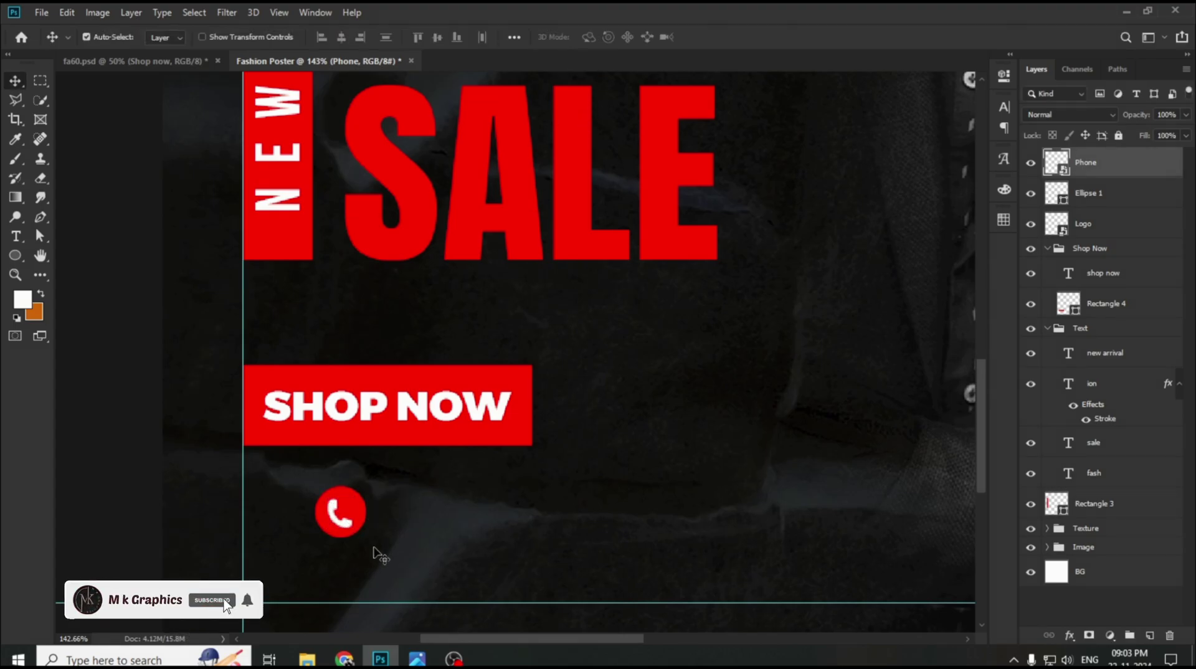
{"action": "left_click", "coordinate": [360, 514], "text": "shift"}
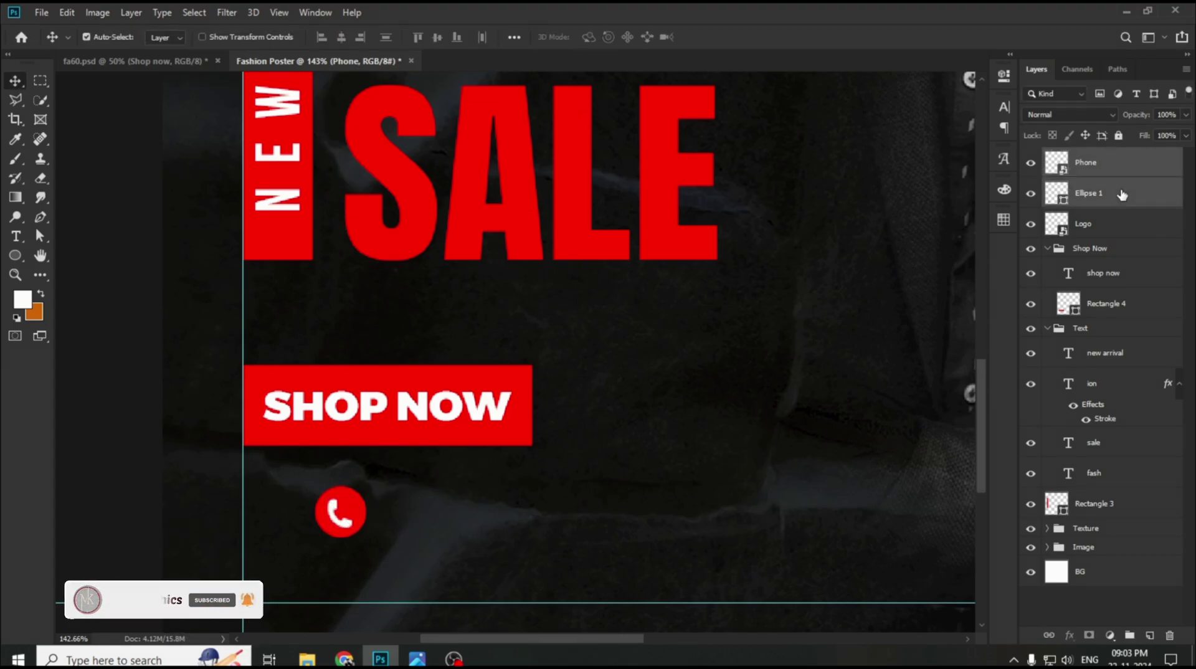
{"action": "left_click", "coordinate": [341, 41]}
{"action": "left_click", "coordinate": [437, 40]}
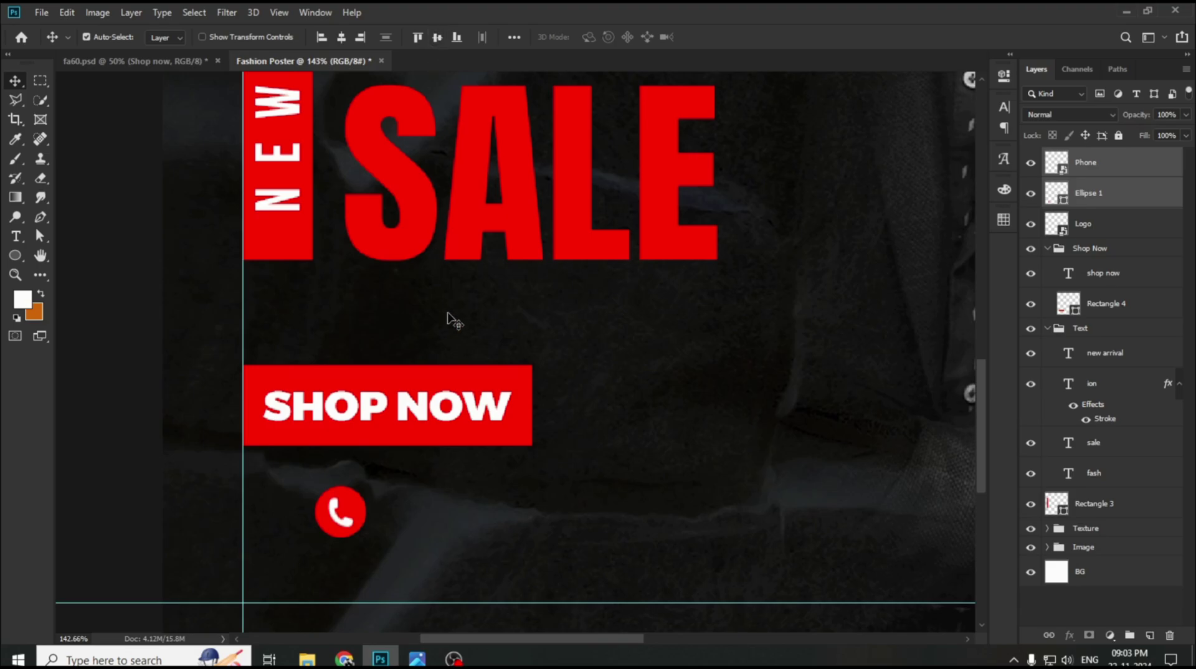
- Move the phone icon and its circle against the left vertical guide, and duplicate the red circle directly below it
{"action": "left_click_drag", "start_coordinate": [366, 514], "coordinate": [283, 572]}
{"action": "left_click", "coordinate": [298, 510]}
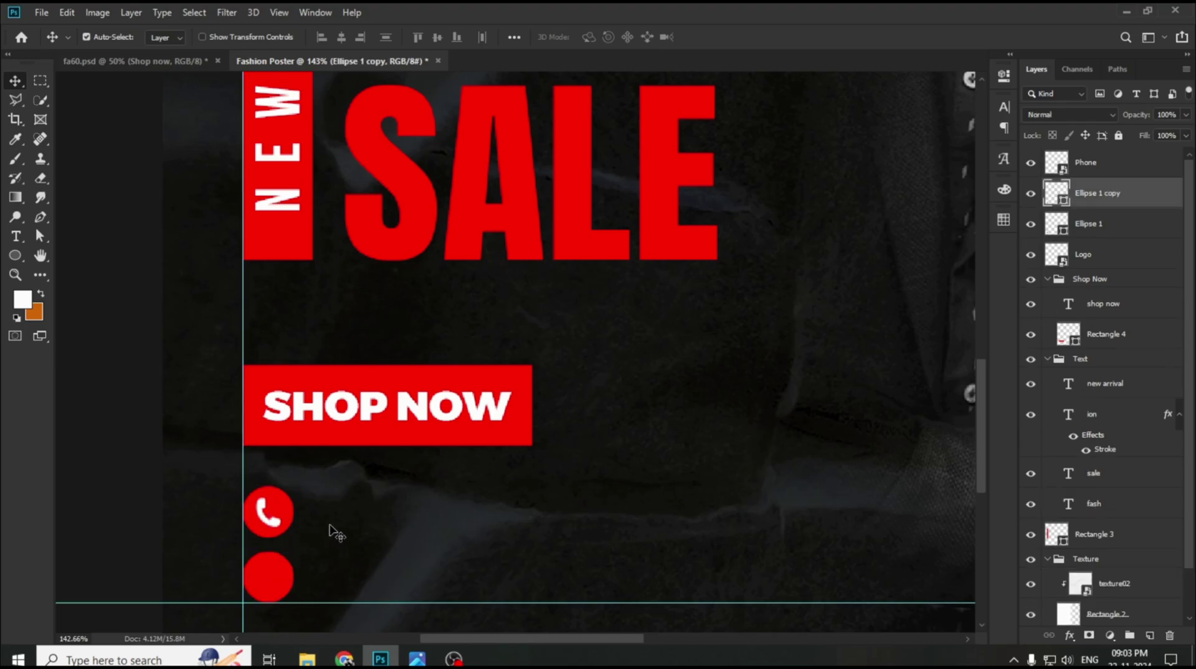
- Place web.png from the Fashion Poster folder inside the lower red circle, scaled to about 31.68% width and 31.00% height
{"action": "mouse_move", "coordinate": [307, 659]}
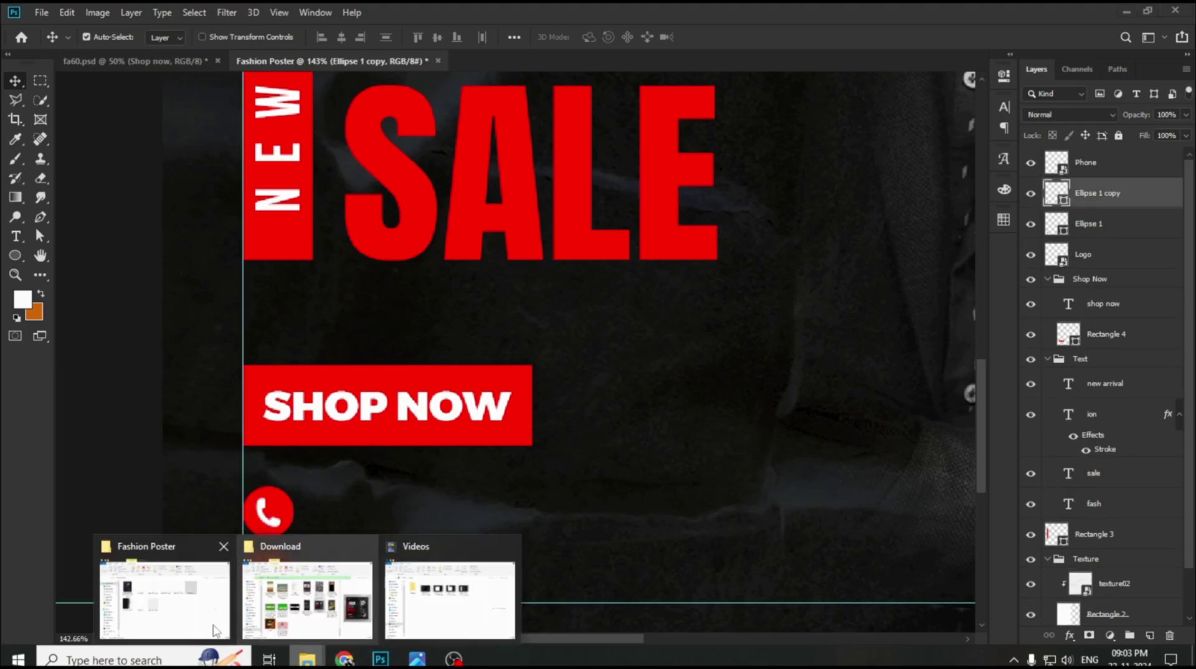
{"action": "left_click", "coordinate": [215, 629]}
{"action": "left_click", "coordinate": [486, 386]}
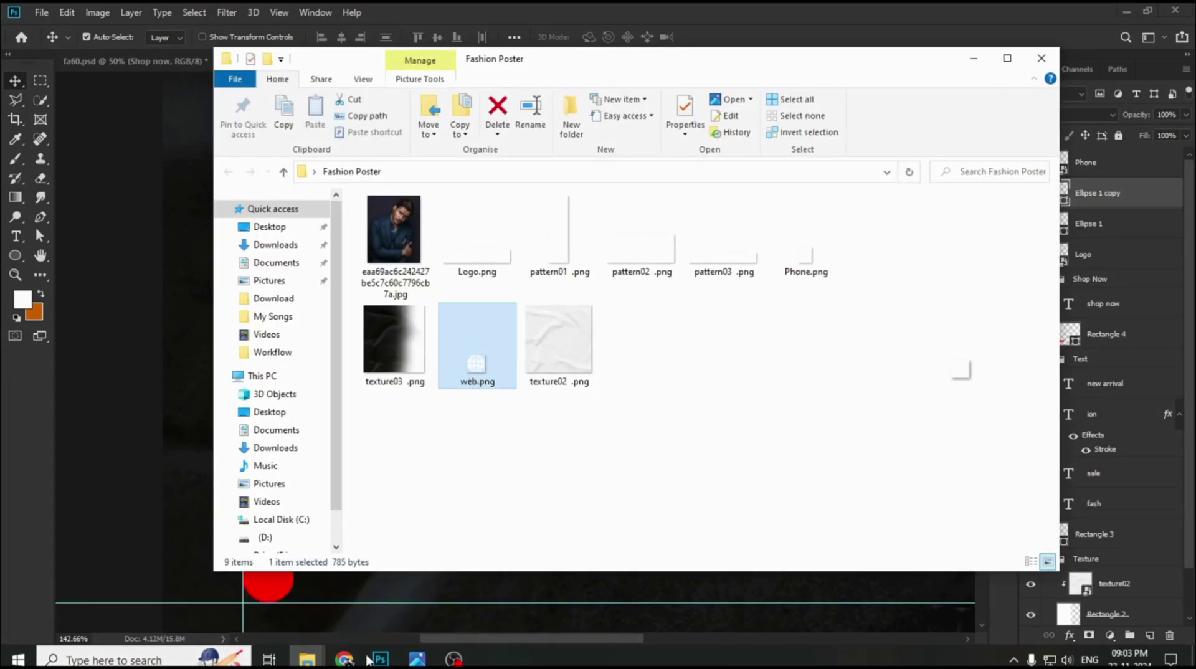
{"action": "left_click_drag", "start_coordinate": [369, 659], "coordinate": [430, 551]}
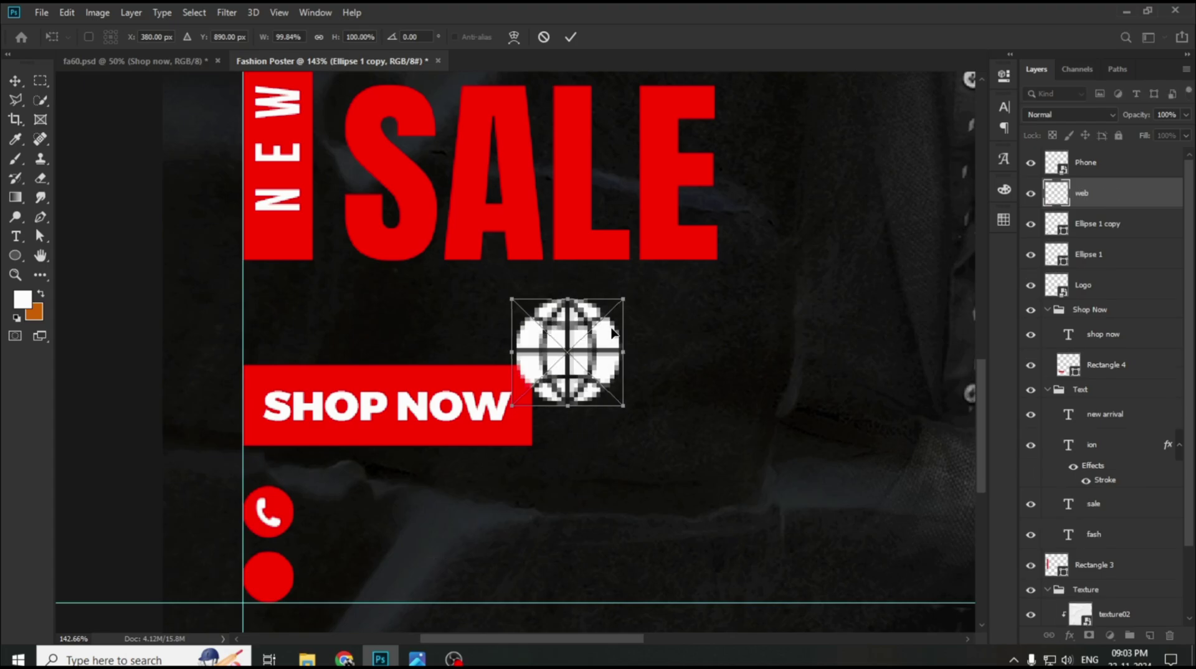
{"action": "left_click_drag", "start_coordinate": [623, 300], "coordinate": [274, 577]}
{"action": "left_click_drag", "start_coordinate": [283, 595], "coordinate": [284, 596]}
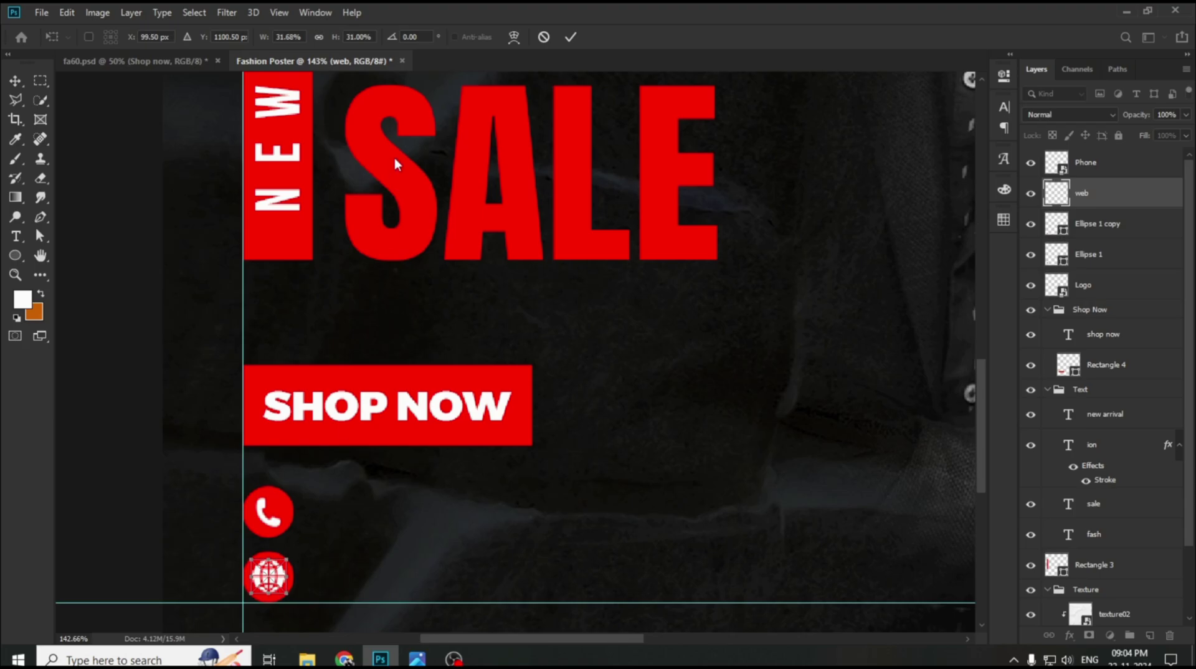
{"action": "left_click", "coordinate": [569, 37]}
{"action": "left_click", "coordinate": [1130, 163], "text": "shift"}
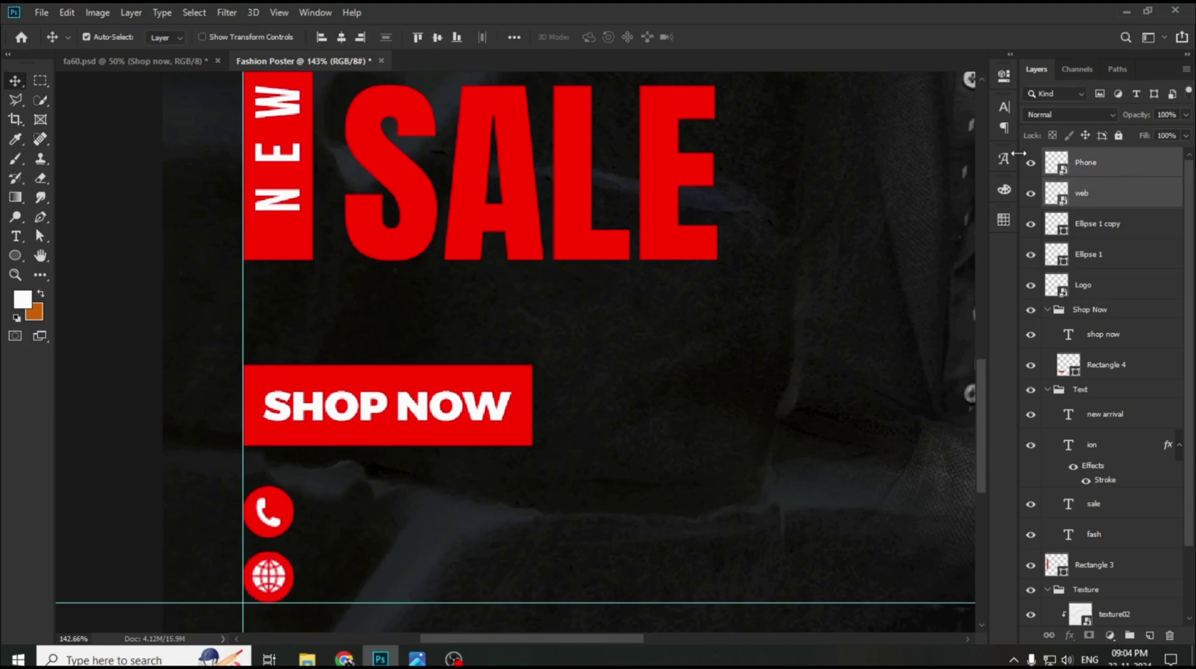
{"action": "left_click", "coordinate": [1136, 202]}
{"action": "left_click", "coordinate": [1102, 226], "text": "shift"}
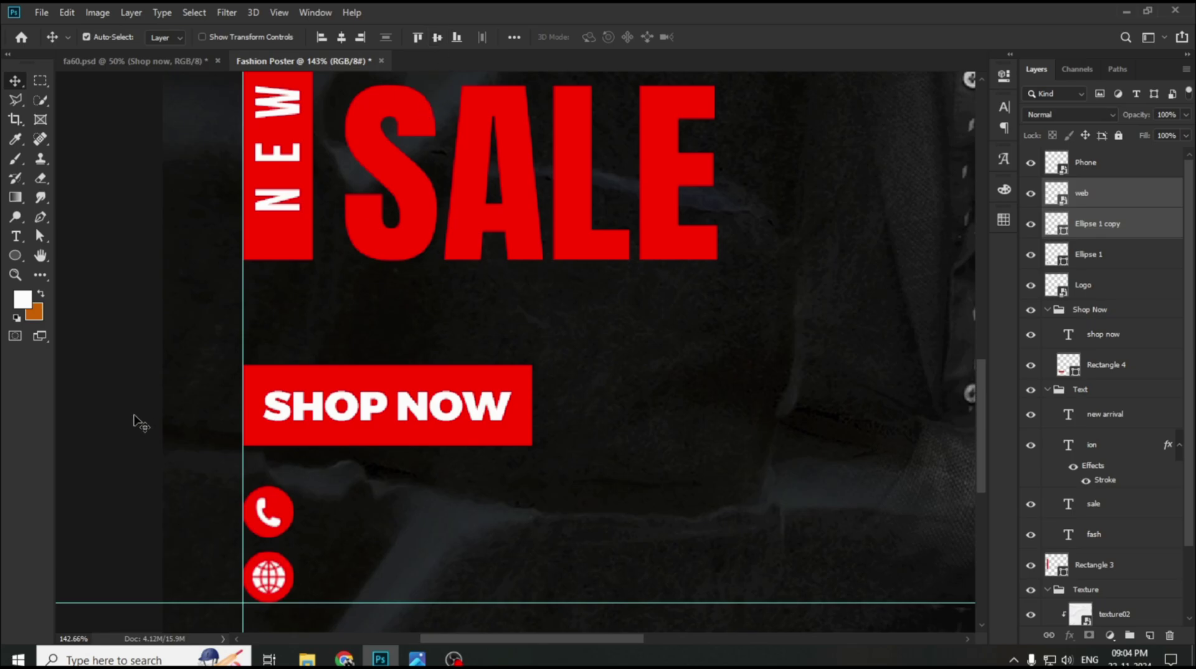
{"action": "left_click", "coordinate": [106, 423]}
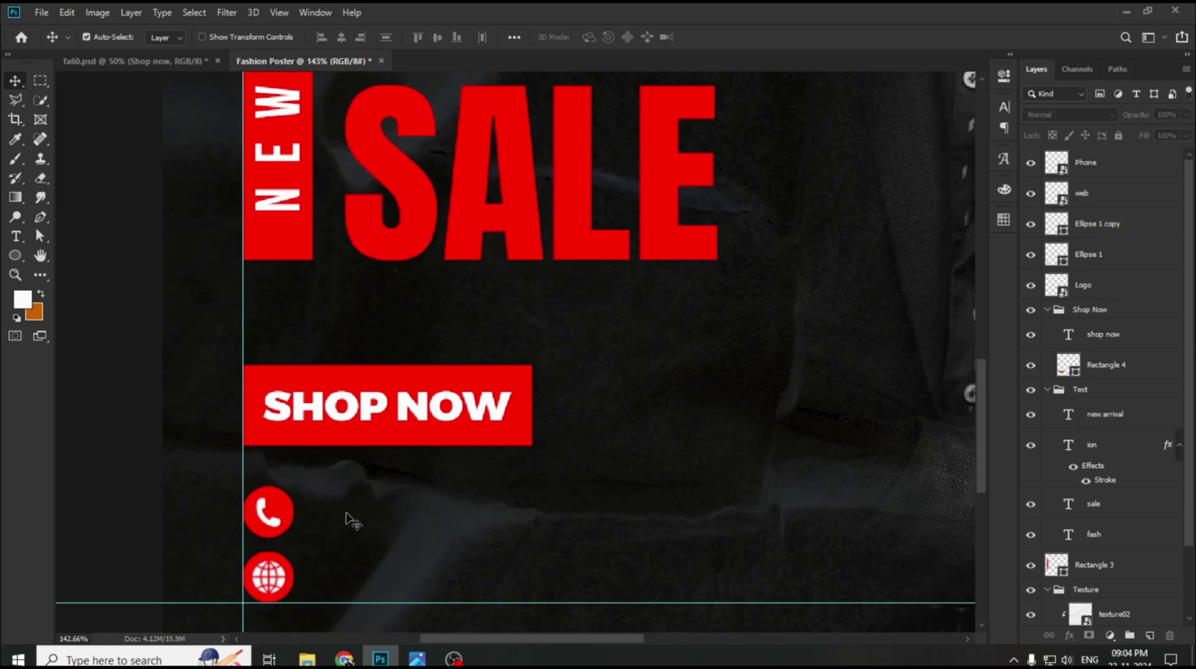
- Start a new text line above the Phone layer in Montserrat Medium at 10 pt, in the empty area beside the contact icons
{"action": "left_click", "coordinate": [1125, 161]}
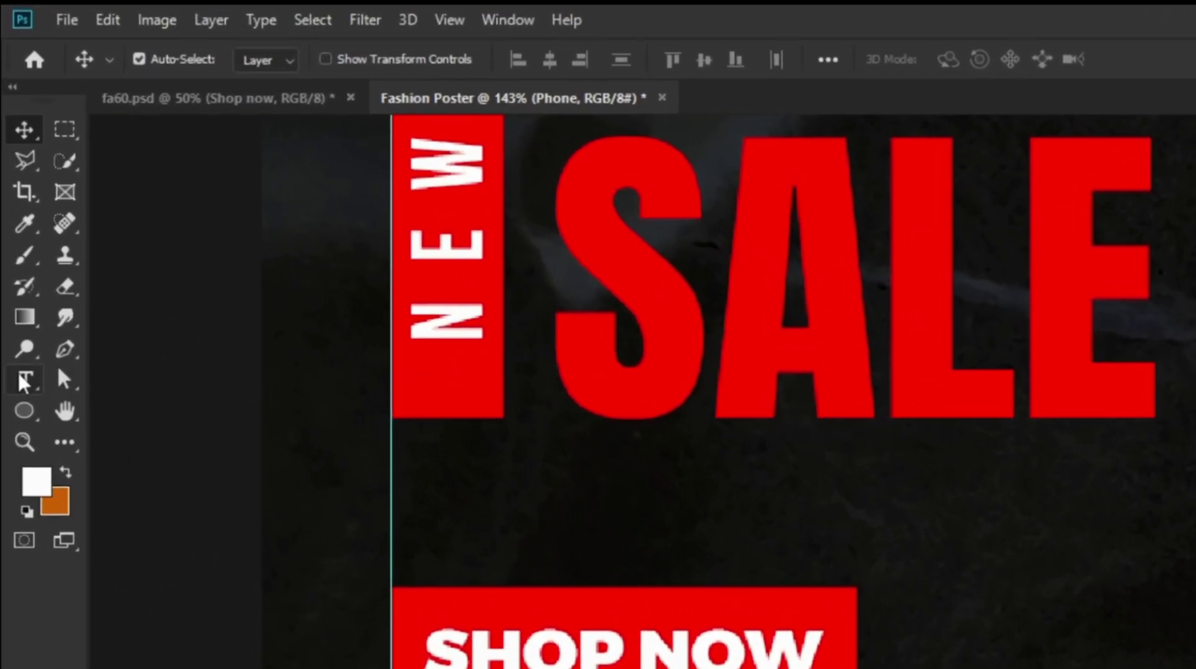
{"action": "left_click", "coordinate": [15, 236]}
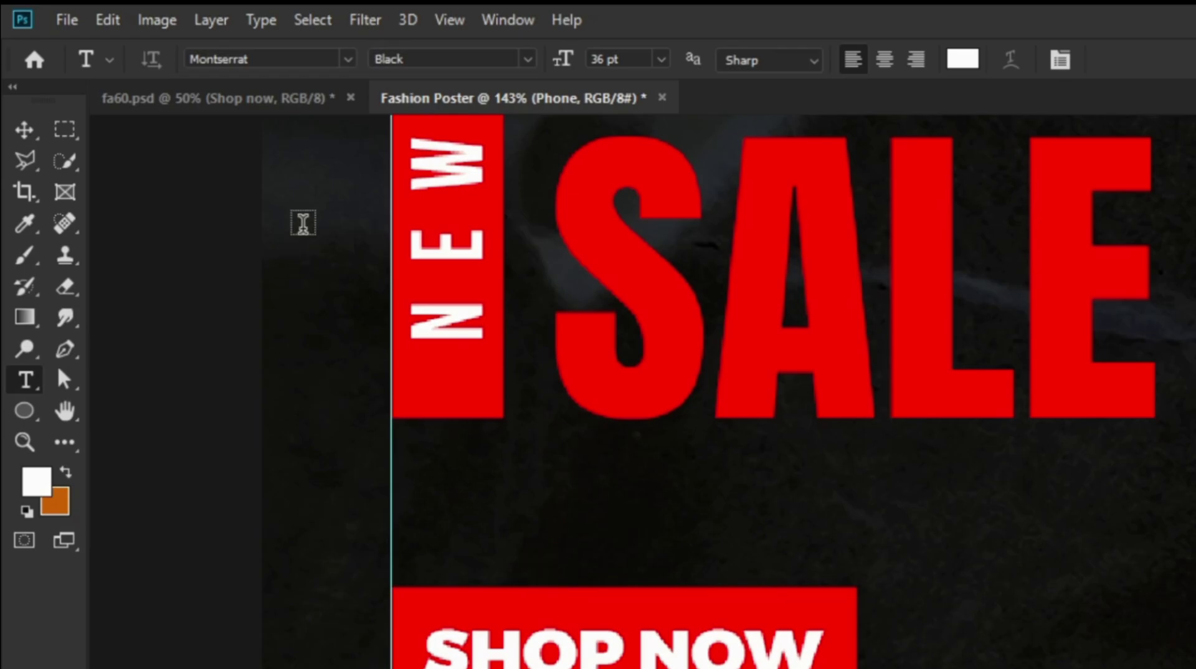
{"action": "left_click", "coordinate": [526, 60]}
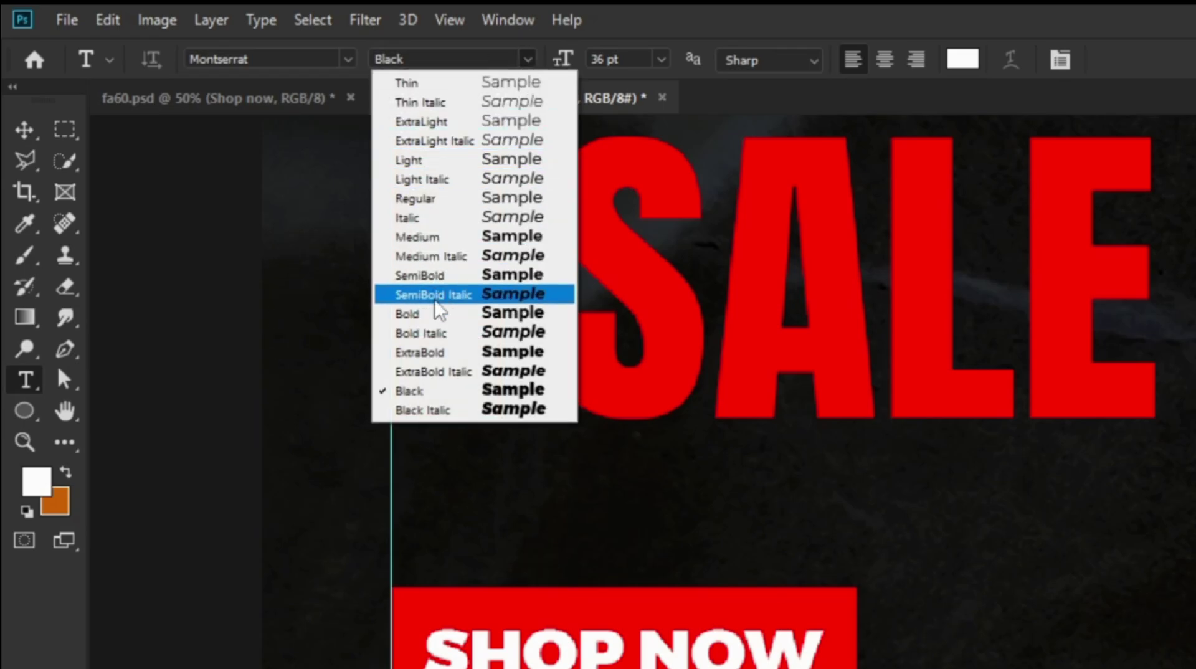
{"action": "left_click", "coordinate": [428, 240]}
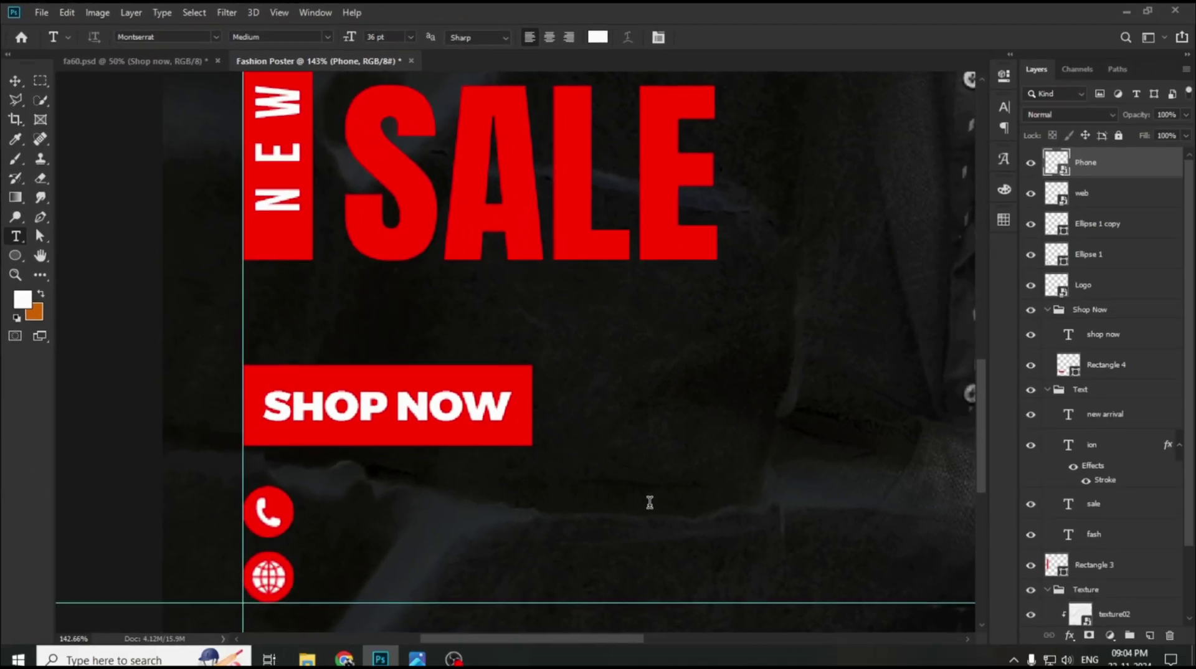
{"action": "left_click", "coordinate": [650, 502]}
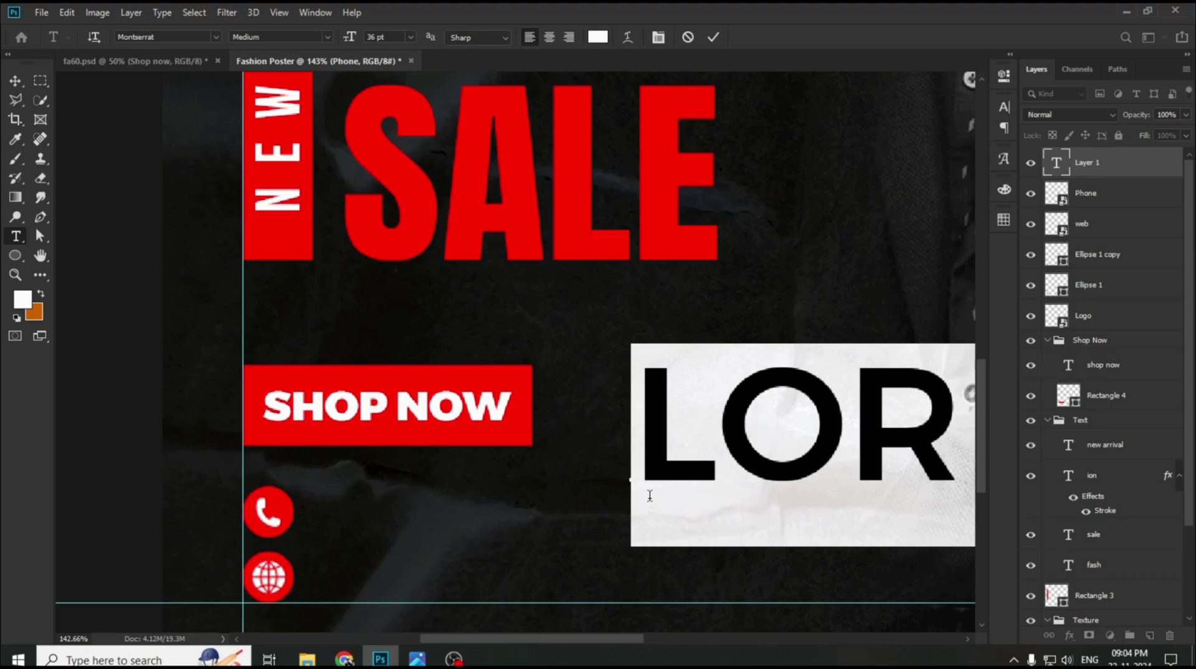
{"action": "left_click_drag", "start_coordinate": [356, 39], "coordinate": [310, 56]}
{"action": "left_click", "coordinate": [409, 38]}
{"action": "left_click", "coordinate": [389, 103]}
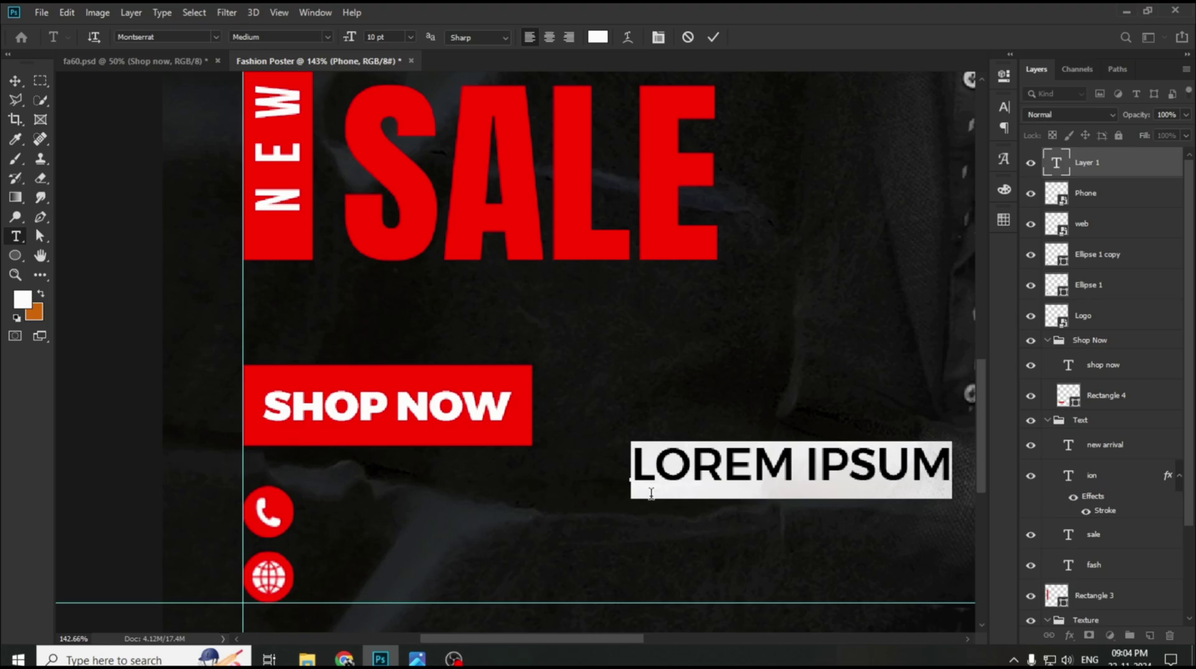
- Enter the placeholder phone number as the text, with its digits in groups of three
{"action": "type", "text": "0000"}
{"action": "key", "text": "BackSpace"}
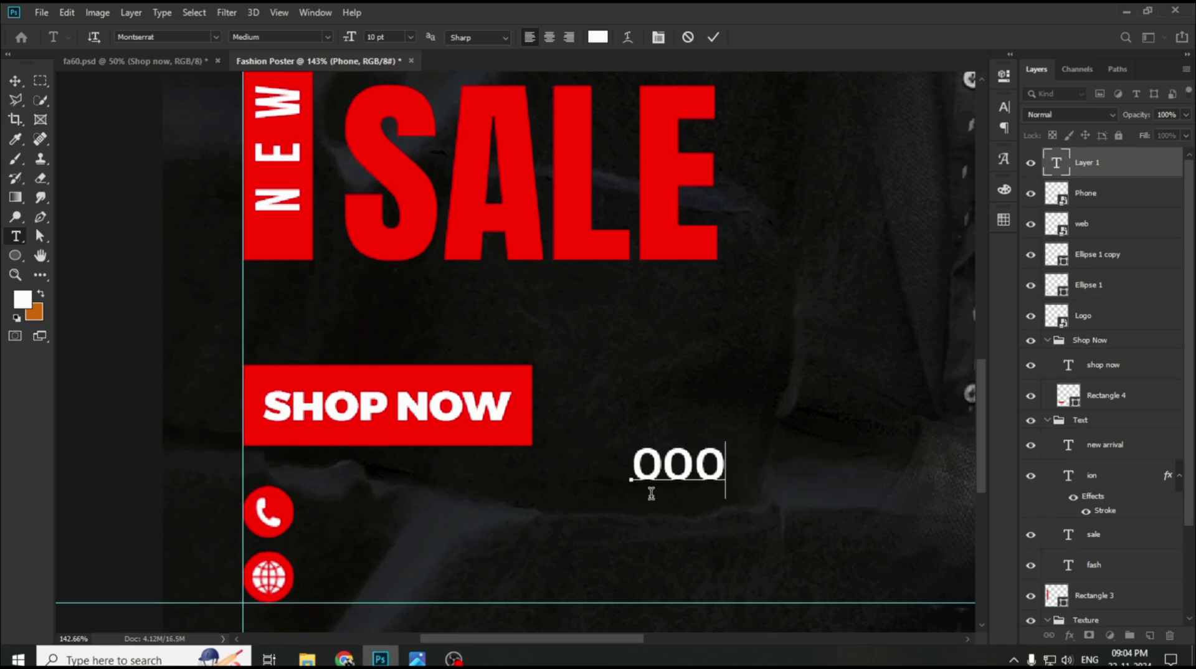
{"action": "type", "text": "123"}
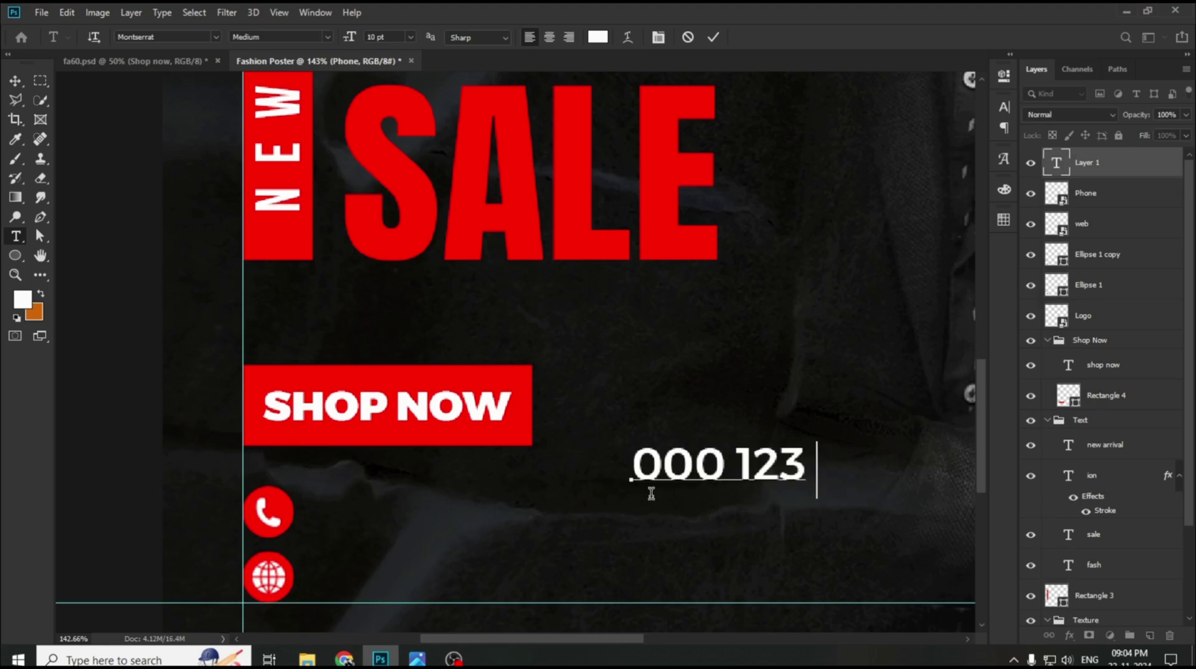
{"action": "type", "text": " 456 78"}
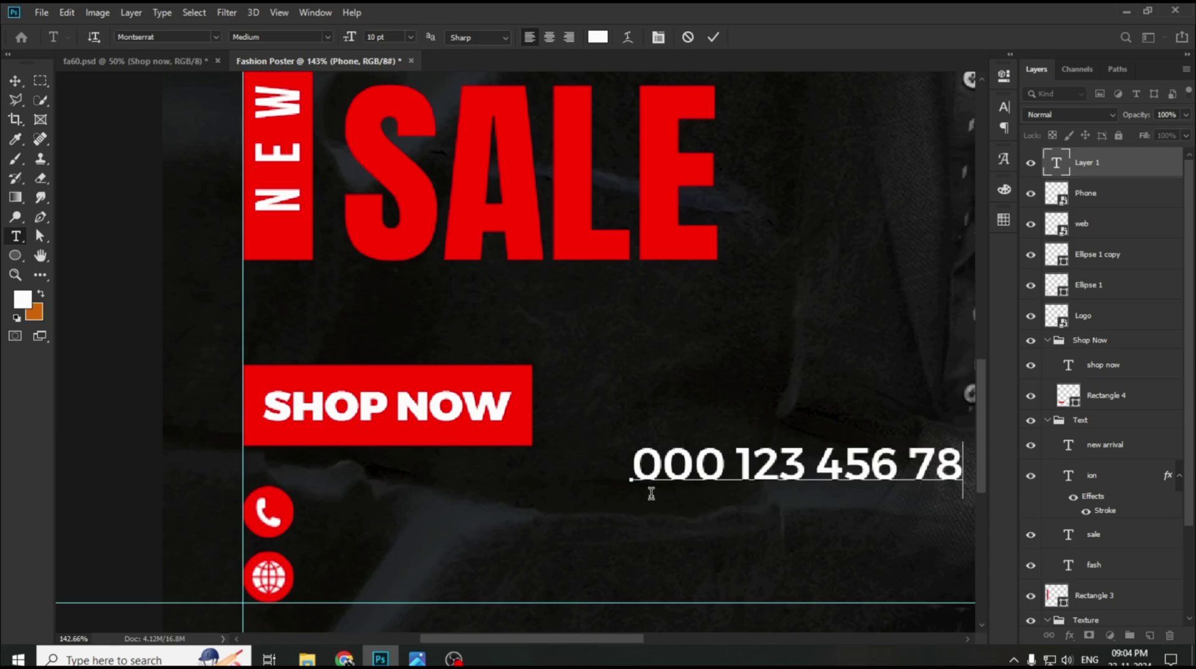
{"action": "type", "text": "9"}
{"action": "left_click", "coordinate": [714, 37]}
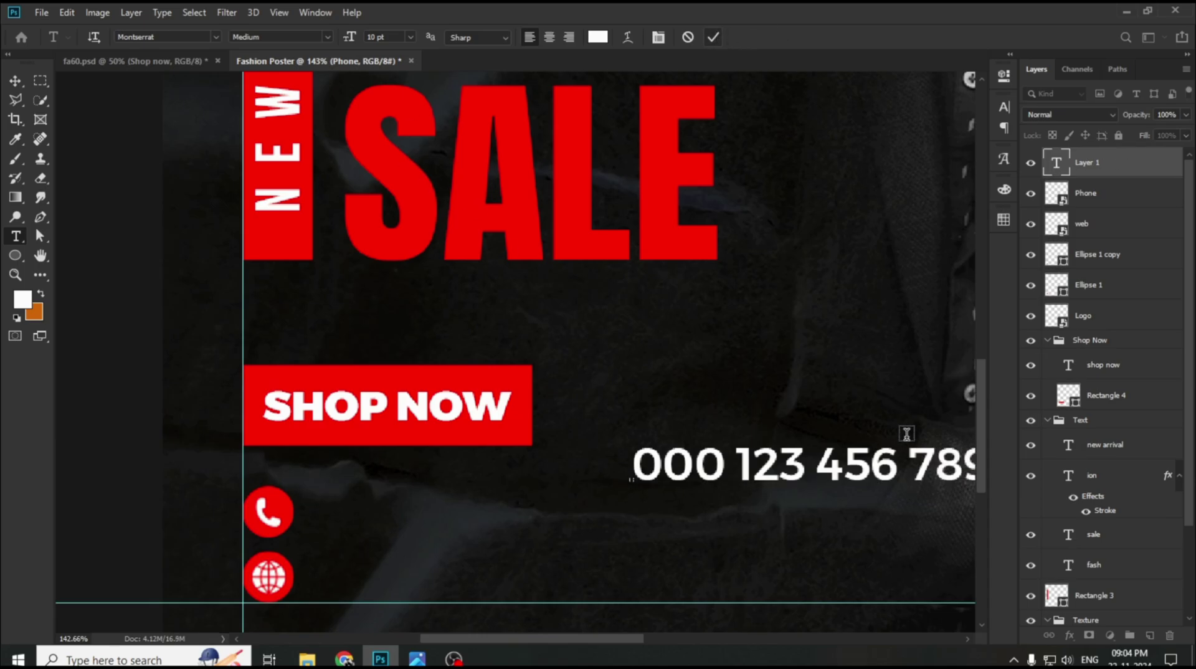
- Move the phone number beside the phone icon, scale it down to about 5.35 pt, and duplicate it beside the web icon
{"action": "left_click", "coordinate": [16, 80]}
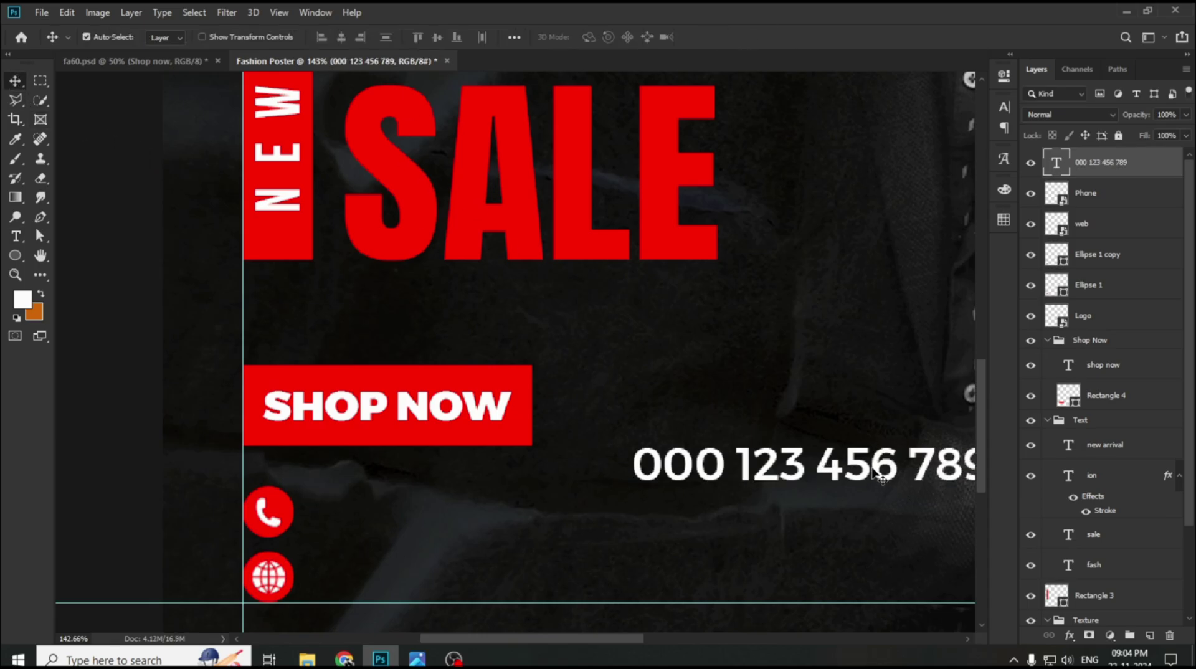
{"action": "left_click_drag", "start_coordinate": [872, 469], "coordinate": [580, 533]}
{"action": "key", "text": "ctrl+t"}
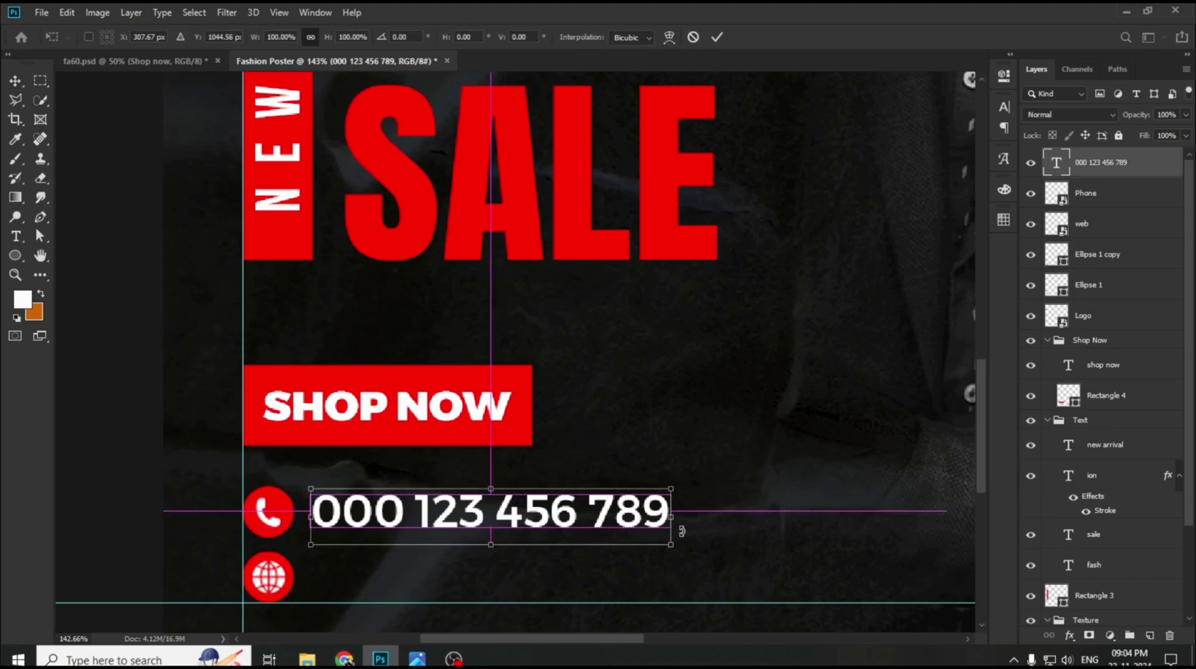
{"action": "left_click_drag", "start_coordinate": [672, 530], "coordinate": [437, 578]}
{"action": "key", "text": "ctrl+z"}
{"action": "left_click", "coordinate": [715, 38]}
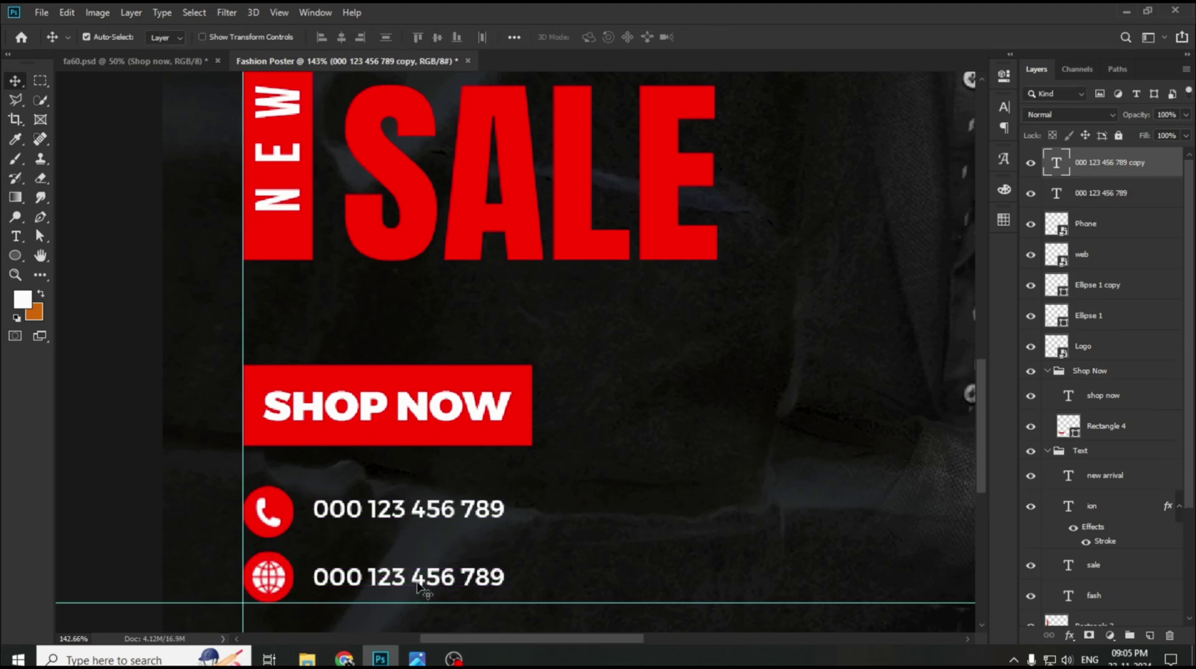
- Replace the duplicated text beside the web icon with YOUR WEBSITE LINK HERE
{"action": "double_click", "coordinate": [418, 576]}
{"action": "key", "text": "ctrl+a"}
{"action": "type", "text": "Y"}
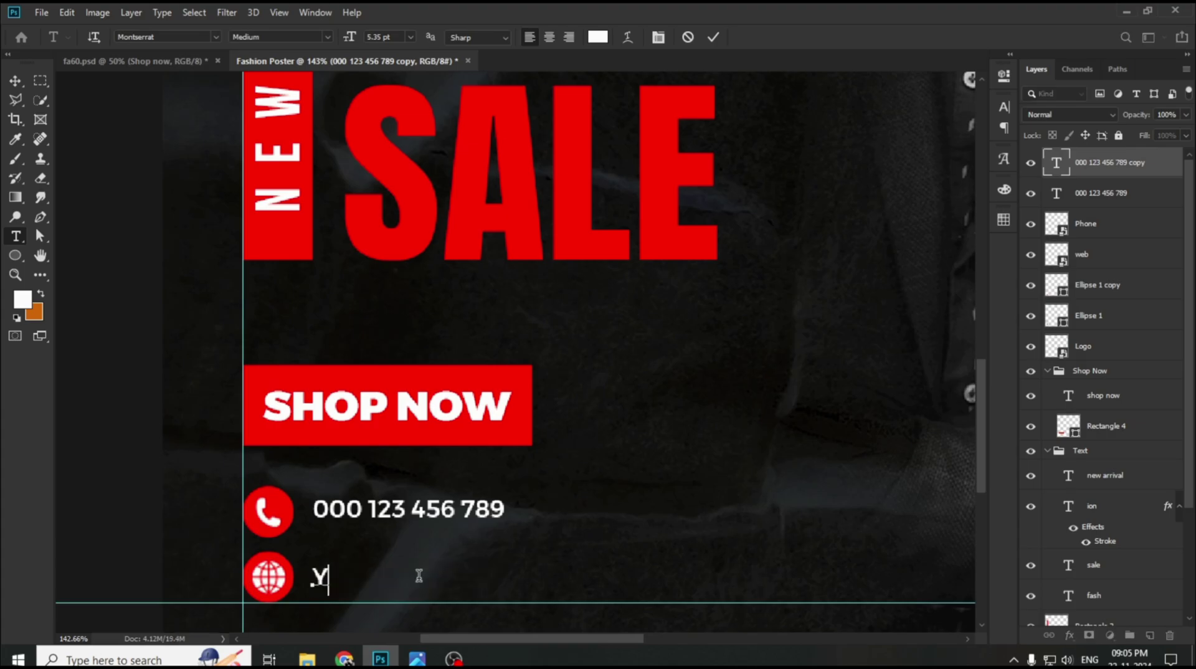
{"action": "type", "text": "OUR"}
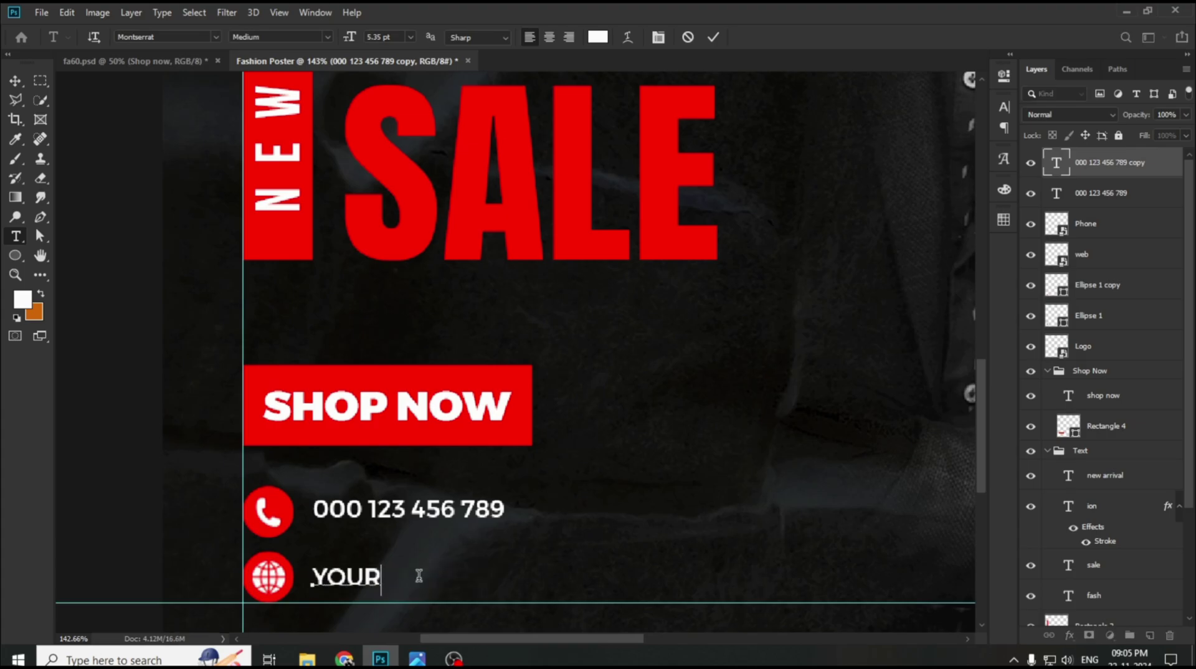
{"action": "type", "text": " WEBSIE"}
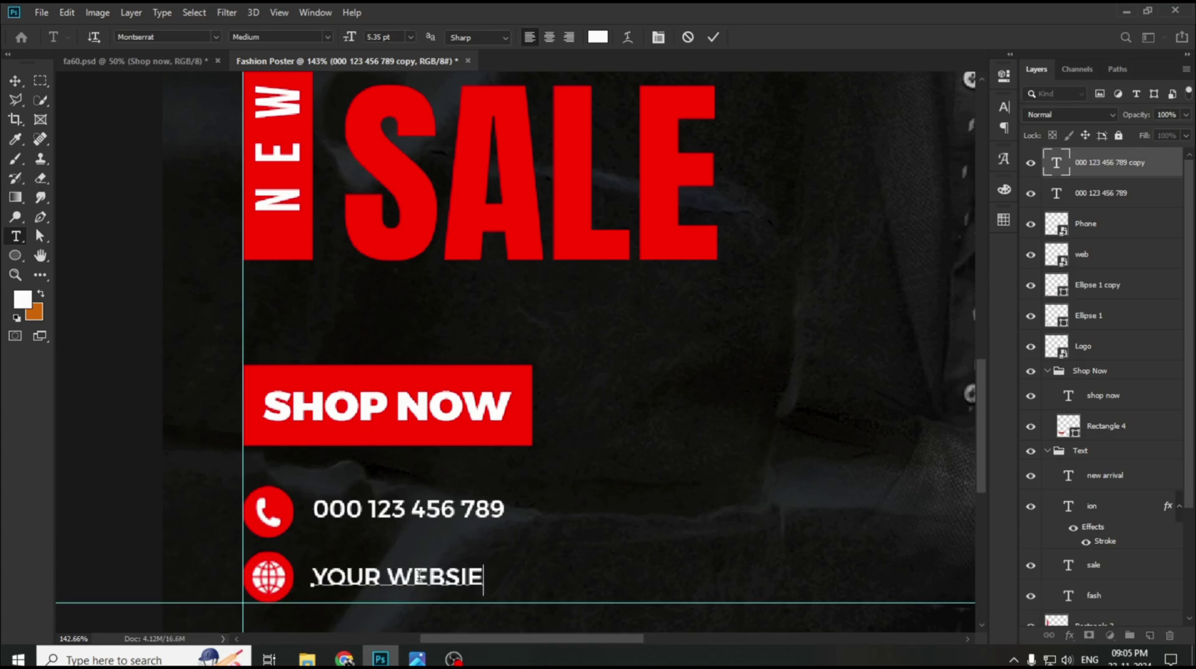
{"action": "key", "text": "BackSpace"}
{"action": "type", "text": "TE LINK HERE"}
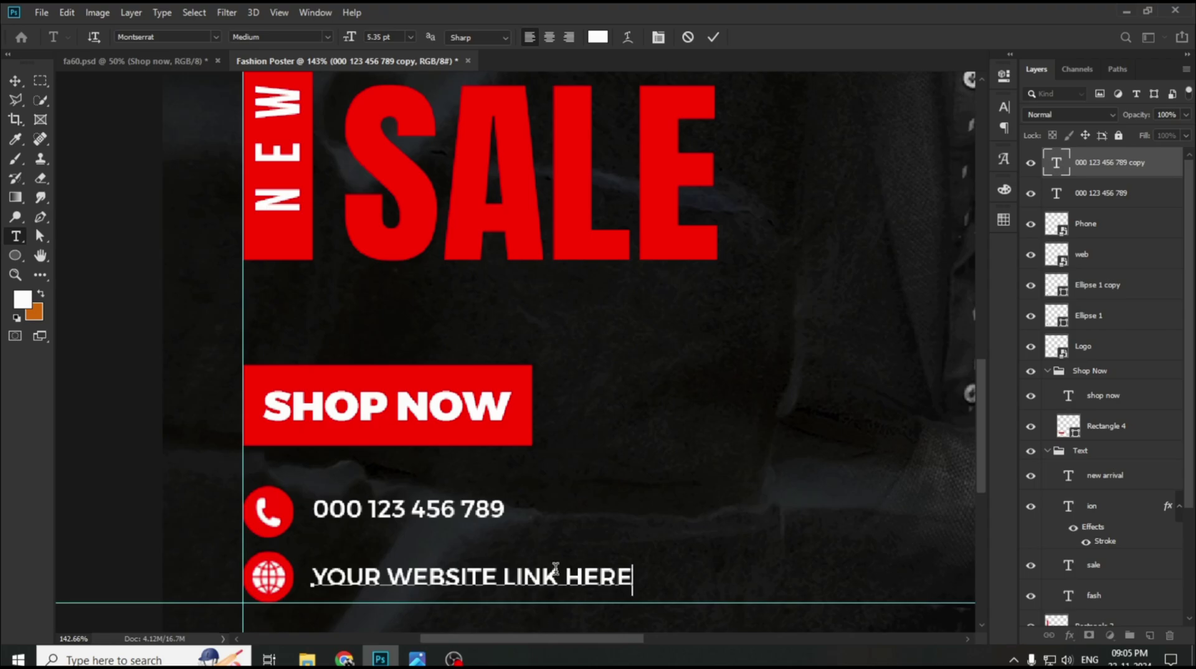
{"action": "left_click", "coordinate": [713, 39]}
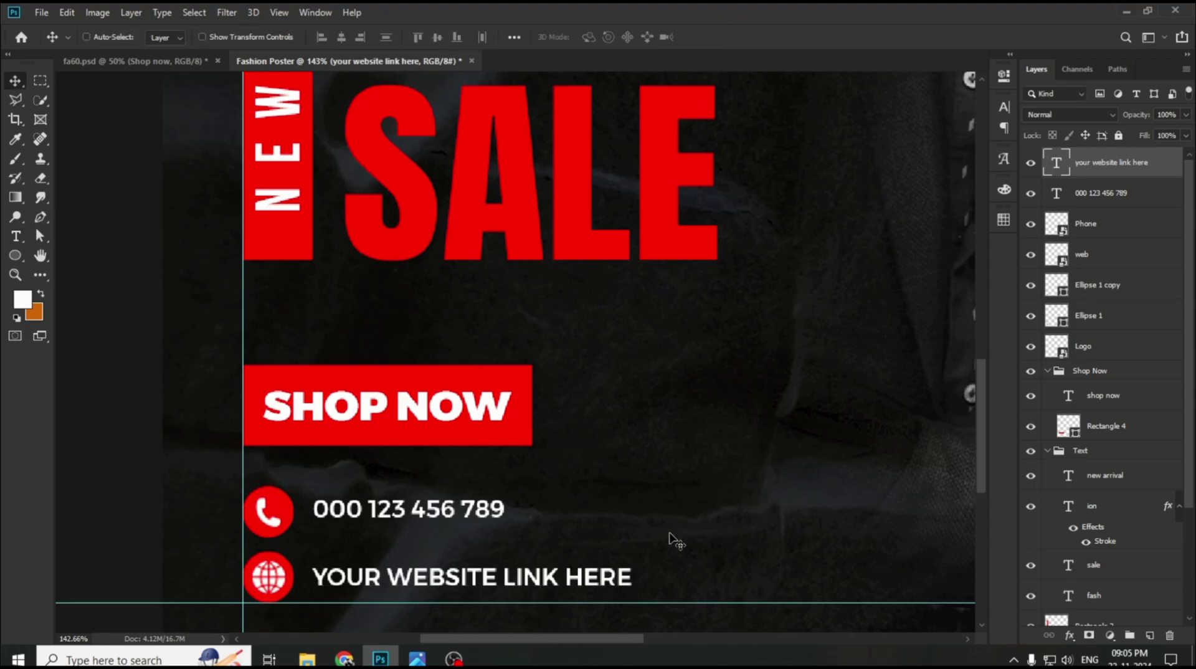
{"action": "key", "text": "ctrl+t"}
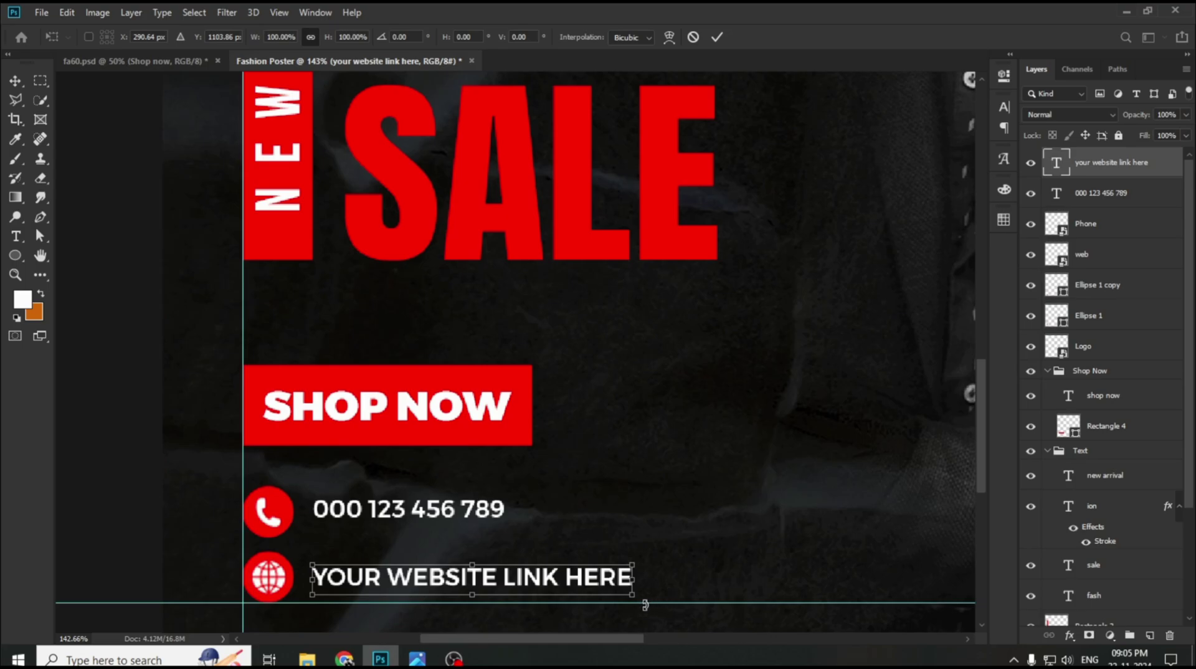
{"action": "left_click_drag", "start_coordinate": [635, 597], "coordinate": [612, 596]}
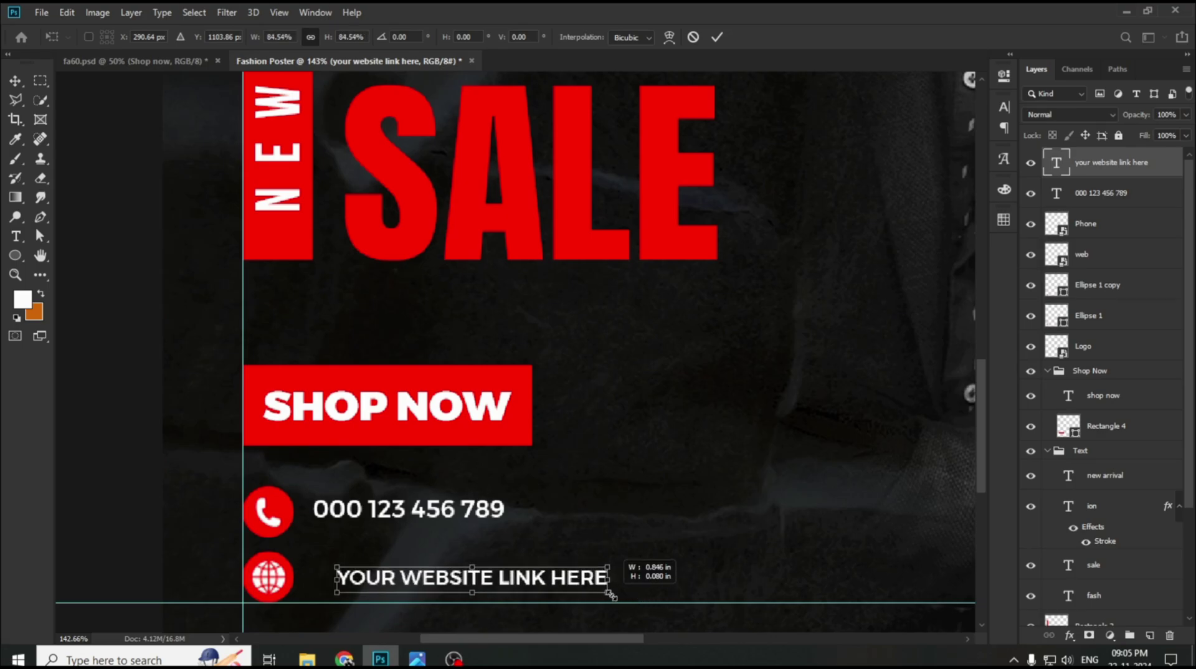
{"action": "key", "text": "ctrl+z"}
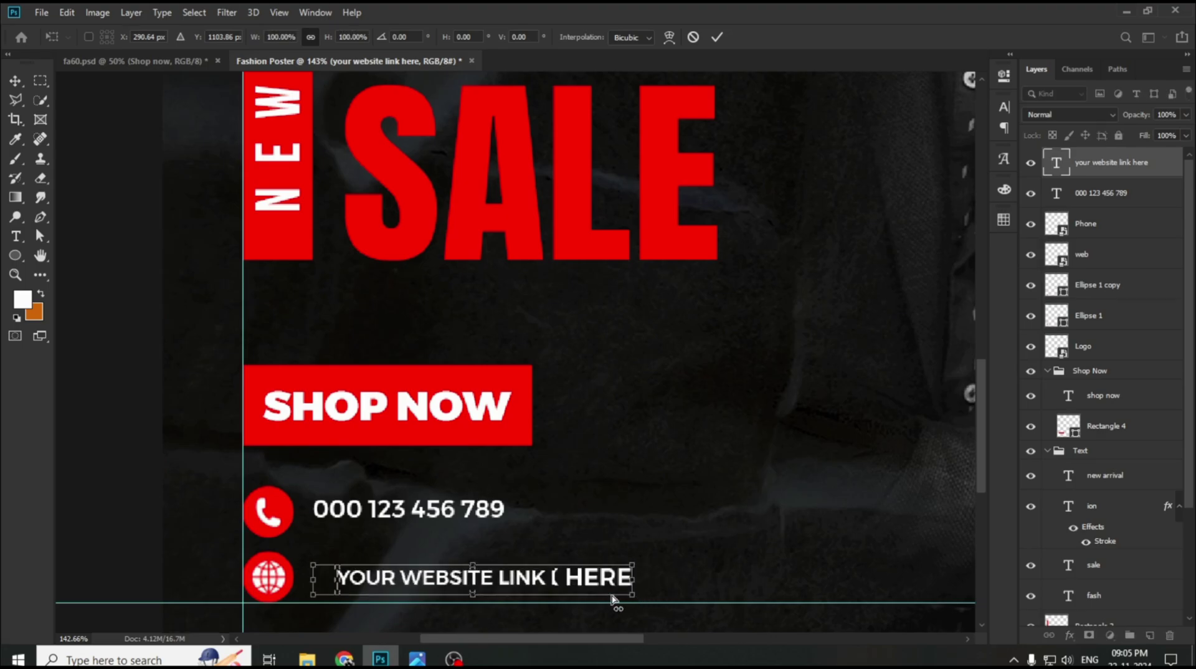
{"action": "left_click", "coordinate": [718, 38]}
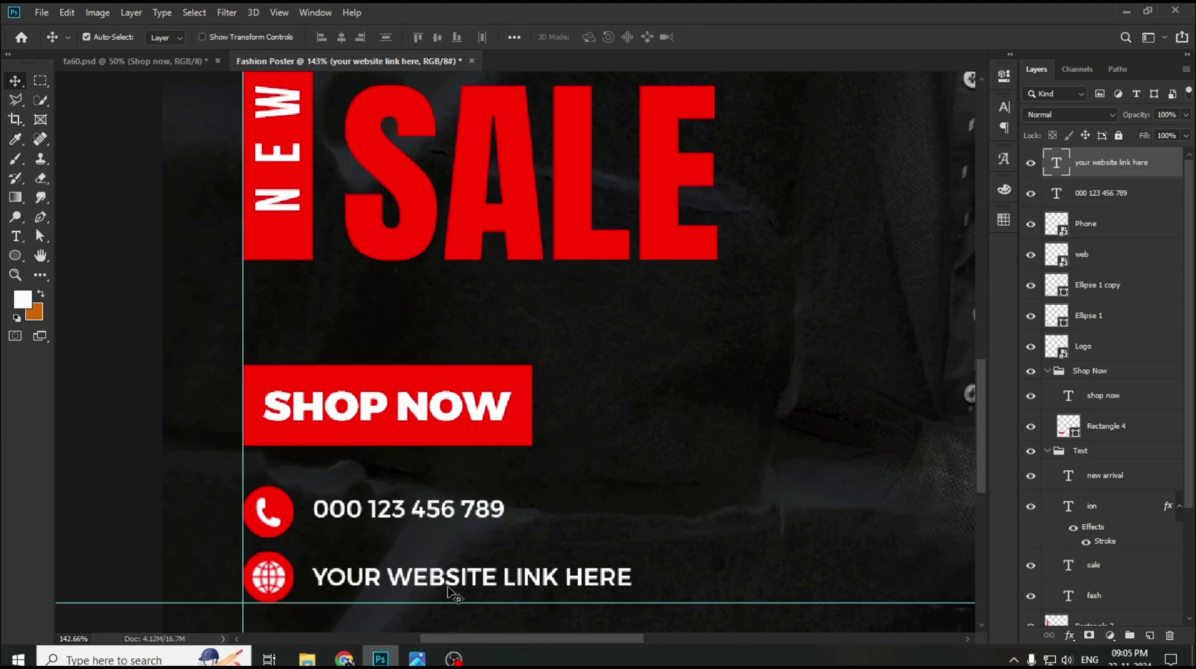
- Nudge the website link text slightly left to line up with the phone number, and fit the whole poster in view
{"action": "left_click_drag", "start_coordinate": [458, 582], "coordinate": [449, 577]}
{"action": "key", "text": "z"}
{"action": "right_click", "coordinate": [666, 335]}
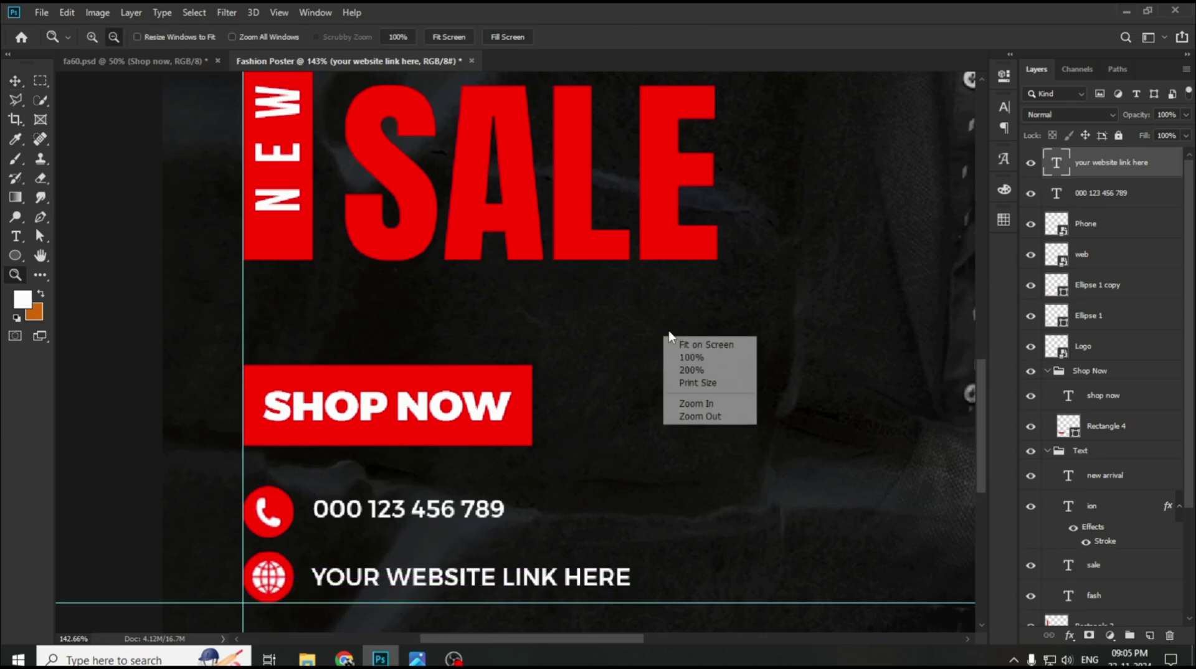
{"action": "left_click", "coordinate": [682, 342]}
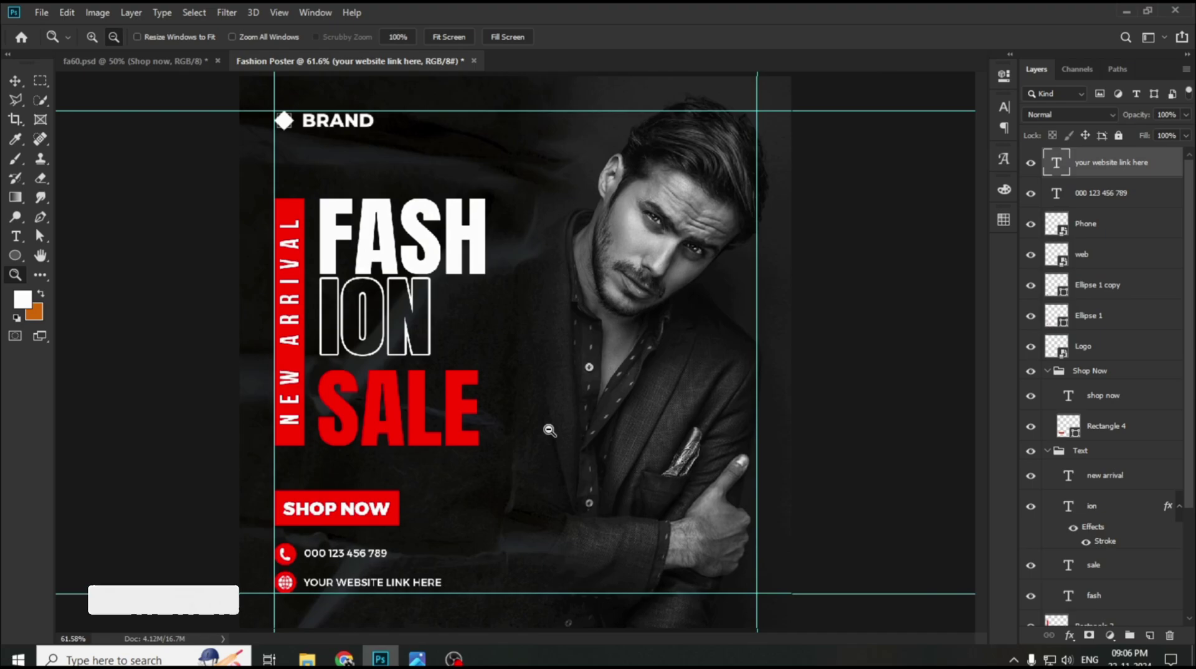
- Group the website and phone texts, both icons, both circles and the Logo layer into a group named Contact
{"action": "key", "text": "v"}
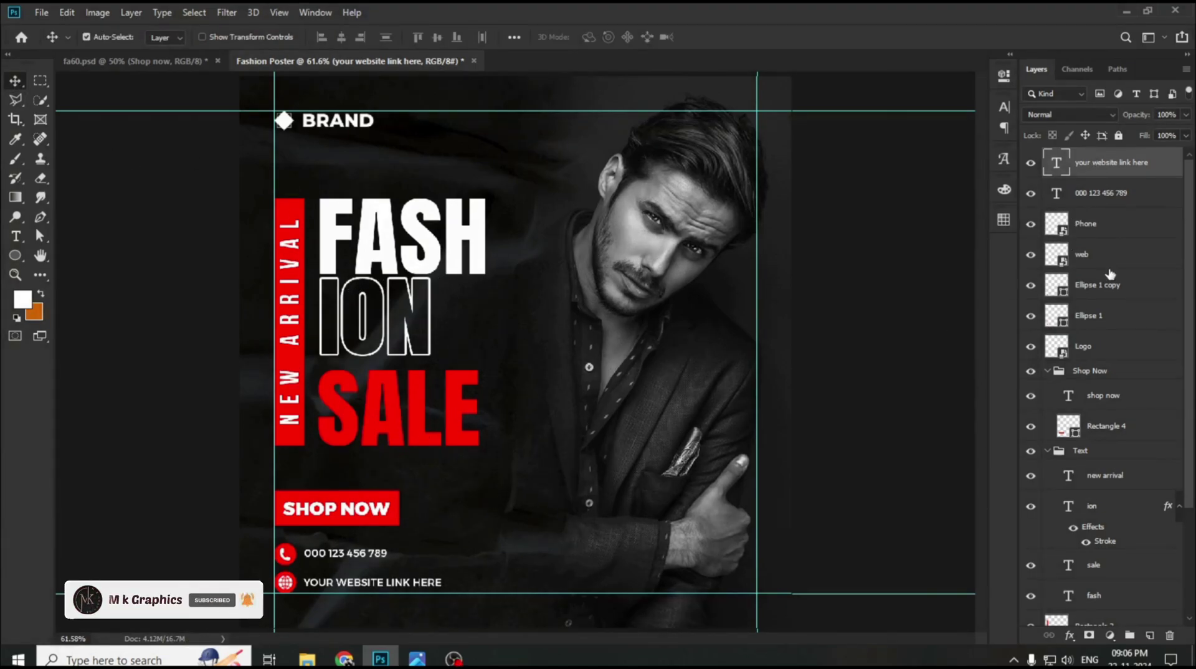
{"action": "left_click", "coordinate": [1117, 344], "text": "shift"}
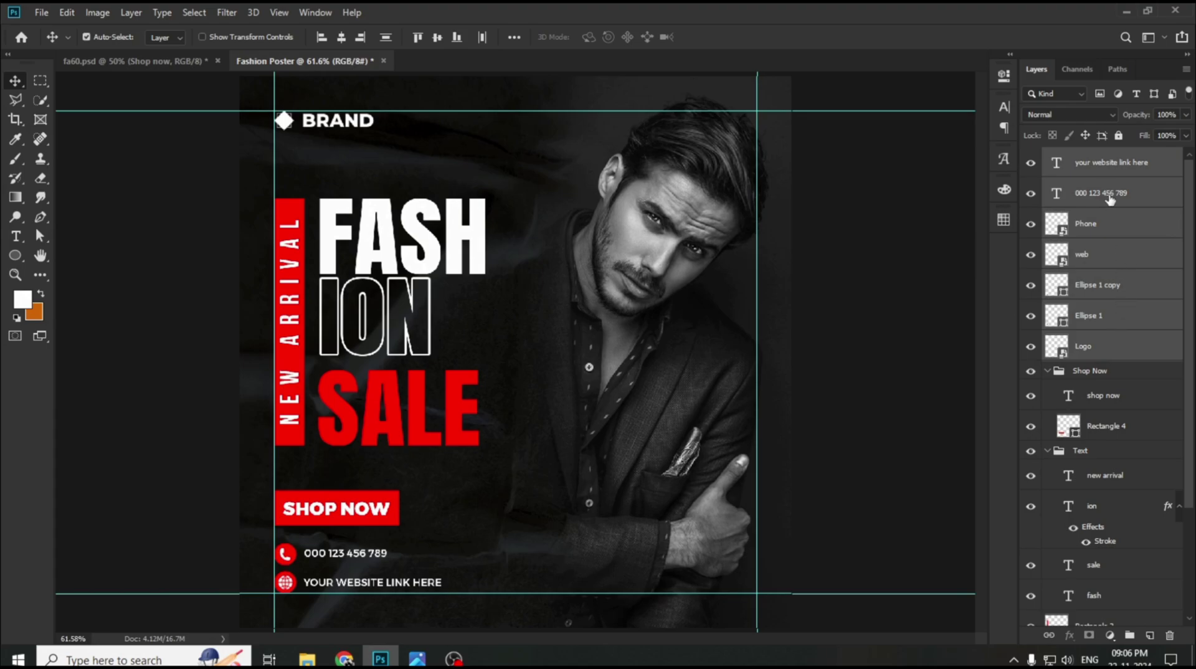
{"action": "key", "text": "ctrl+g"}
{"action": "double_click", "coordinate": [1087, 157]}
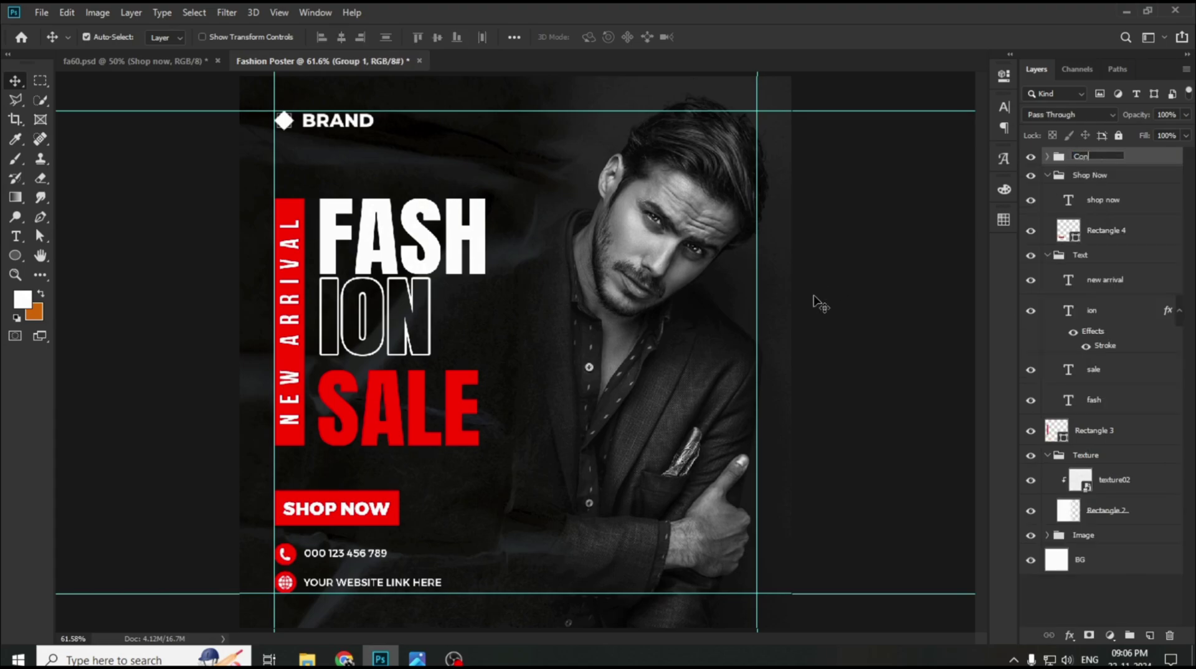
{"action": "type", "text": "Contact"}
{"action": "key", "text": "Return"}
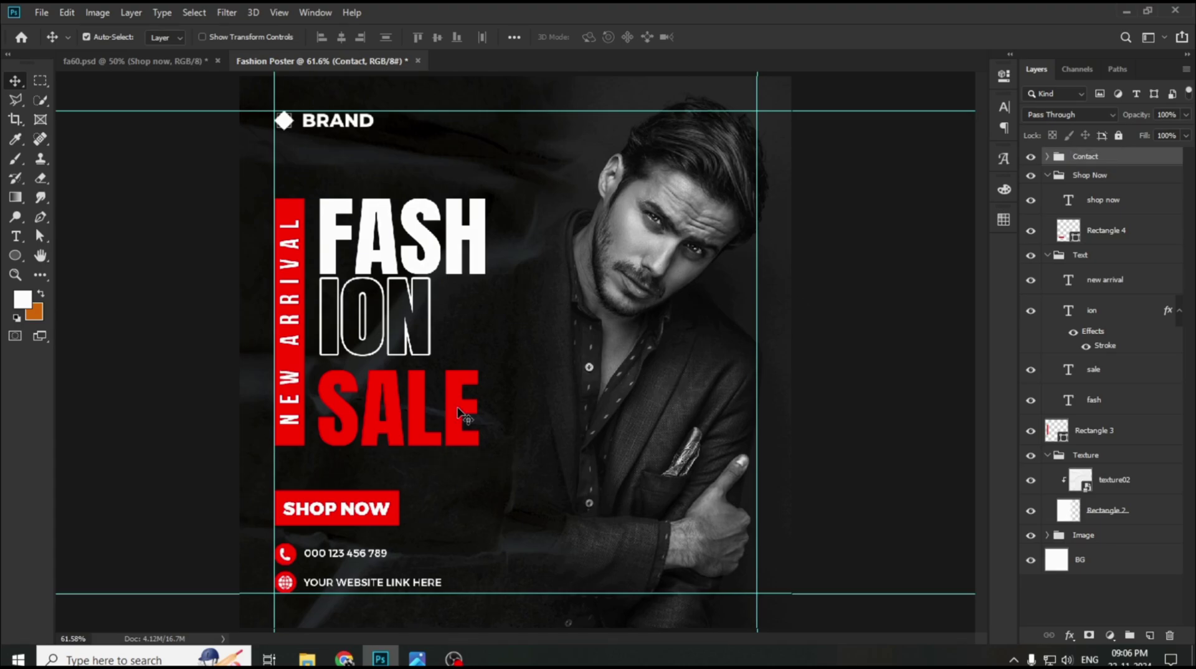
- Place pattern02 .png from the Fashion Poster folder between the logo and the model's head, scaled to about 28.5%
{"action": "mouse_move", "coordinate": [307, 659]}
{"action": "left_click", "coordinate": [206, 596]}
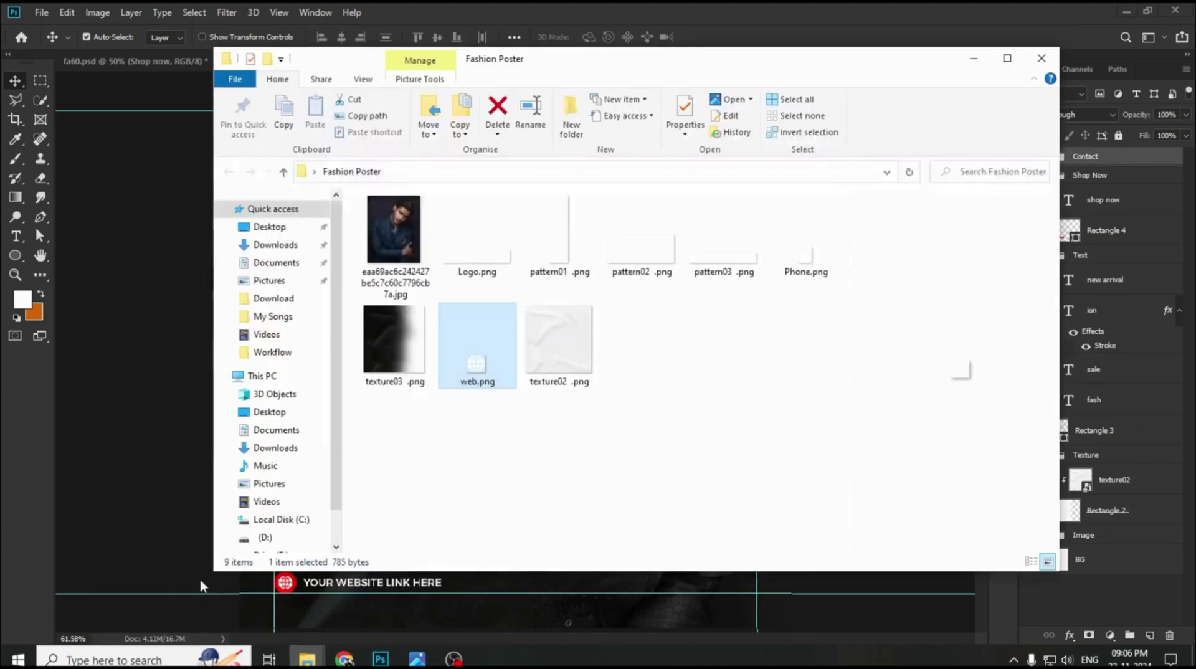
{"action": "left_click_drag", "start_coordinate": [632, 265], "coordinate": [581, 275]}
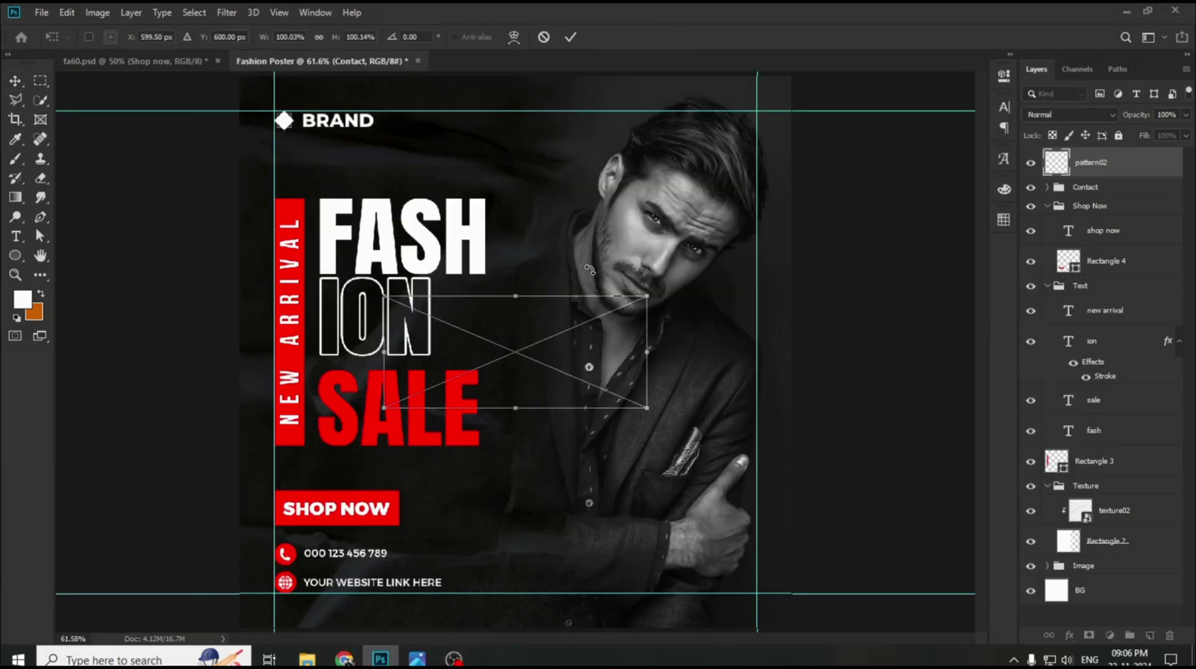
{"action": "left_click_drag", "start_coordinate": [650, 411], "coordinate": [546, 130]}
{"action": "left_click", "coordinate": [570, 37]}
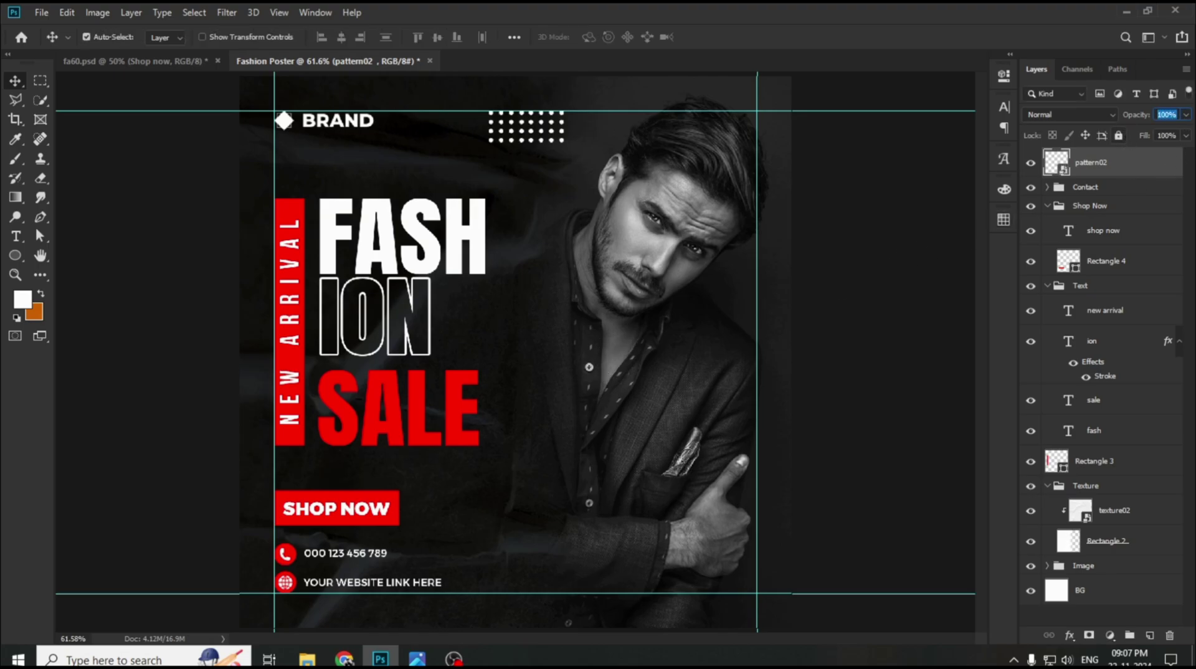
- Set the pattern02 layer's opacity to 50% and place it beneath the Texture group, above the Image group
{"action": "type", "text": "50"}
{"action": "key", "text": "Return"}
{"action": "left_click", "coordinate": [444, 161]}
{"action": "left_click_drag", "start_coordinate": [1136, 165], "coordinate": [1115, 562]}
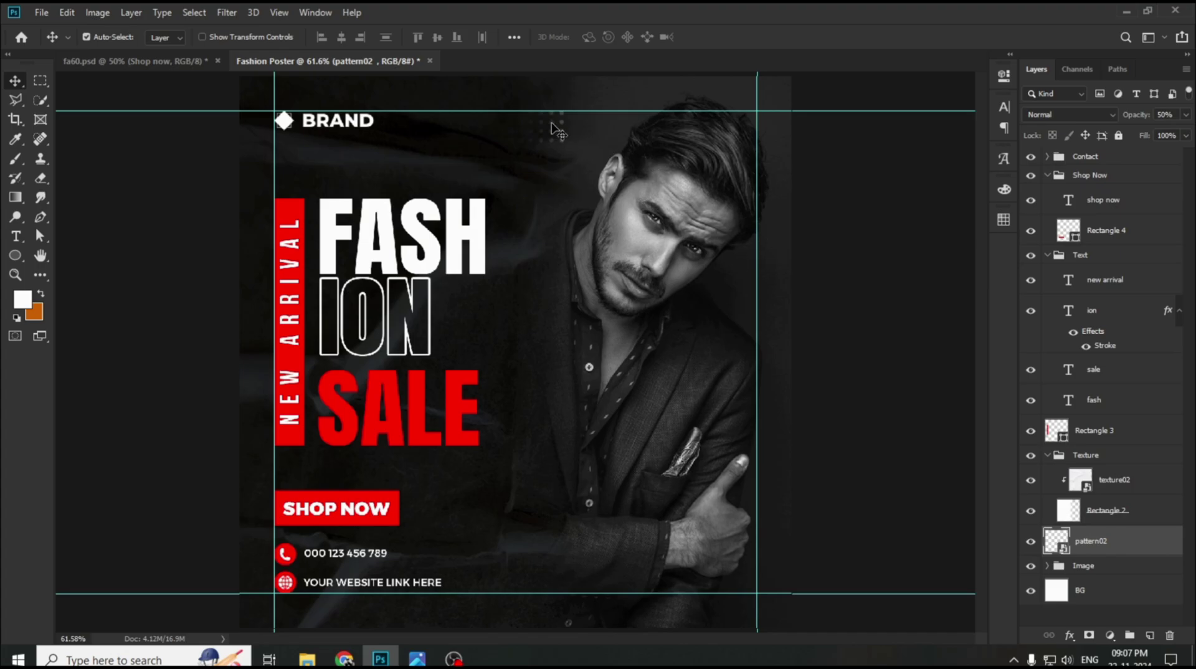
- Shift the dot pattern slightly right toward the model's head, and select the Contact group
{"action": "key", "text": "ctrl+t"}
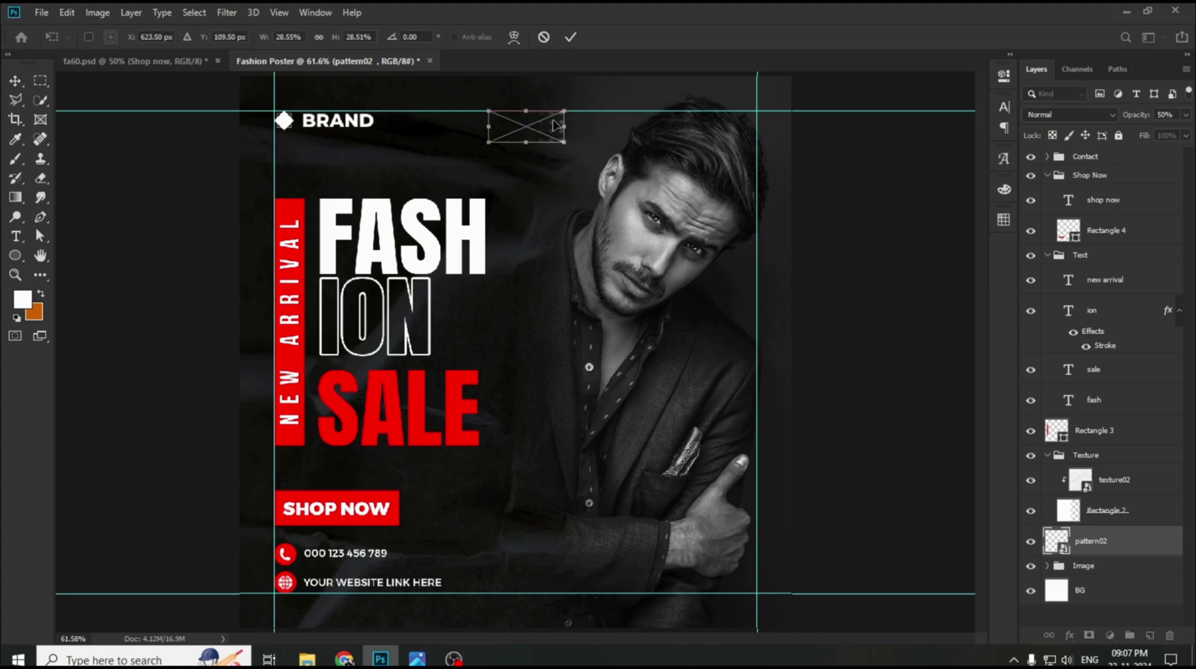
{"action": "left_click_drag", "start_coordinate": [556, 129], "coordinate": [572, 129]}
{"action": "left_click", "coordinate": [570, 37]}
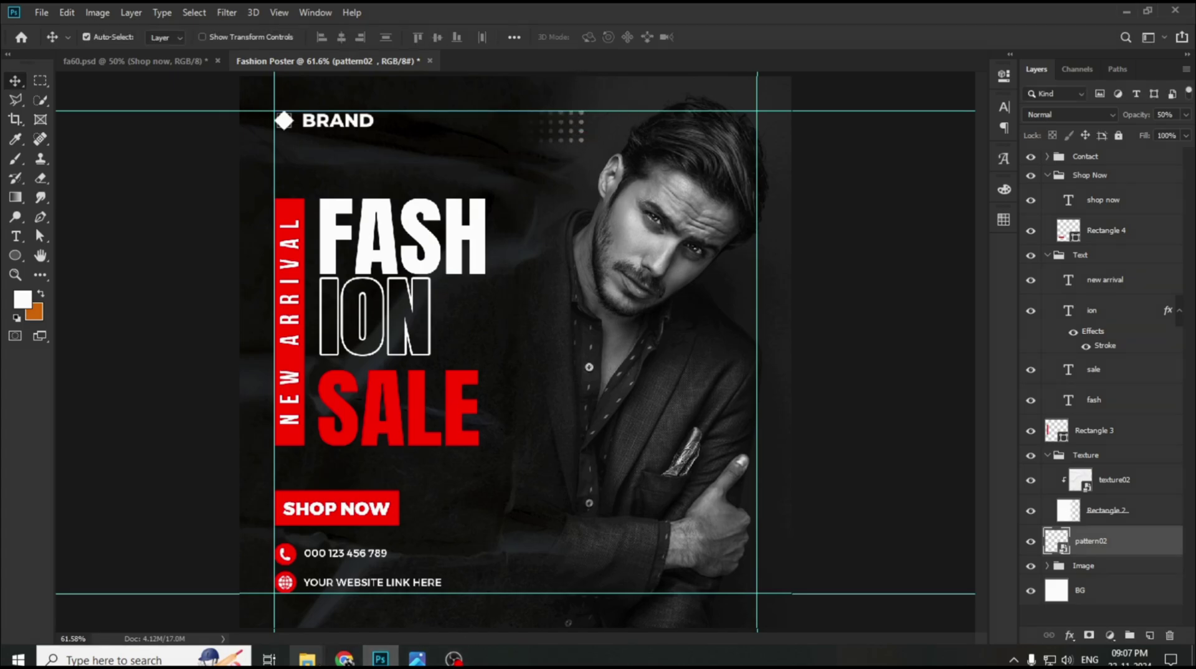
{"action": "mouse_move", "coordinate": [307, 659]}
{"action": "left_click", "coordinate": [1102, 160]}
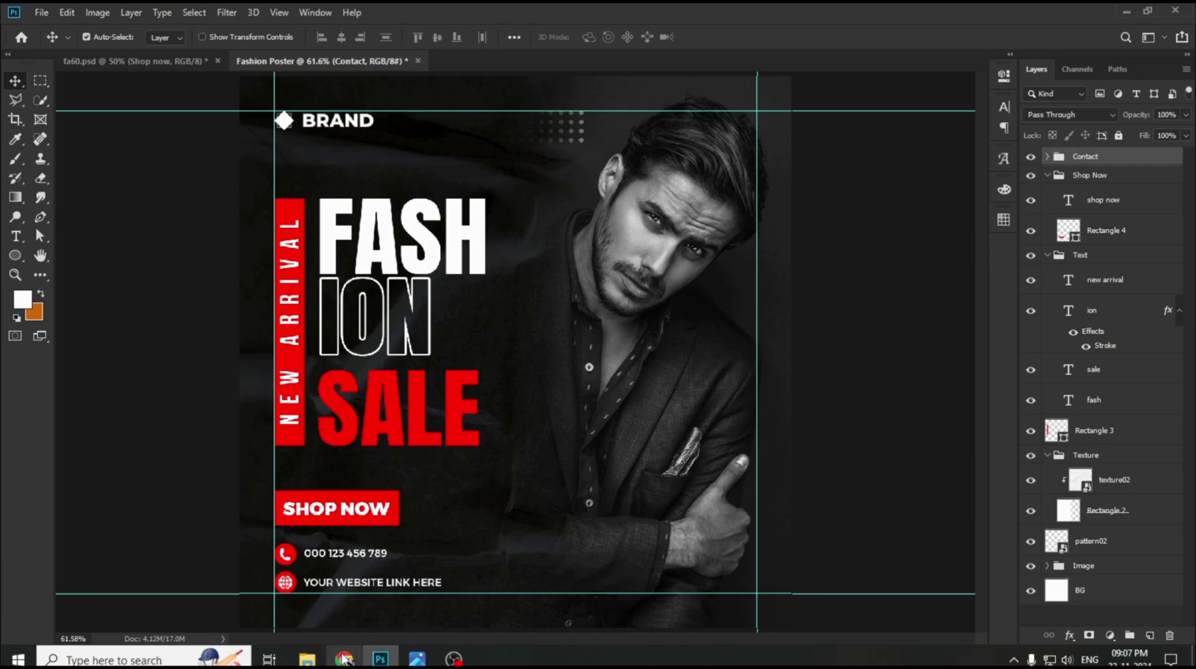
- Place pattern03 .png from the Fashion Poster folder beside the website text, scaled to about 23.8%, and set its opacity to 10%
{"action": "left_click", "coordinate": [221, 613]}
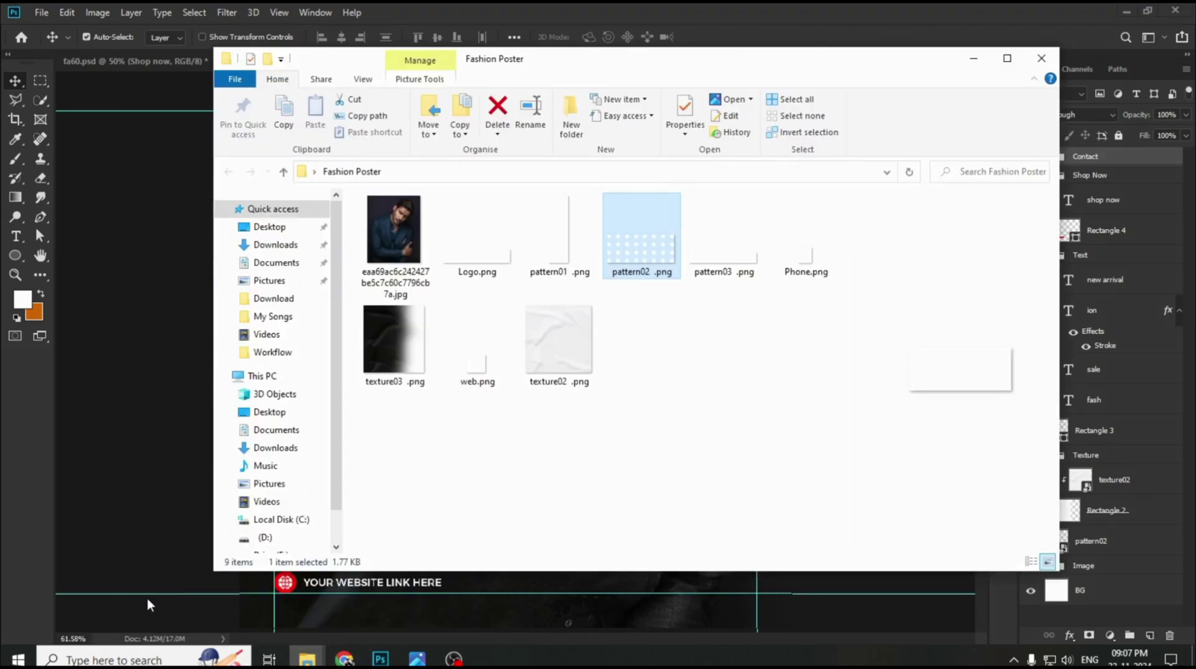
{"action": "left_click", "coordinate": [714, 257]}
{"action": "left_click_drag", "start_coordinate": [398, 662], "coordinate": [541, 568]}
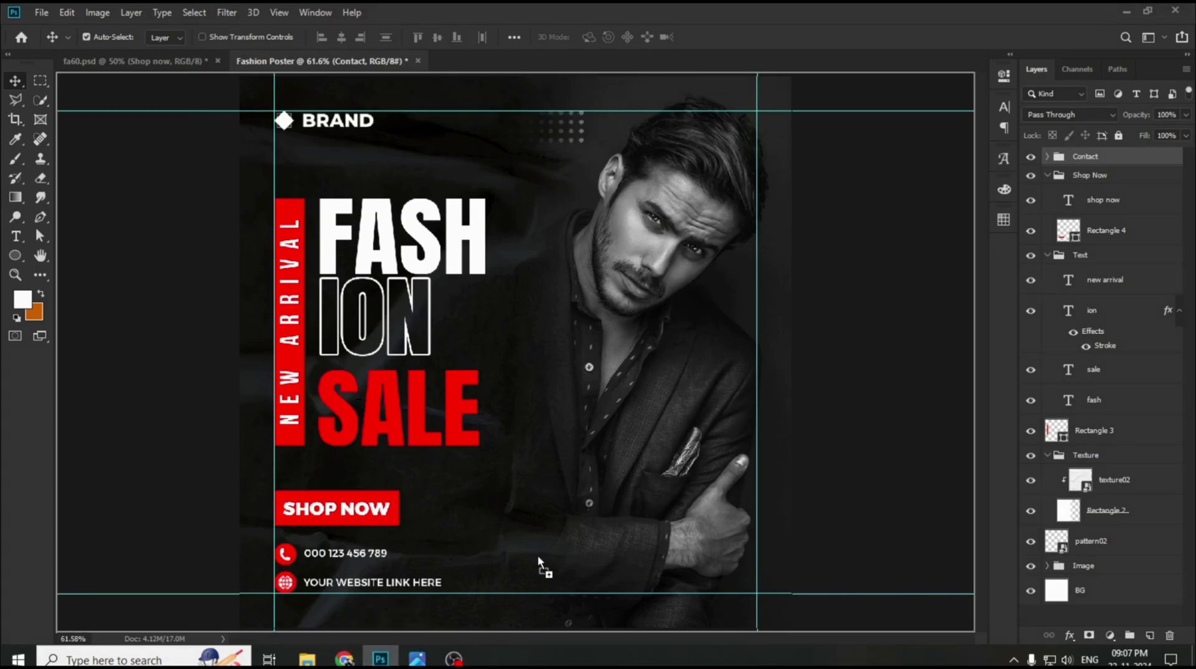
{"action": "left_click_drag", "start_coordinate": [787, 390], "coordinate": [593, 583]}
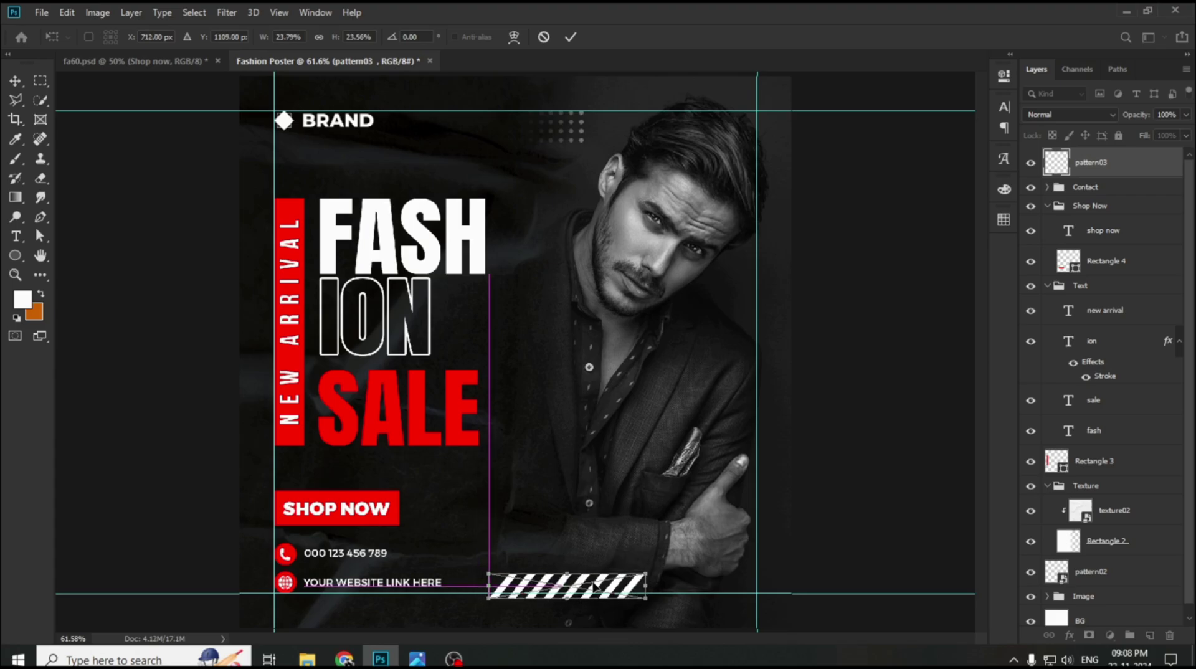
{"action": "left_click", "coordinate": [571, 37]}
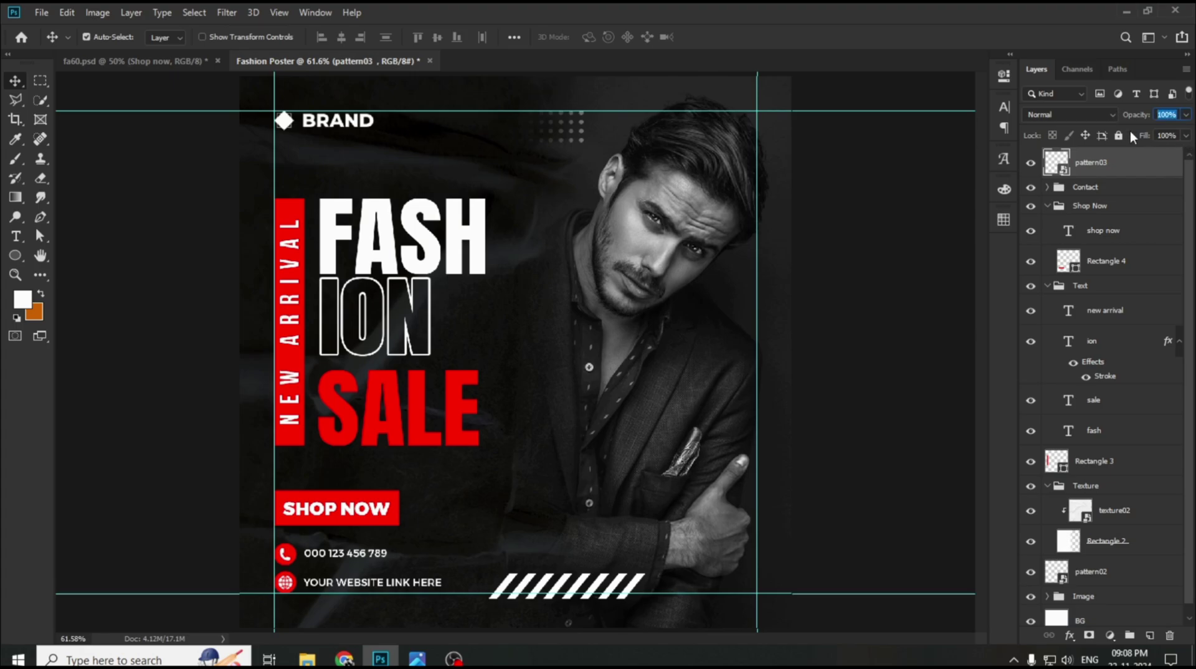
{"action": "type", "text": "10"}
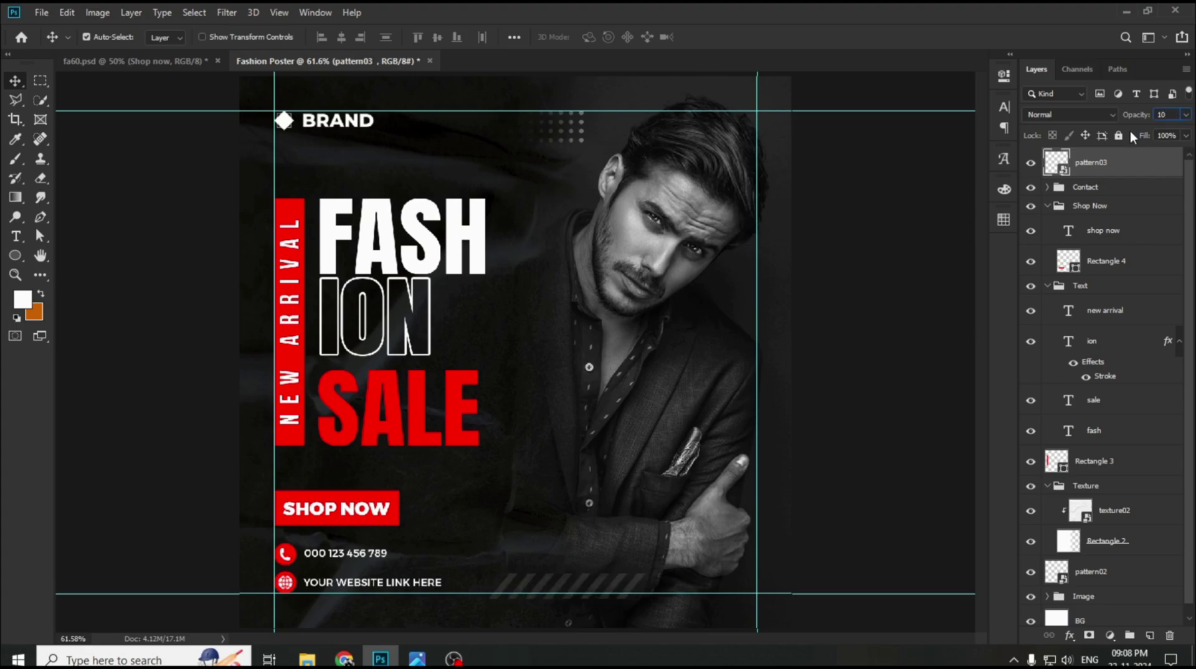
{"action": "key", "text": "Return"}
- Place pattern01 .png between the headline and the model's shoulder, scaled to about 23%, and set its opacity to 10%
{"action": "mouse_move", "coordinate": [307, 658]}
{"action": "left_click", "coordinate": [189, 602]}
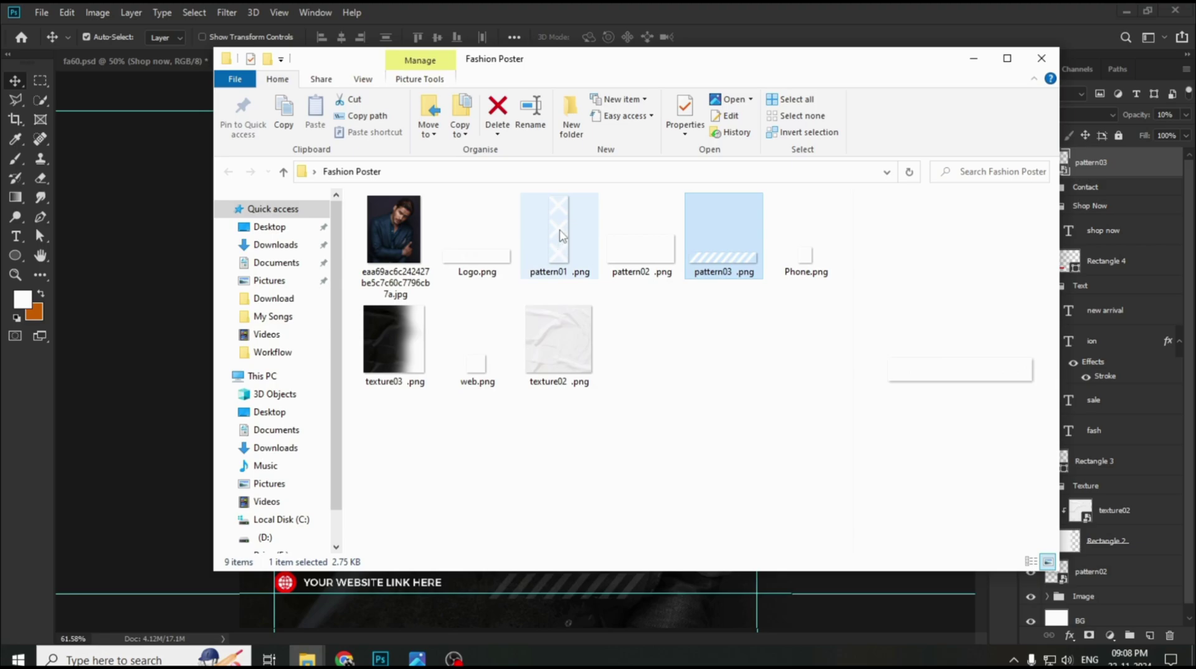
{"action": "left_click_drag", "start_coordinate": [562, 235], "coordinate": [541, 384]}
{"action": "left_click_drag", "start_coordinate": [614, 130], "coordinate": [542, 291]}
{"action": "left_click_drag", "start_coordinate": [520, 314], "coordinate": [532, 285]}
{"action": "left_click_drag", "start_coordinate": [547, 258], "coordinate": [540, 266]}
{"action": "left_click_drag", "start_coordinate": [534, 288], "coordinate": [530, 290]}
{"action": "left_click", "coordinate": [571, 37]}
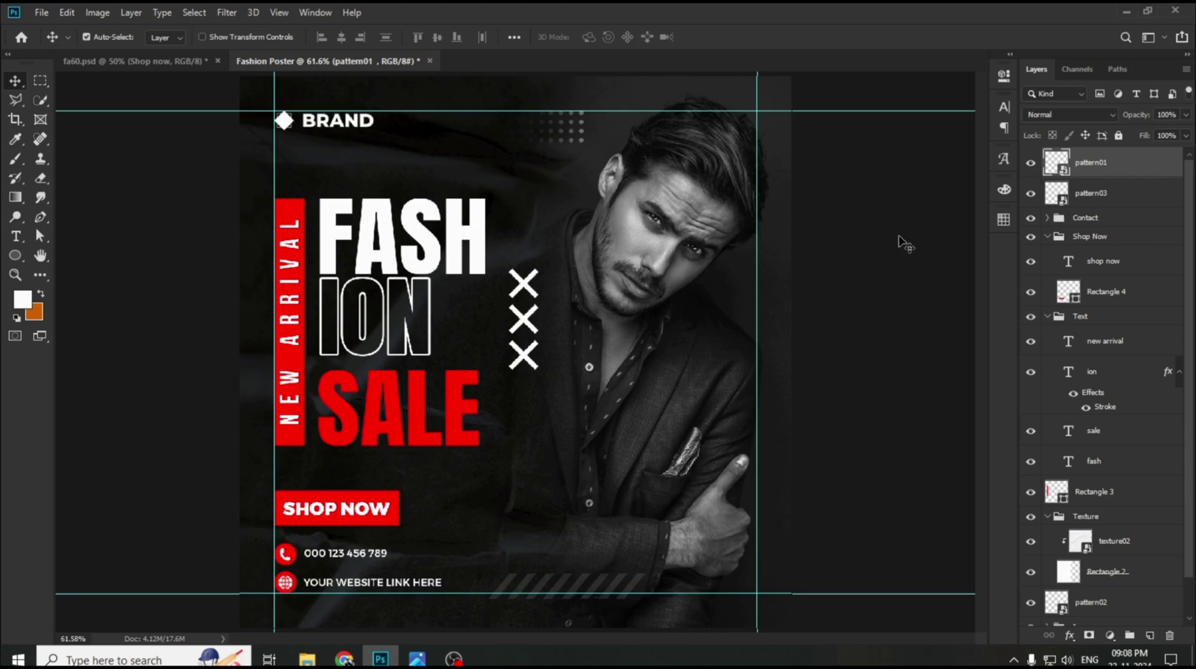
{"action": "type", "text": "10"}
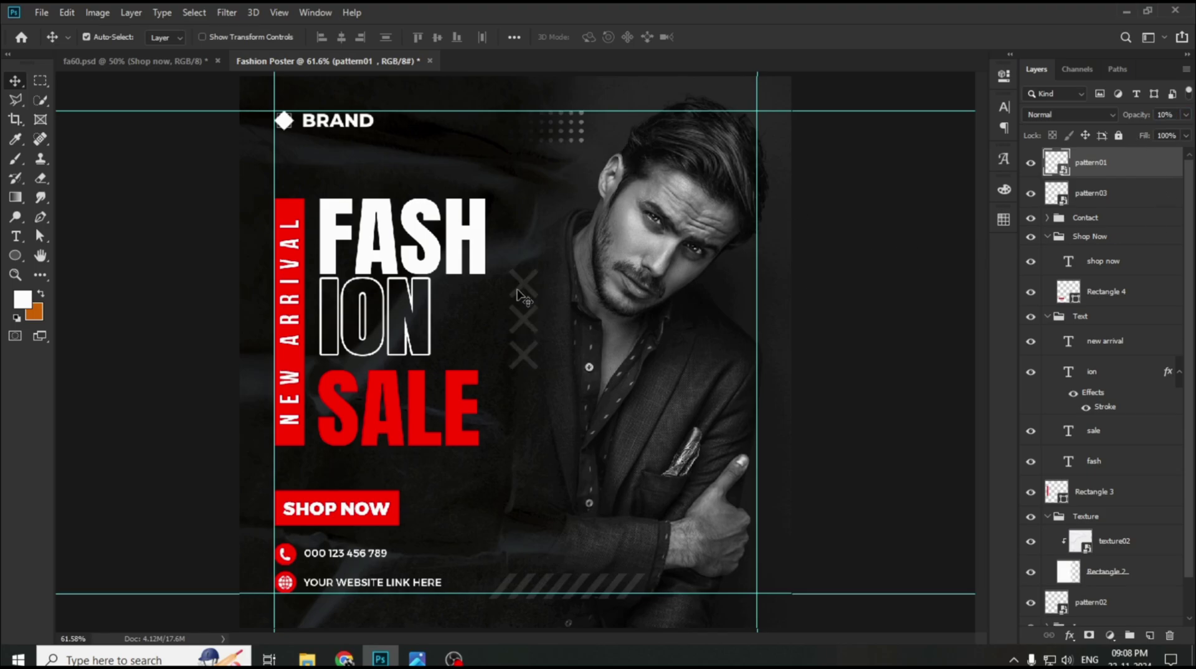
- Shift the pattern01 crosses slightly left toward the FASHION headline
{"action": "left_click", "coordinate": [520, 296]}
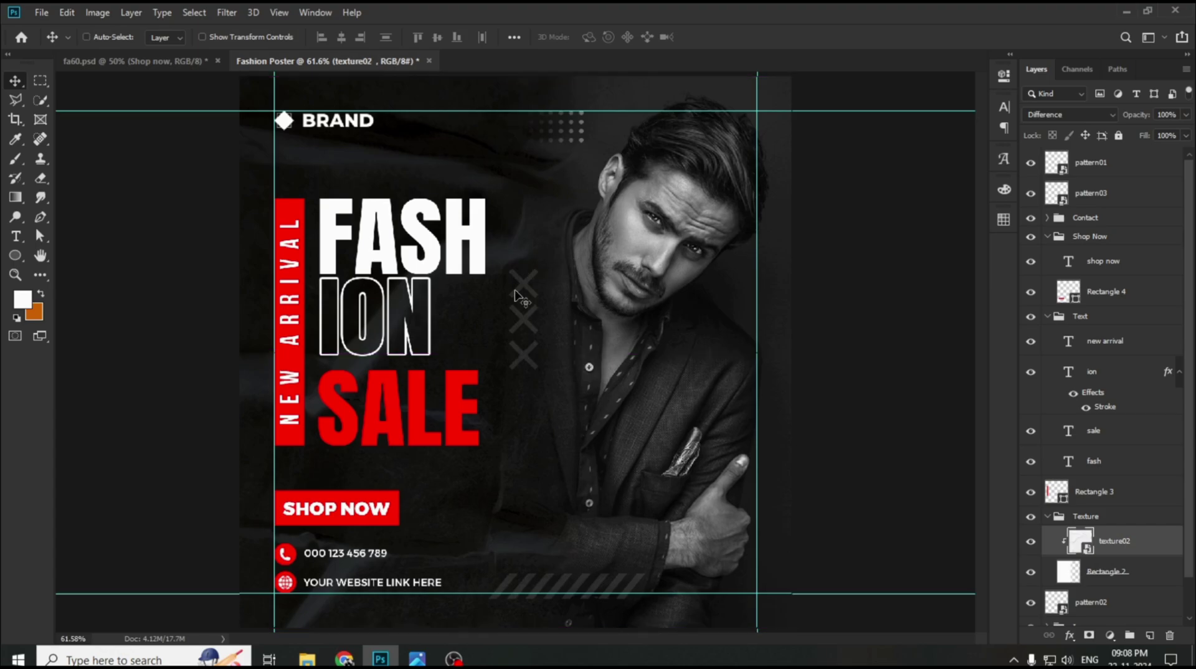
{"action": "left_click", "coordinate": [527, 302], "text": "ctrl"}
{"action": "key", "text": "ctrl+t"}
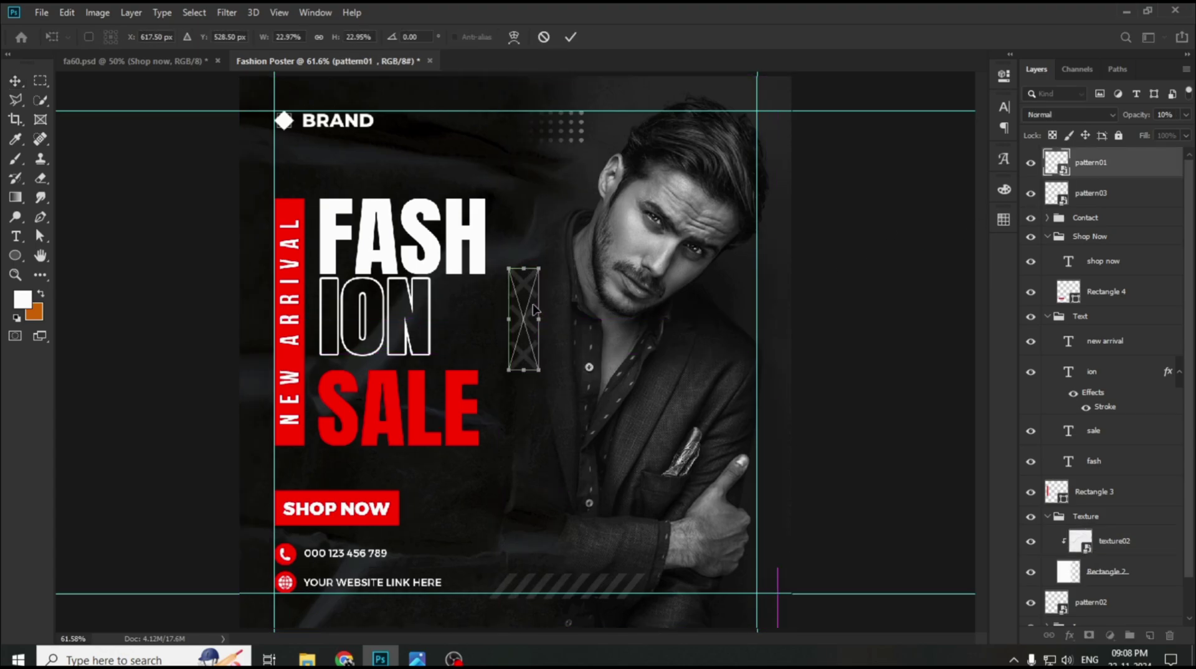
{"action": "left_click_drag", "start_coordinate": [533, 310], "coordinate": [526, 310]}
{"action": "left_click", "coordinate": [570, 36]}
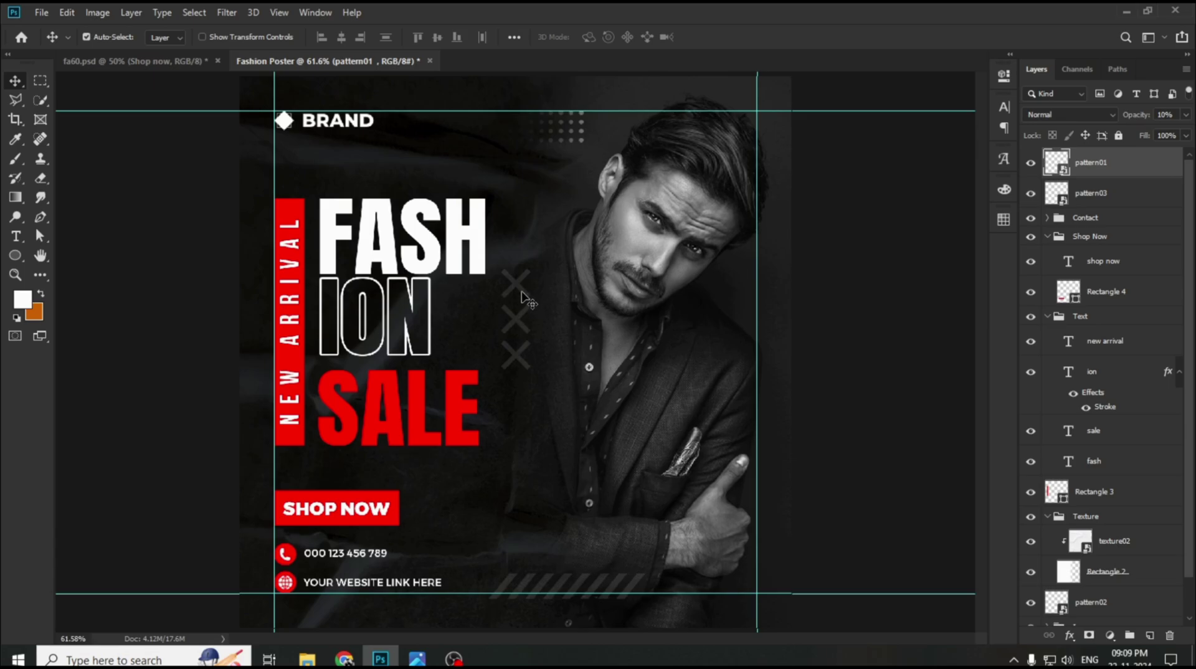
- Duplicate the pattern01 crosses beside the model's thumb at the poster's right edge, and hide the guides
{"action": "left_click_drag", "start_coordinate": [527, 302], "coordinate": [758, 434]}
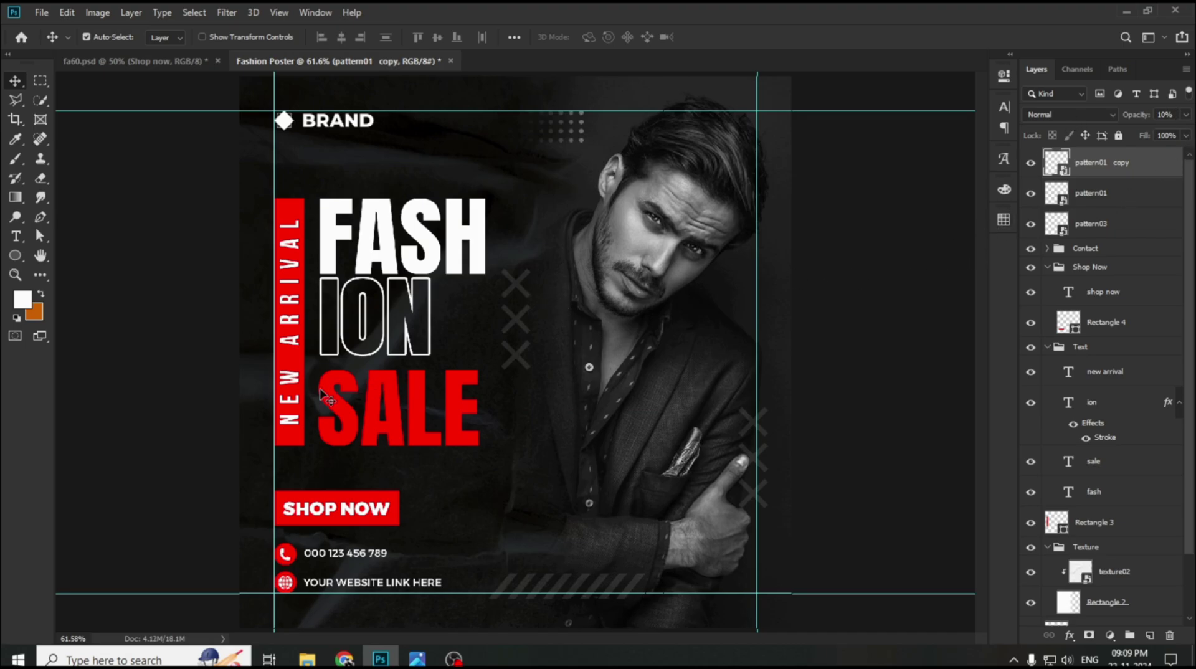
{"action": "key", "text": "ctrl+semicolon"}
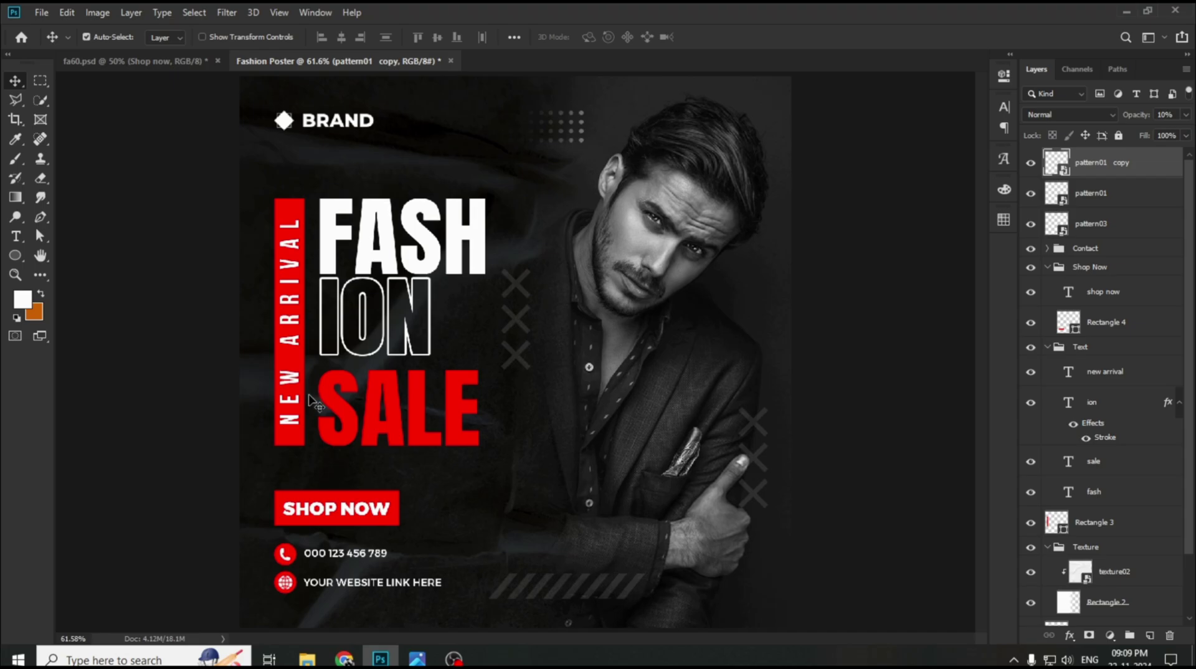
{"action": "scroll", "coordinate": [531, 394], "scroll_direction": "down", "scroll_amount": 1}
{"action": "scroll", "coordinate": [531, 392], "scroll_direction": "up", "scroll_amount": 1}
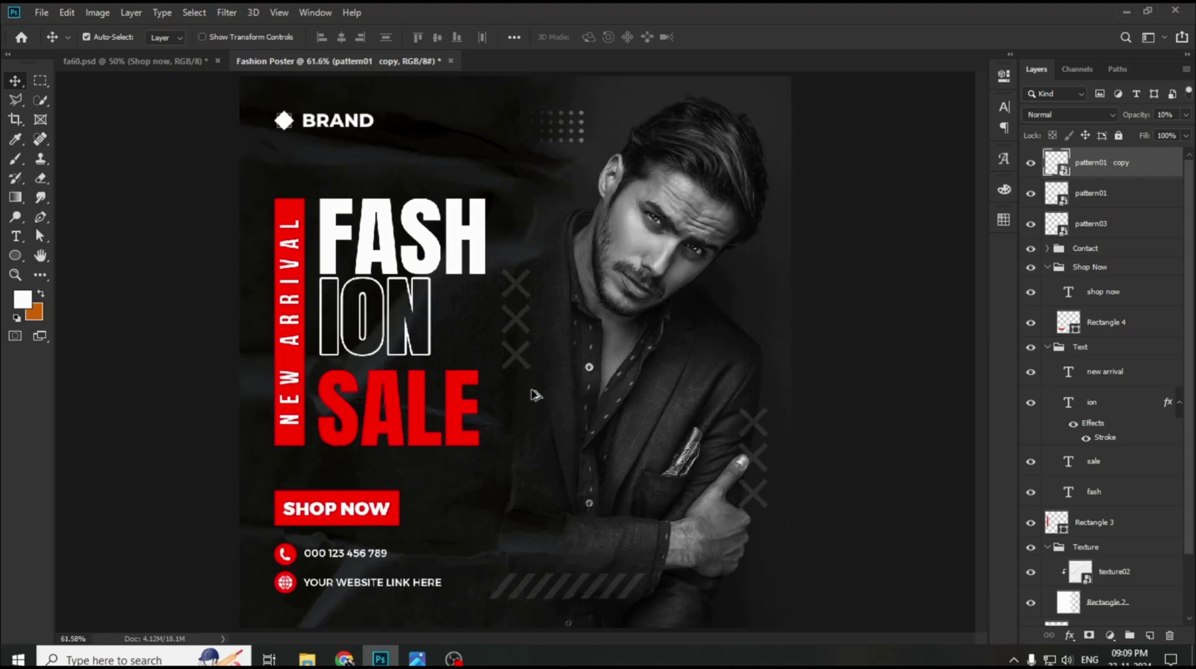